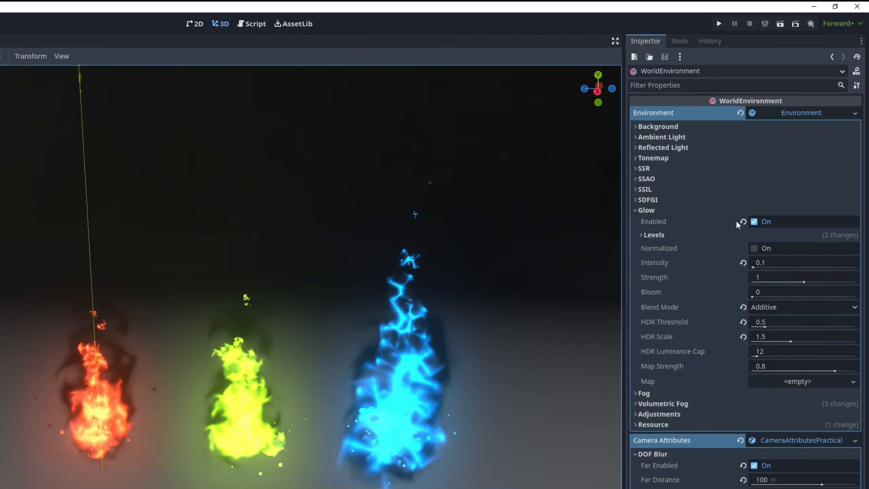
Toggle the world environment's Glow off and back on to compare the fires, and examine the glow levels.
{"action": "left_click", "coordinate": [754, 221]}
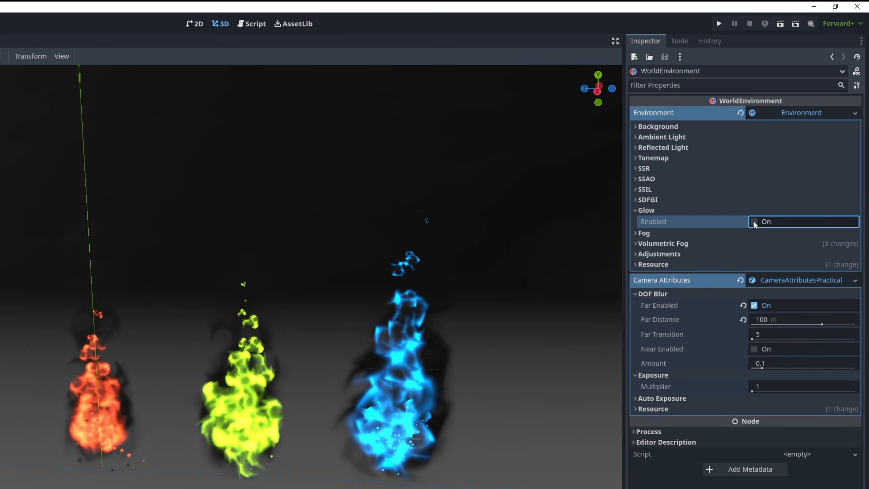
{"action": "left_click", "coordinate": [754, 222]}
{"action": "left_click", "coordinate": [646, 235]}
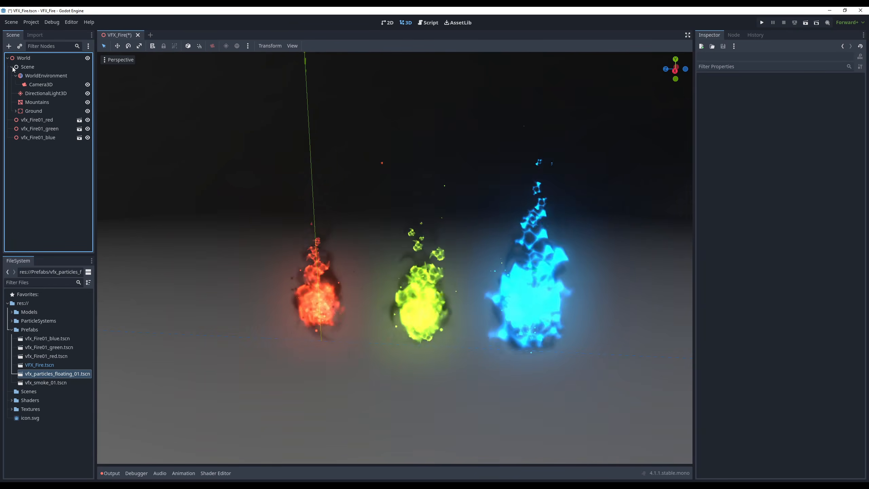
Collapse the Scene branch and hide the vfx_Fire01_red, vfx_Fire01_green and vfx_Fire01_blue nodes.
{"action": "left_click", "coordinate": [11, 67]}
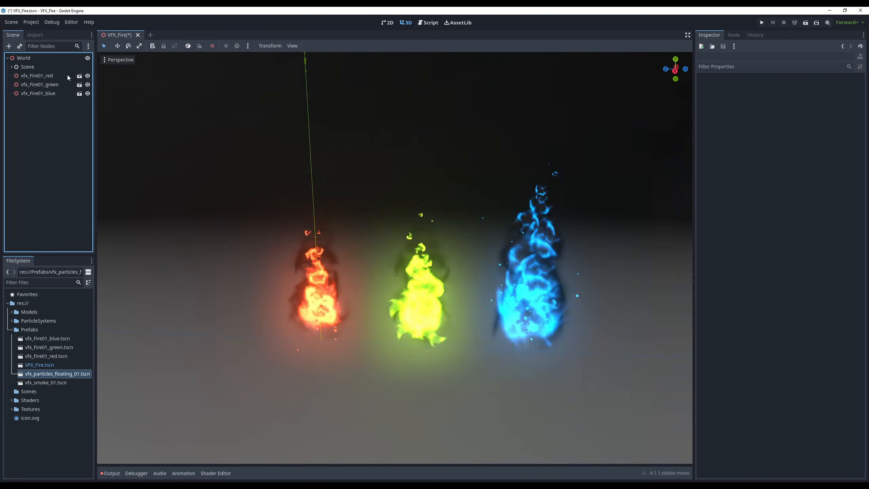
{"action": "left_click", "coordinate": [87, 76]}
{"action": "left_click", "coordinate": [88, 85]}
{"action": "left_click", "coordinate": [87, 94]}
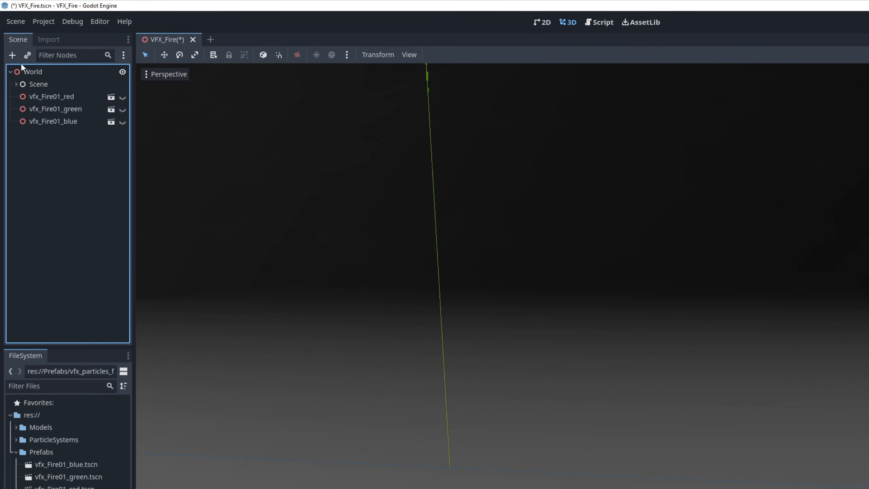
Add a Node3D under World and name it vfx_Fire02_red.
{"action": "left_click", "coordinate": [12, 55]}
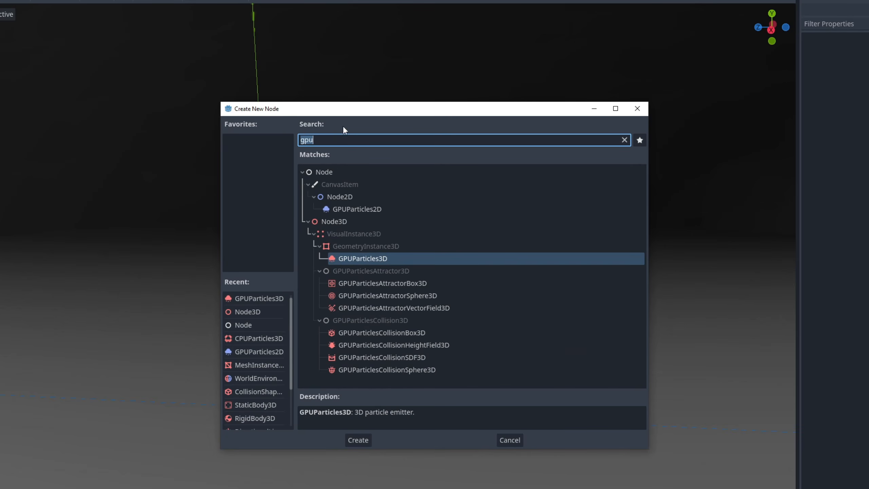
{"action": "type", "text": "node"}
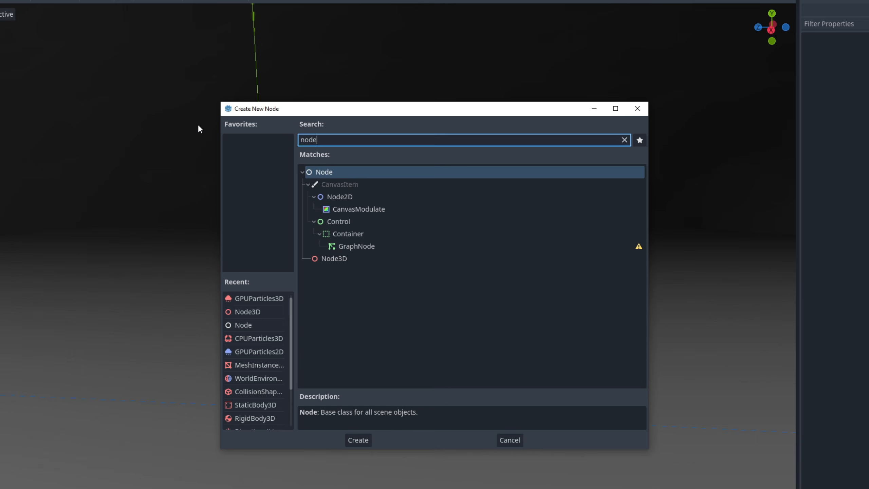
{"action": "left_click", "coordinate": [335, 259]}
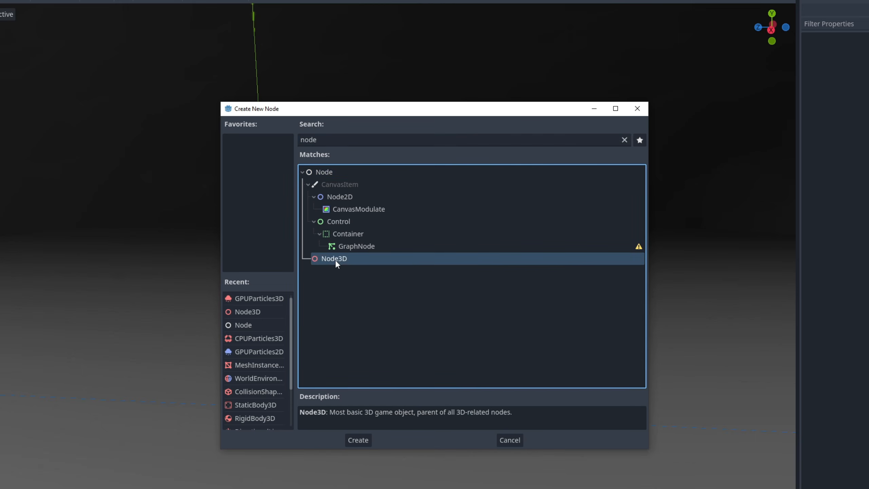
{"action": "double_click", "coordinate": [357, 259]}
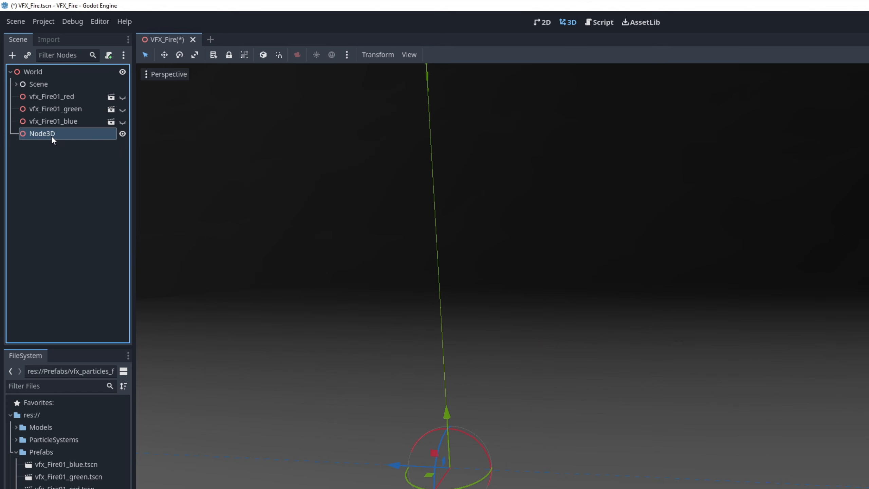
{"action": "double_click", "coordinate": [51, 134]}
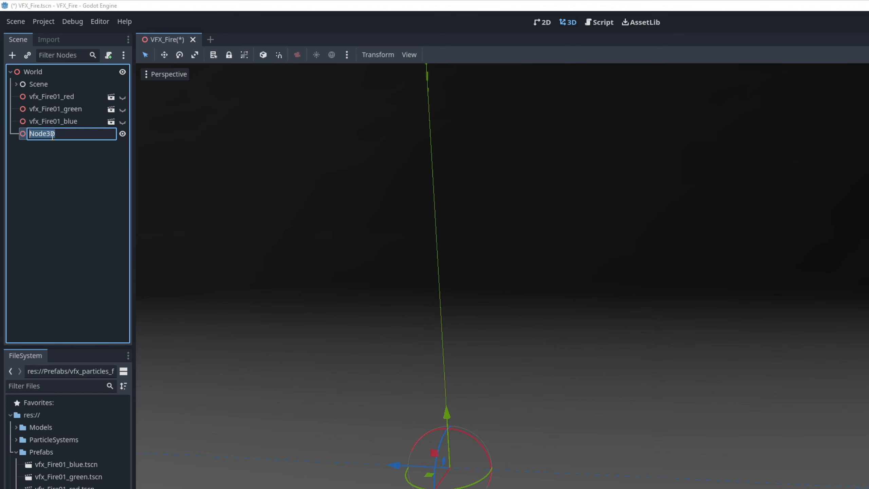
{"action": "type", "text": "vfx_Fire02_red"}
{"action": "key", "text": "Return"}
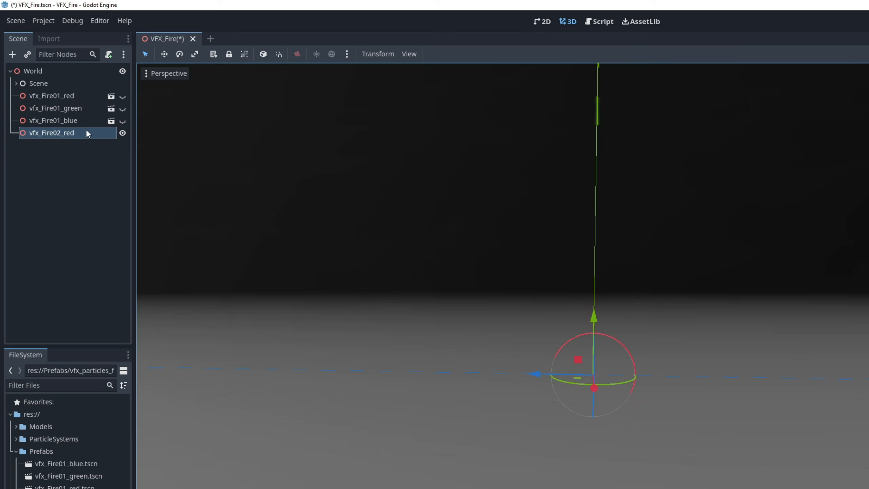
Add a GPUParticles3D node as a child of vfx_Fire02_red.
{"action": "right_click", "coordinate": [87, 133]}
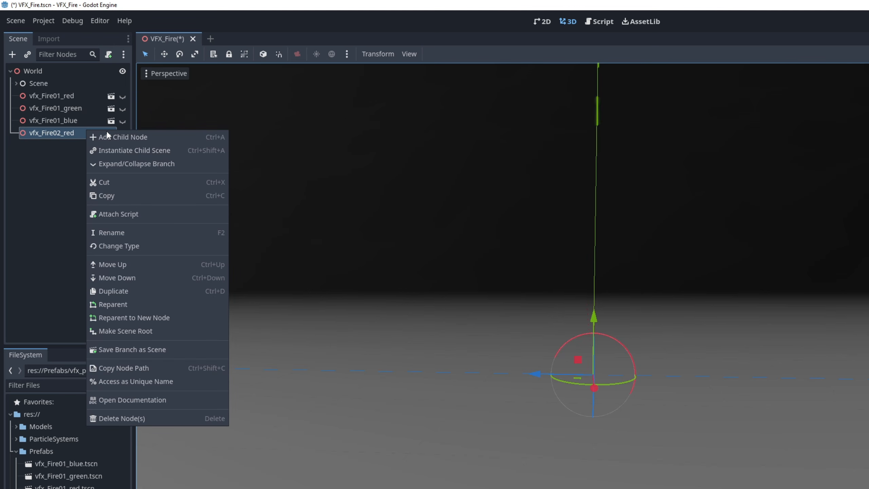
{"action": "left_click", "coordinate": [156, 137]}
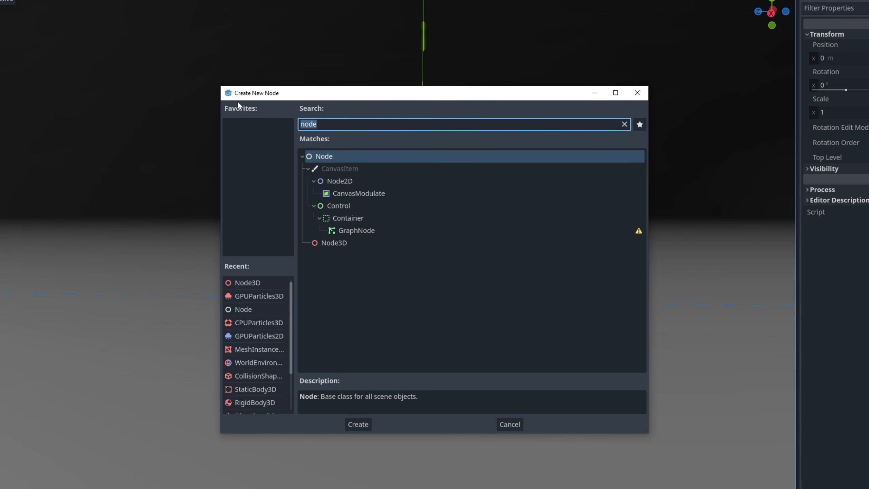
{"action": "type", "text": "gpu"}
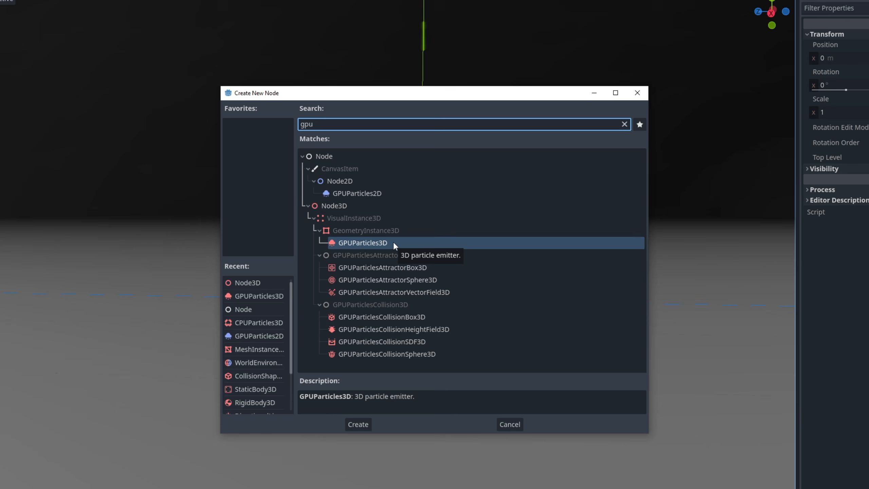
{"action": "key", "text": "ctrl+a"}
{"action": "type", "text": "cpu"}
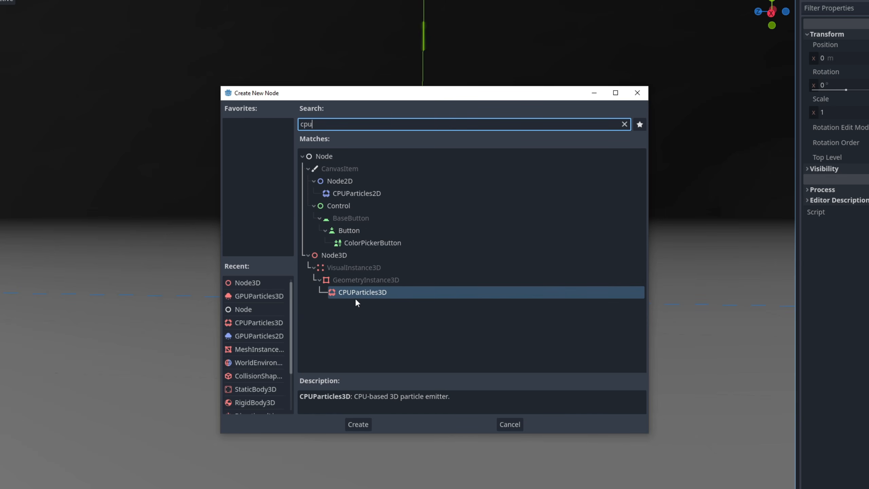
{"action": "key", "text": "ctrl+a"}
{"action": "type", "text": "particl"}
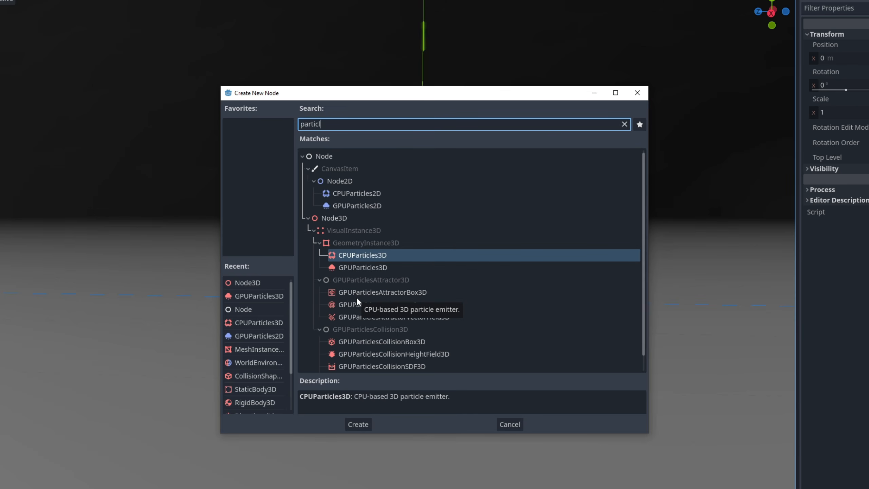
{"action": "left_click", "coordinate": [382, 269]}
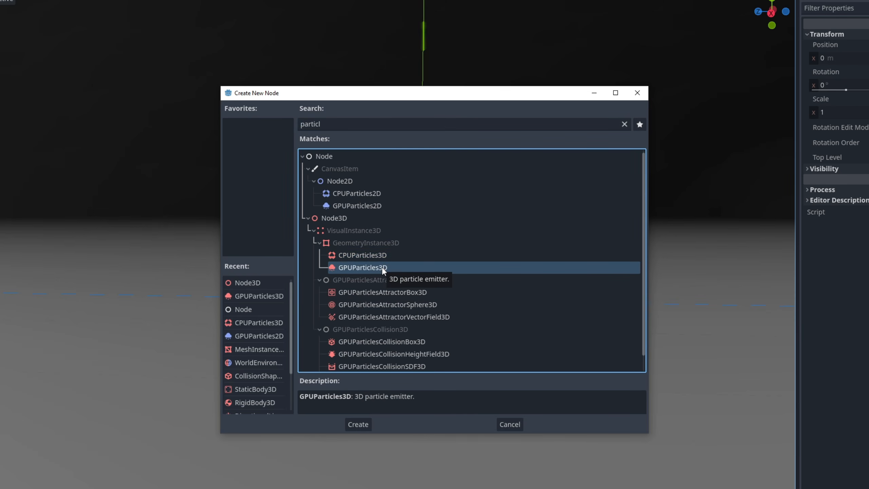
{"action": "double_click", "coordinate": [382, 269]}
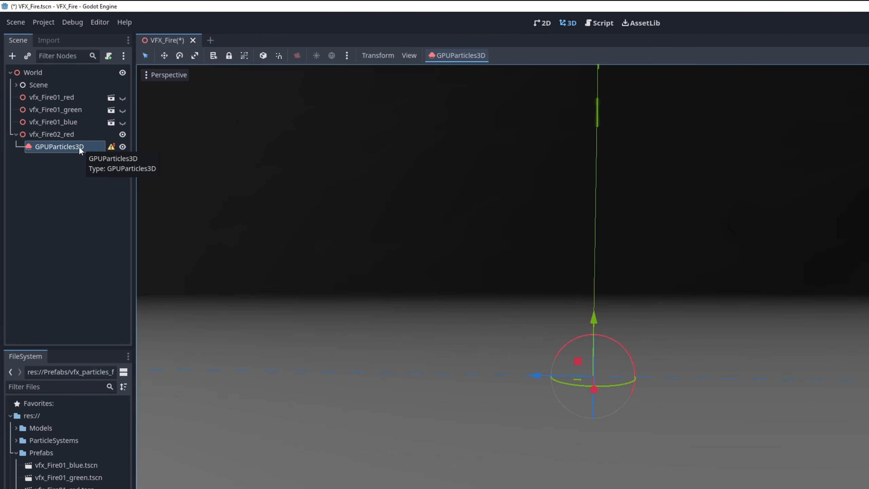
Rename the new particle node to StaticFlame and read its configuration warning.
{"action": "double_click", "coordinate": [79, 147]}
{"action": "type", "text": "S"}
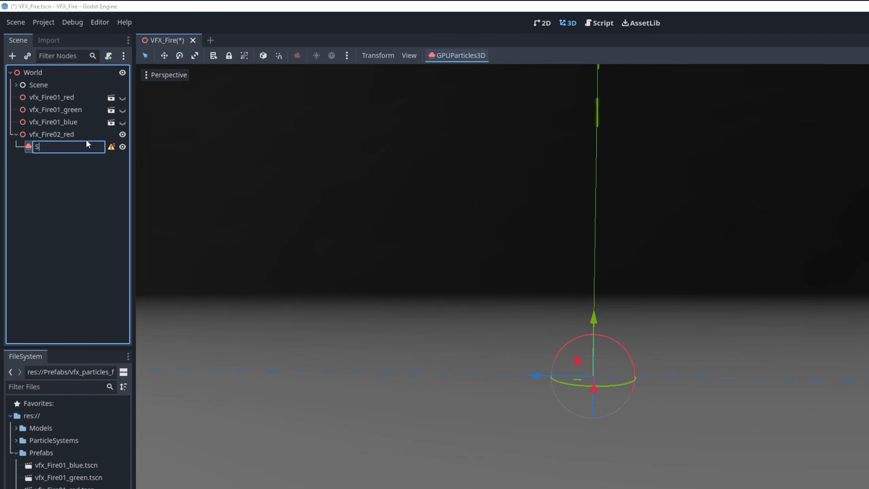
{"action": "type", "text": "taticFlame"}
{"action": "key", "text": "Return"}
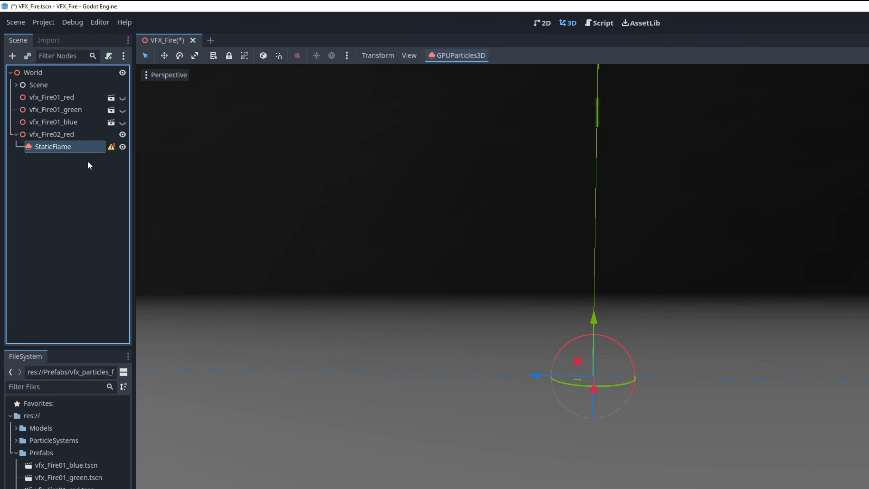
{"action": "mouse_move", "coordinate": [109, 152]}
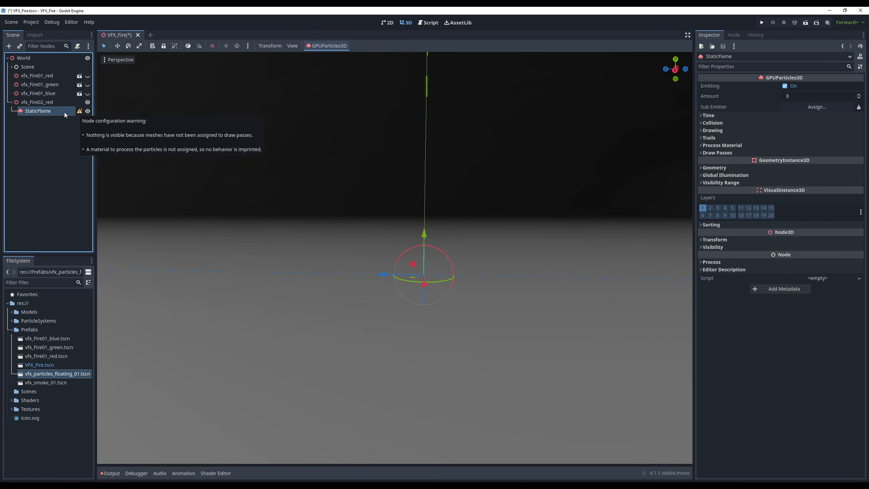
{"action": "double_click", "coordinate": [123, 170]}
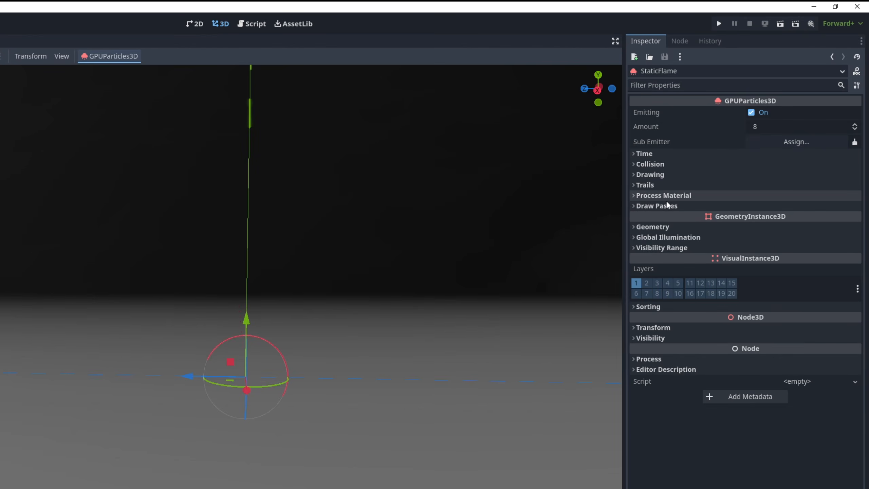
Assign a new ParticleProcessMaterial as StaticFlame's process material and expand its properties.
{"action": "left_click", "coordinate": [671, 195]}
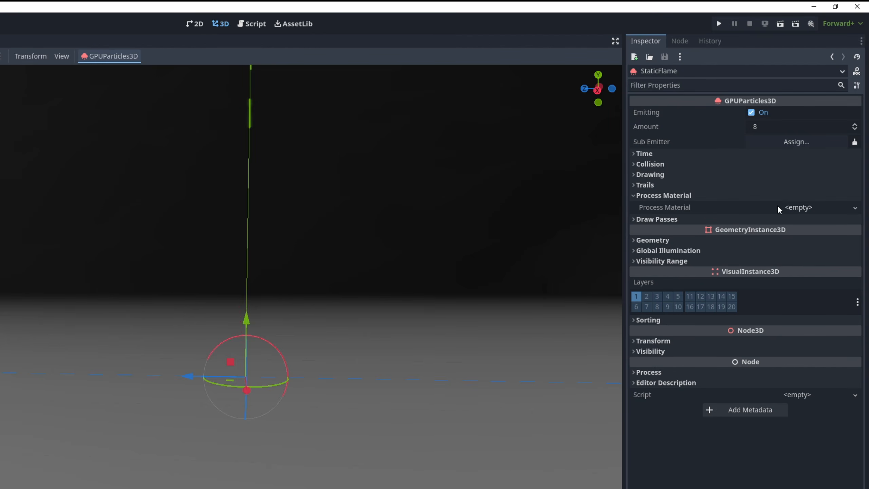
{"action": "left_click", "coordinate": [801, 208]}
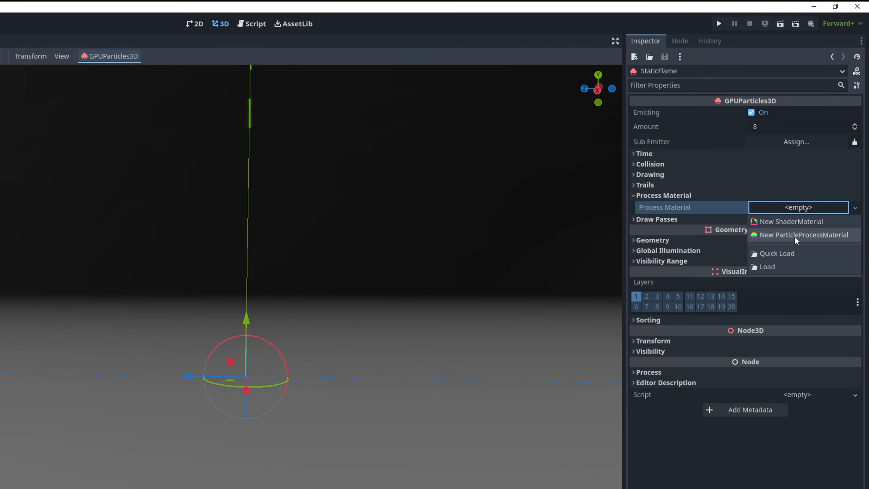
{"action": "left_click", "coordinate": [813, 236]}
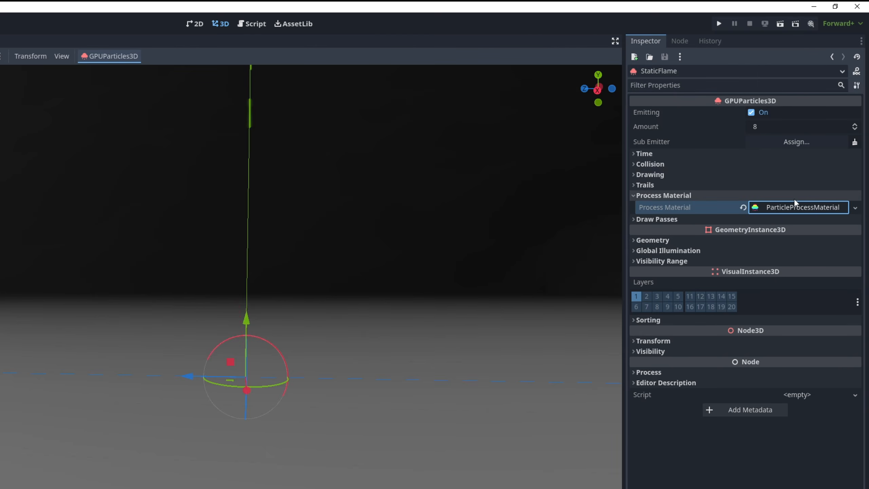
{"action": "left_click", "coordinate": [790, 208]}
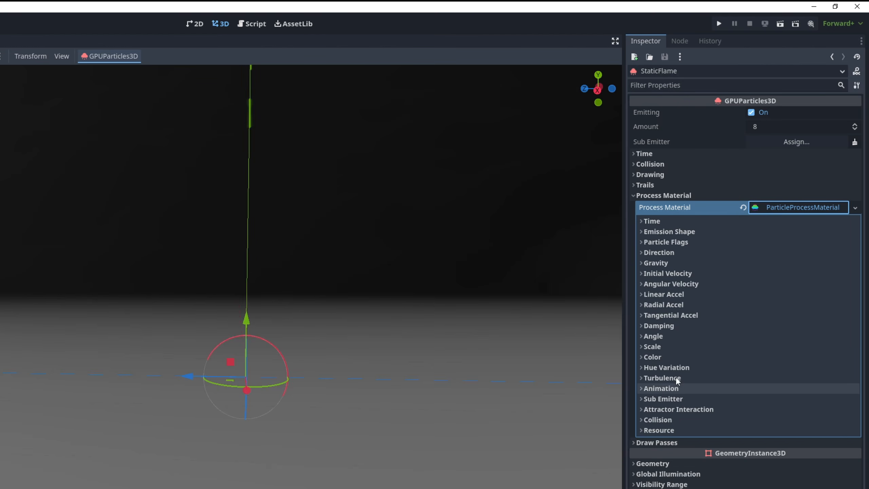
Set StaticFlame's Fixed FPS to 60 in its time settings.
{"action": "left_click", "coordinate": [650, 154]}
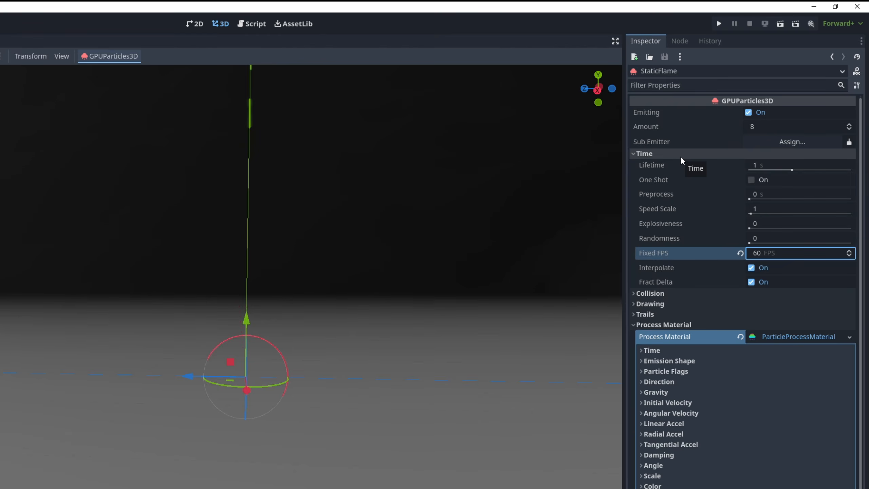
{"action": "left_click", "coordinate": [680, 156]}
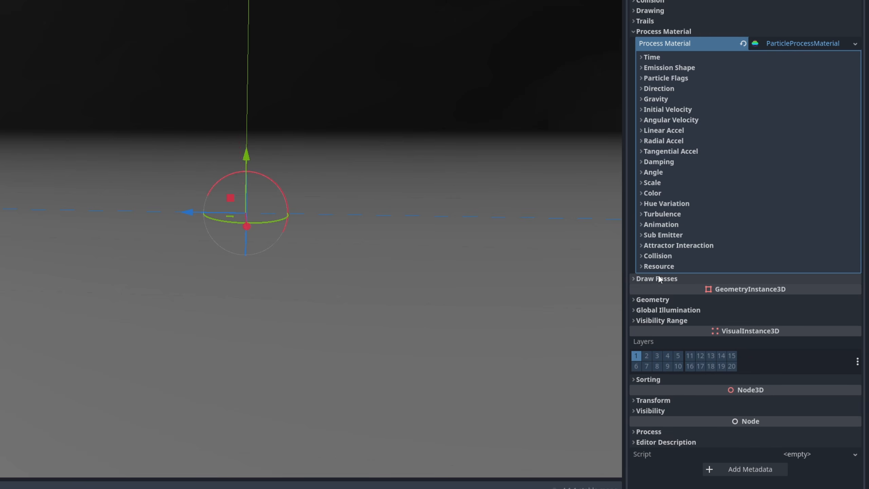
Assign a new QuadMesh to Pass 1 of StaticFlame's draw passes and view the emitted quads in the viewport.
{"action": "left_click", "coordinate": [642, 444]}
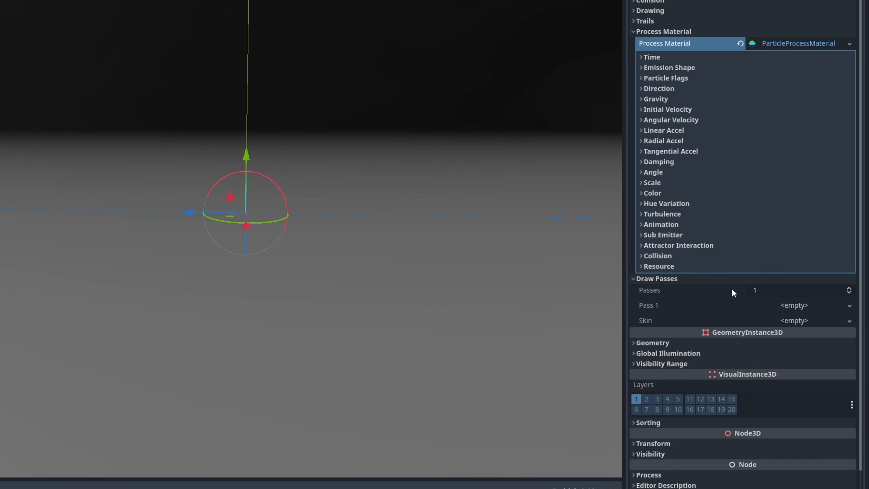
{"action": "scroll", "coordinate": [732, 288], "scroll_direction": "down", "scroll_amount": 1}
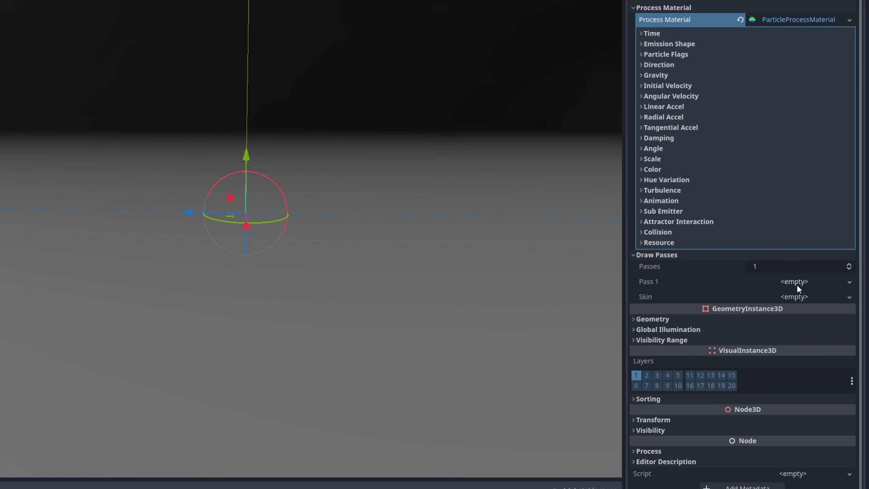
{"action": "left_click", "coordinate": [825, 283]}
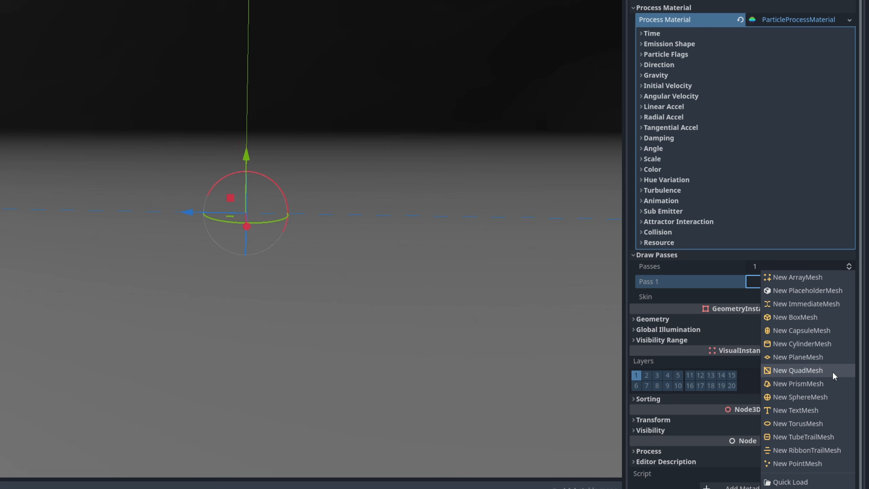
{"action": "left_click", "coordinate": [809, 371]}
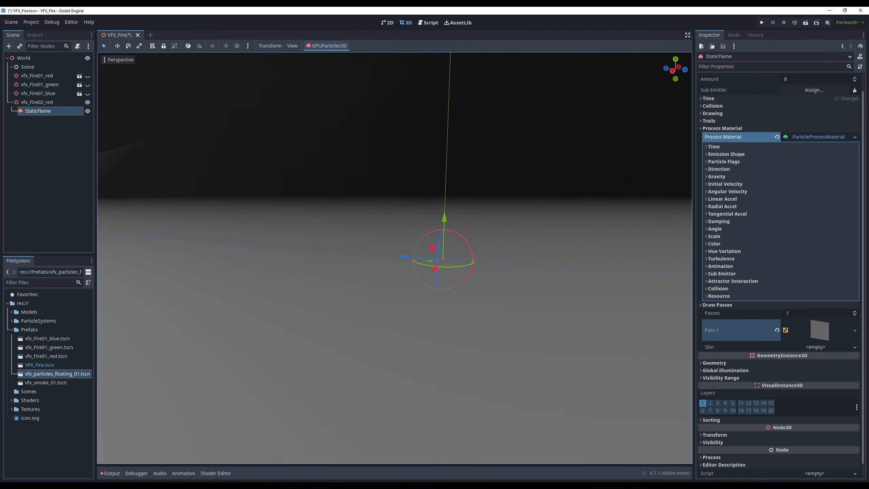
{"action": "right_click_drag", "start_coordinate": [395, 258], "coordinate": [525, 260]}
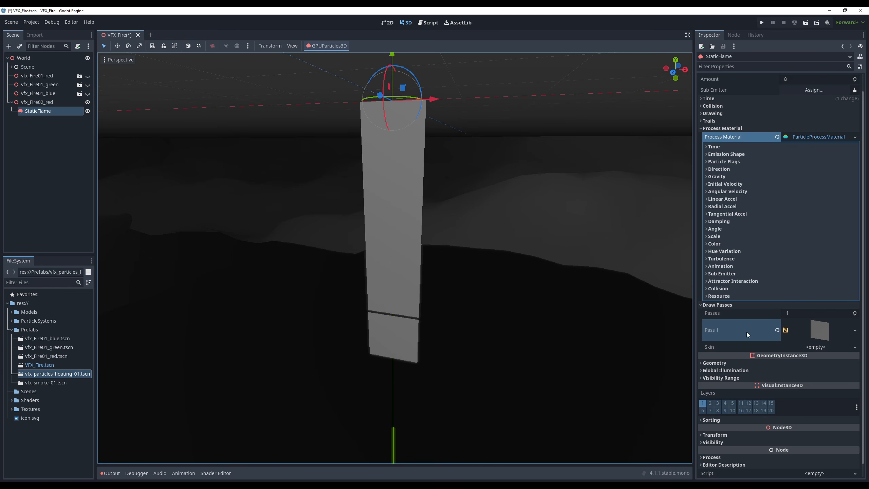
Examine the material override option in StaticFlame's geometry settings.
{"action": "scroll", "coordinate": [793, 337], "scroll_direction": "down", "scroll_amount": 1}
{"action": "left_click", "coordinate": [721, 350]}
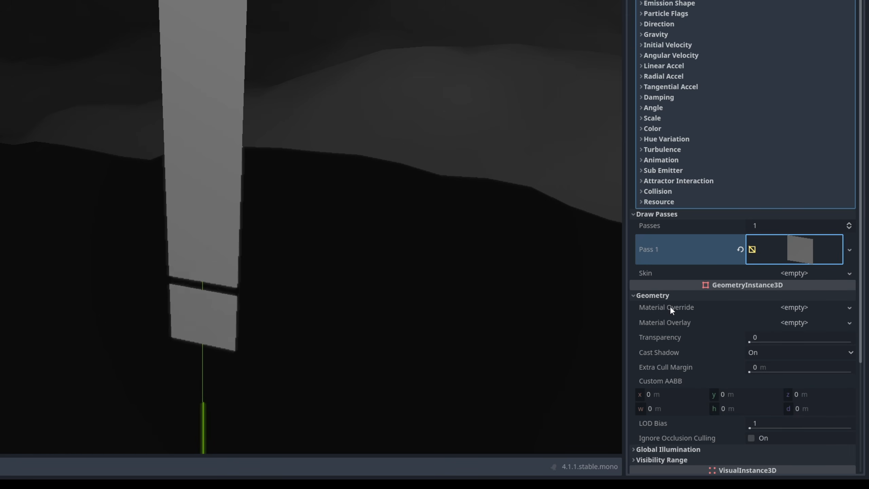
{"action": "left_click", "coordinate": [649, 296]}
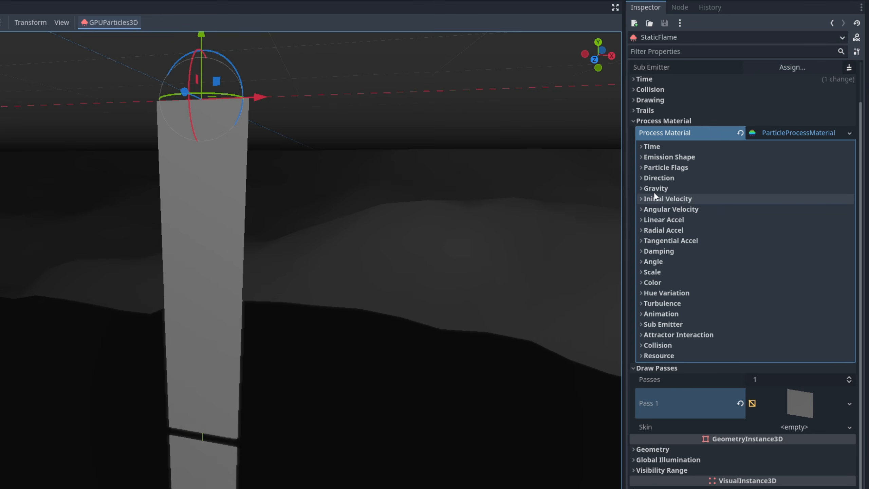
Set the process material's Y gravity to 0 and raise StaticFlame so its quad stands above the ground.
{"action": "left_click", "coordinate": [643, 189]}
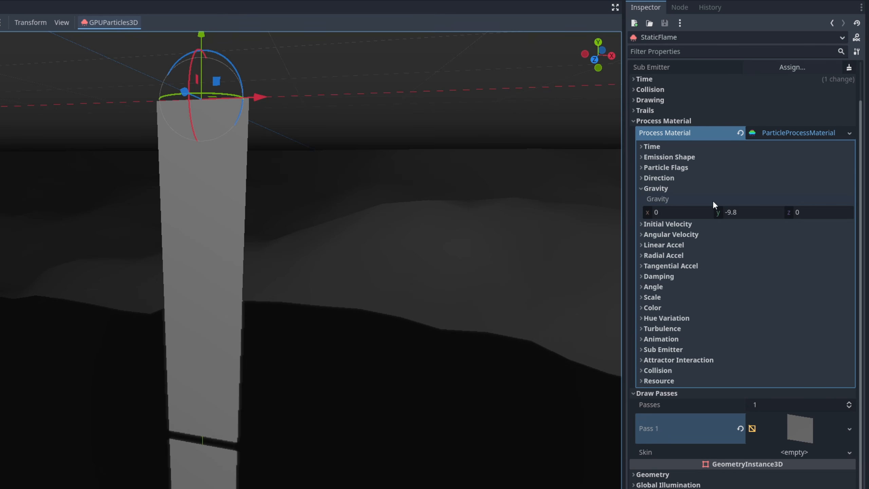
{"action": "left_click", "coordinate": [740, 212]}
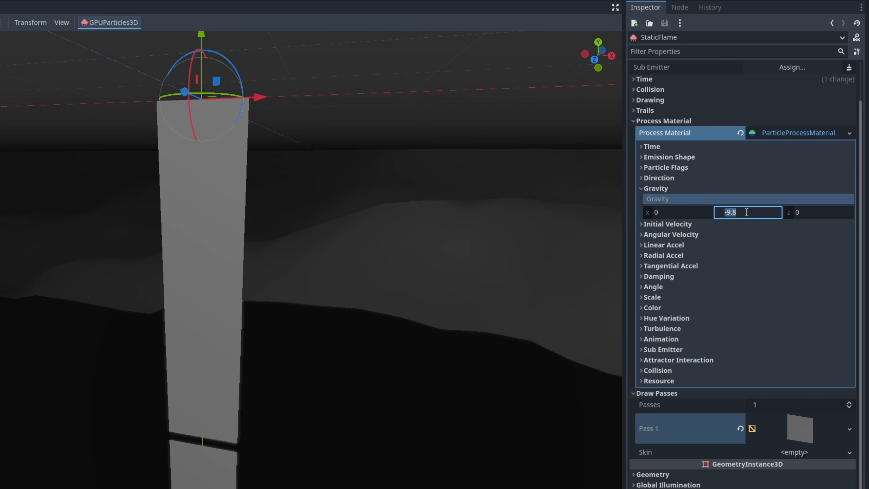
{"action": "type", "text": "0"}
{"action": "right_click_drag", "start_coordinate": [432, 197], "coordinate": [403, 200]}
{"action": "key", "text": "e"}
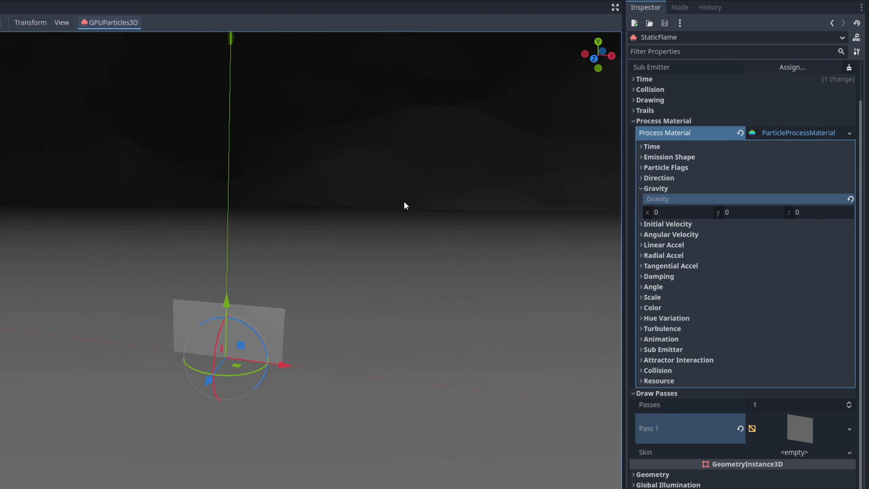
{"action": "left_click_drag", "start_coordinate": [230, 306], "coordinate": [266, 284]}
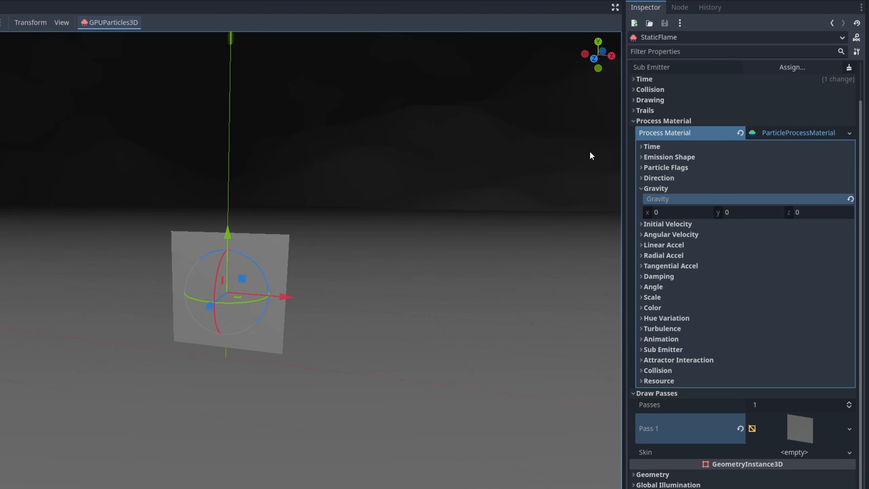
Set StaticFlame's particle Amount to 1.
{"action": "scroll", "coordinate": [729, 173], "scroll_direction": "up", "scroll_amount": 2}
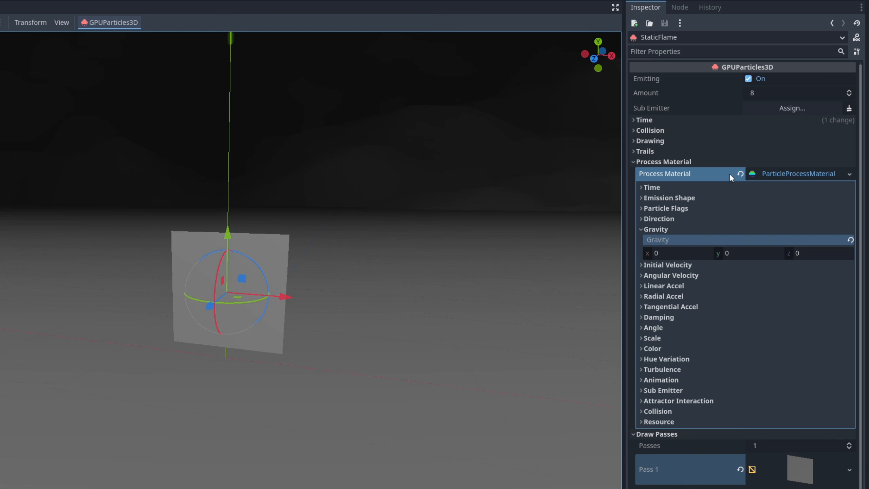
{"action": "left_click", "coordinate": [764, 93]}
{"action": "type", "text": "1"}
{"action": "key", "text": "Return"}
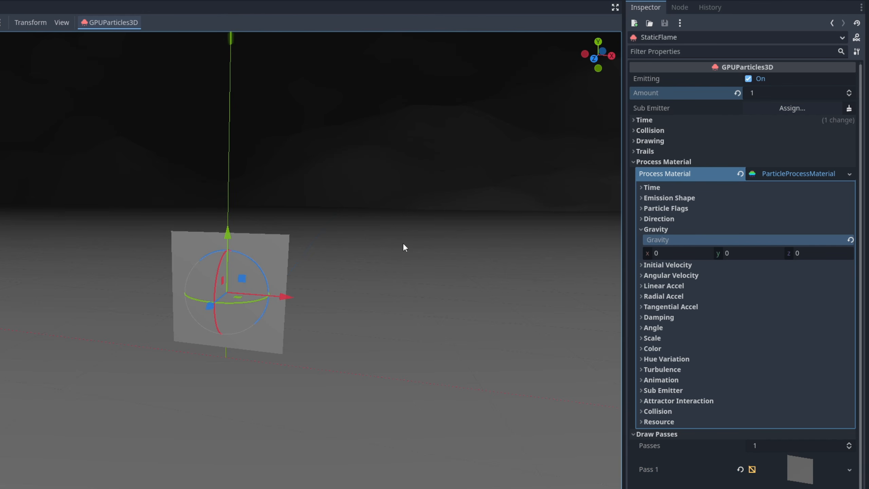
Set StaticFlame's particle Lifetime to 5 s in its time settings.
{"action": "left_click", "coordinate": [650, 119]}
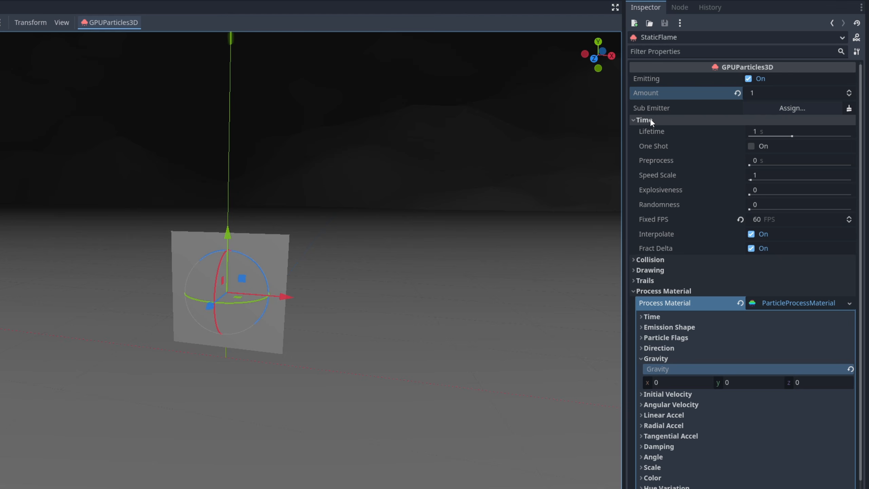
{"action": "left_click", "coordinate": [775, 131]}
{"action": "type", "text": "5"}
{"action": "key", "text": "Return"}
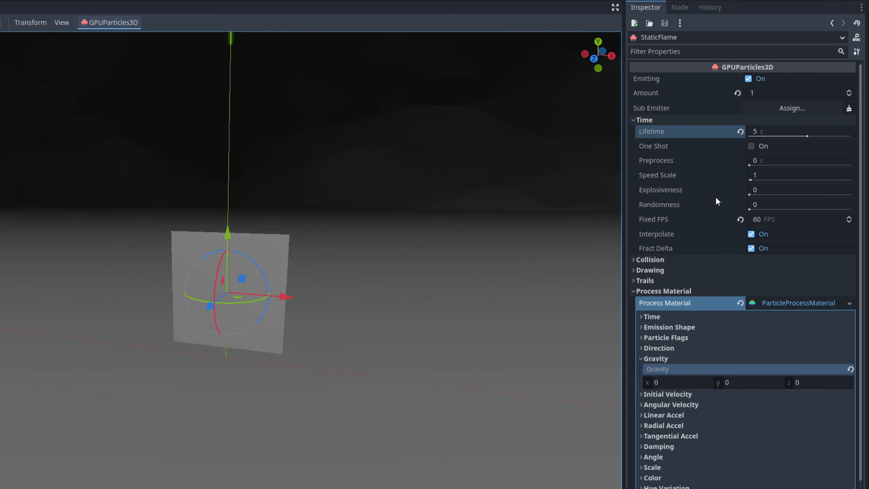
Assign a new ShaderMaterial as StaticFlame's material override in its geometry settings.
{"action": "scroll", "coordinate": [739, 313], "scroll_direction": "down", "scroll_amount": 5}
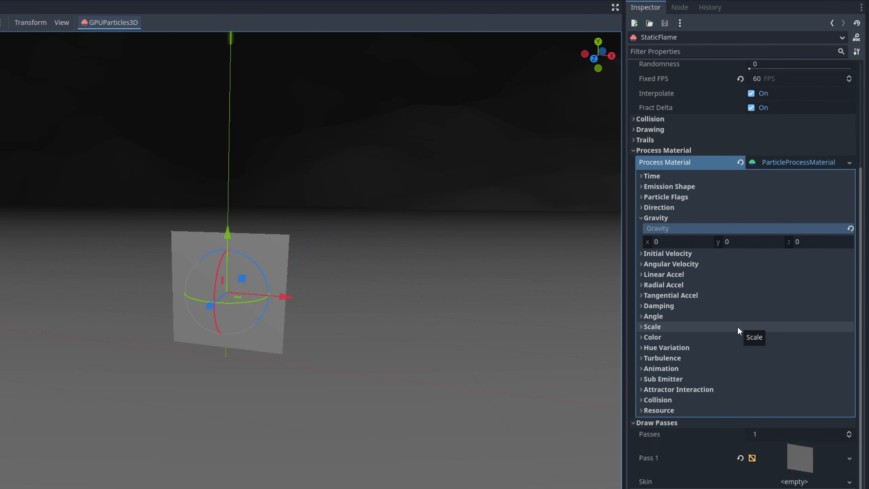
{"action": "scroll", "coordinate": [731, 326], "scroll_direction": "down", "scroll_amount": 2}
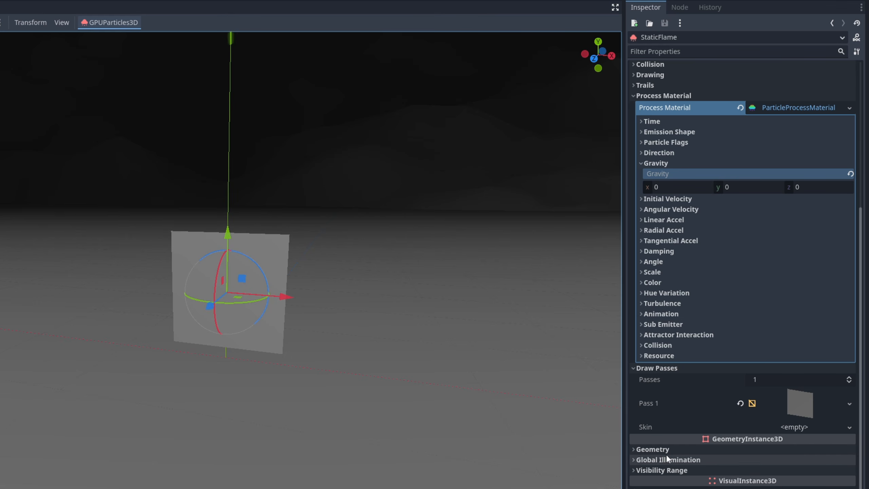
{"action": "left_click", "coordinate": [652, 449]}
{"action": "scroll", "coordinate": [741, 453], "scroll_direction": "down", "scroll_amount": 5}
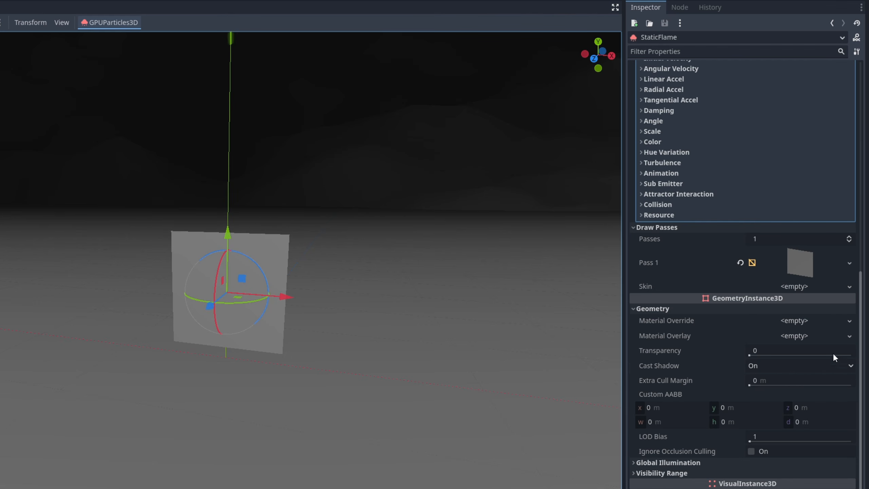
{"action": "left_click", "coordinate": [850, 321]}
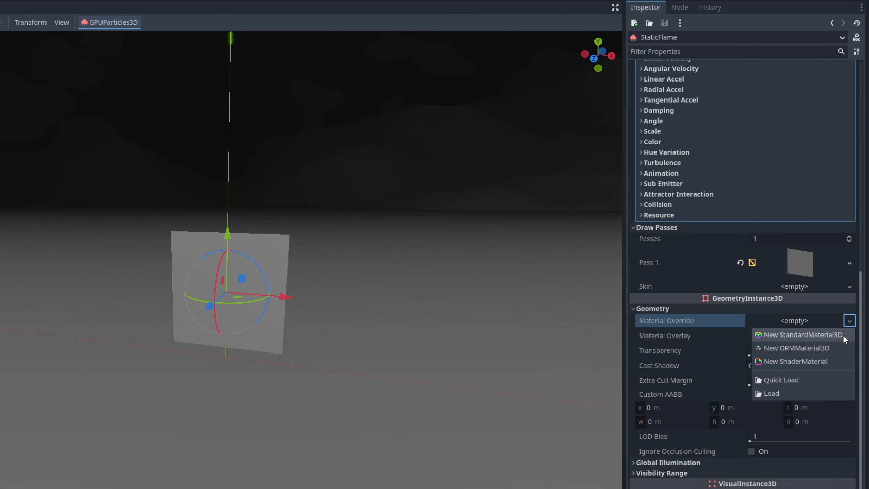
{"action": "left_click", "coordinate": [819, 359]}
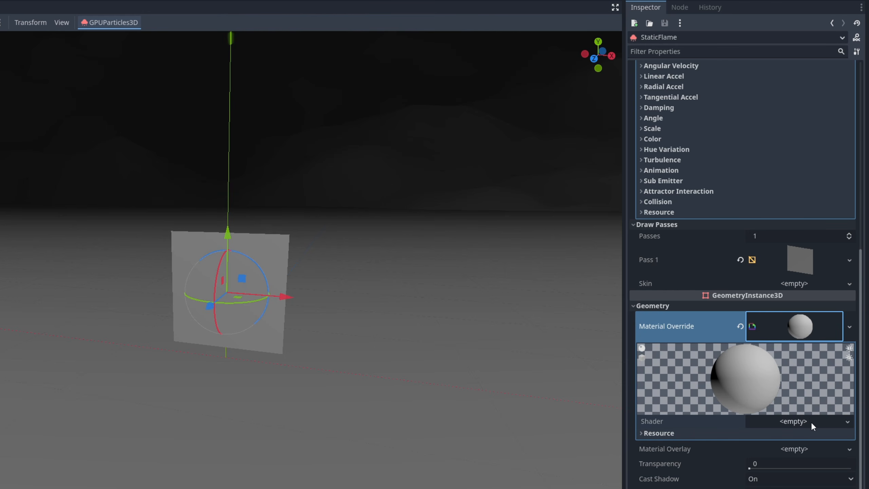
Create a new Spatial VisualShader for the override material, saved as FireShaderTut.tres in the res://Shaders folder.
{"action": "left_click", "coordinate": [832, 422]}
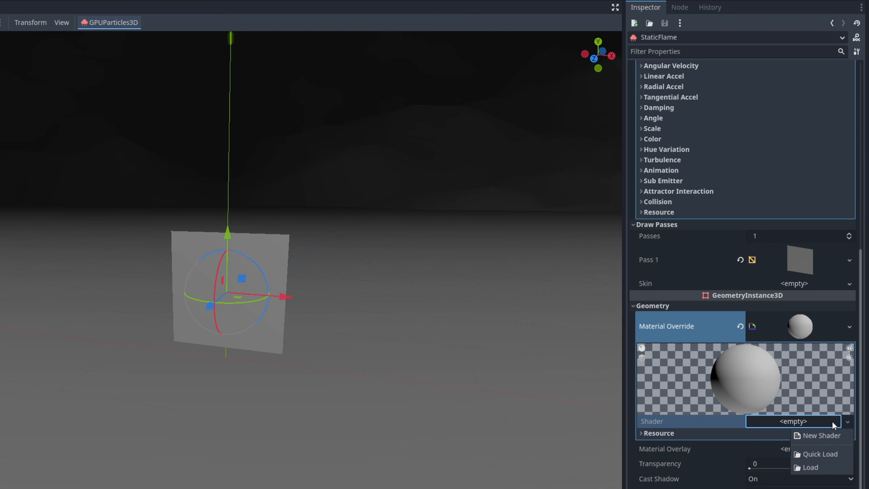
{"action": "left_click", "coordinate": [830, 435]}
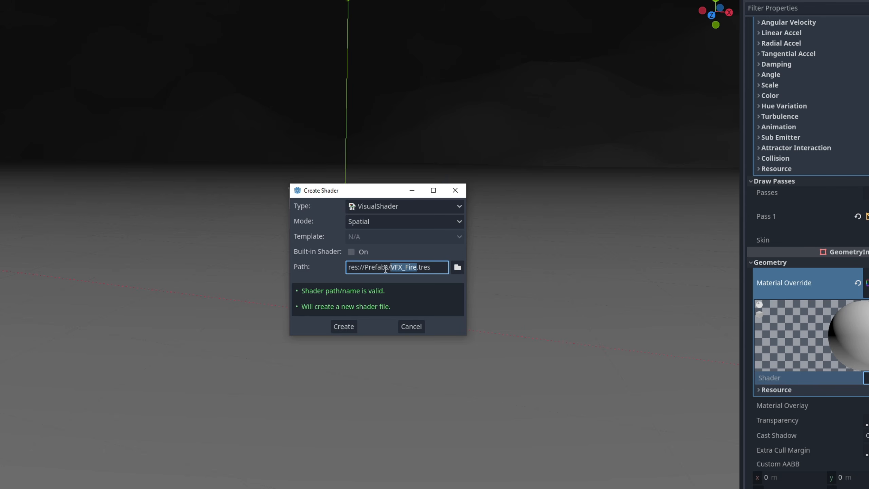
{"action": "left_click", "coordinate": [458, 267]}
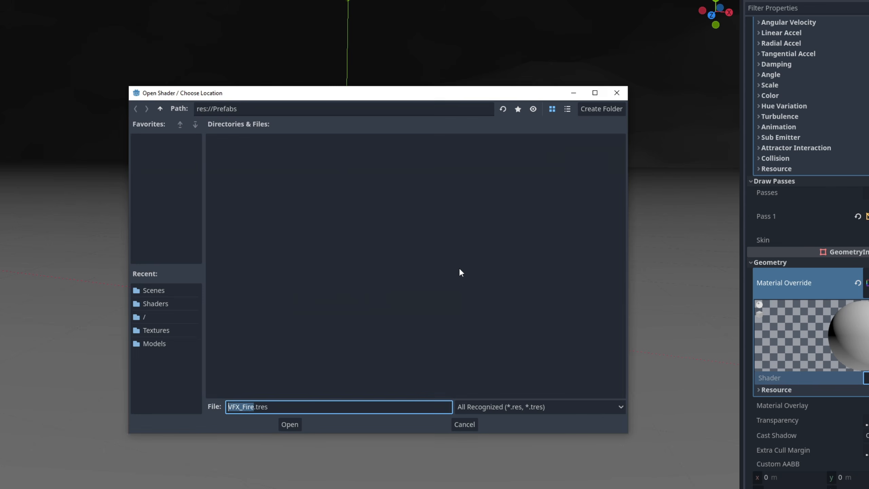
{"action": "left_click", "coordinate": [163, 111]}
{"action": "double_click", "coordinate": [441, 162]}
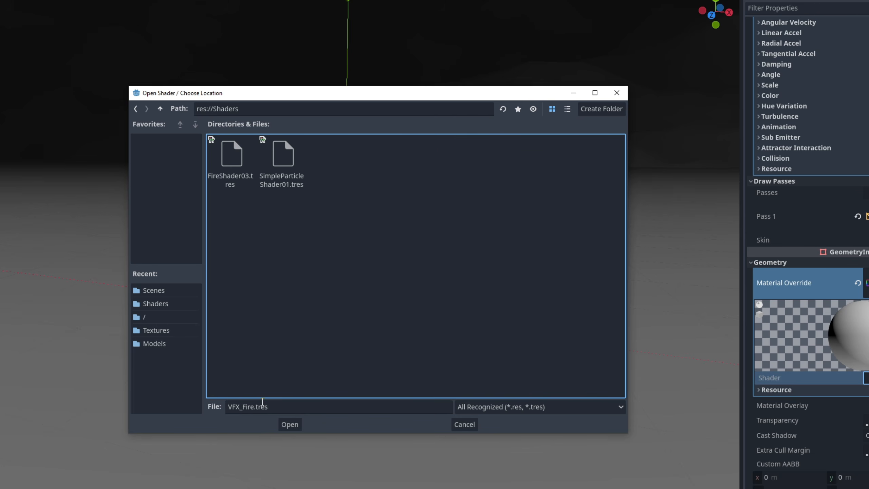
{"action": "left_click_drag", "start_coordinate": [263, 404], "coordinate": [210, 383]}
{"action": "type", "text": "Fi"}
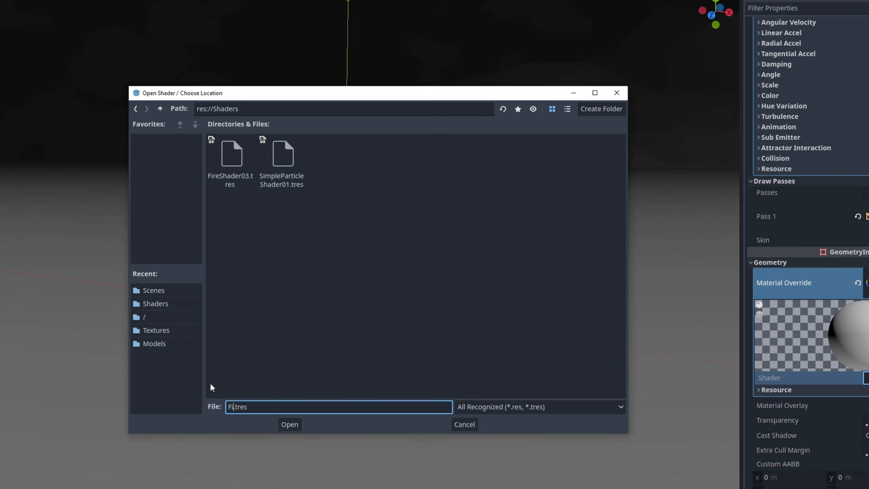
{"action": "type", "text": "reShaderTut"}
{"action": "left_click", "coordinate": [292, 425]}
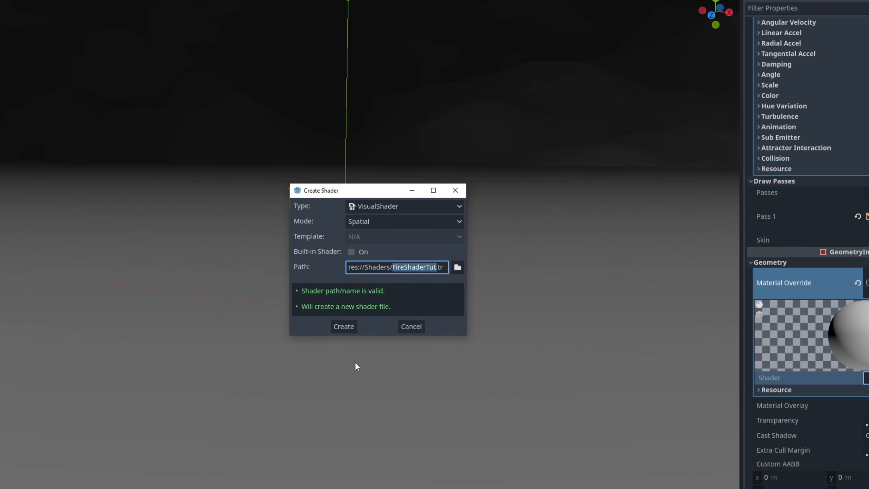
{"action": "left_click", "coordinate": [349, 327]}
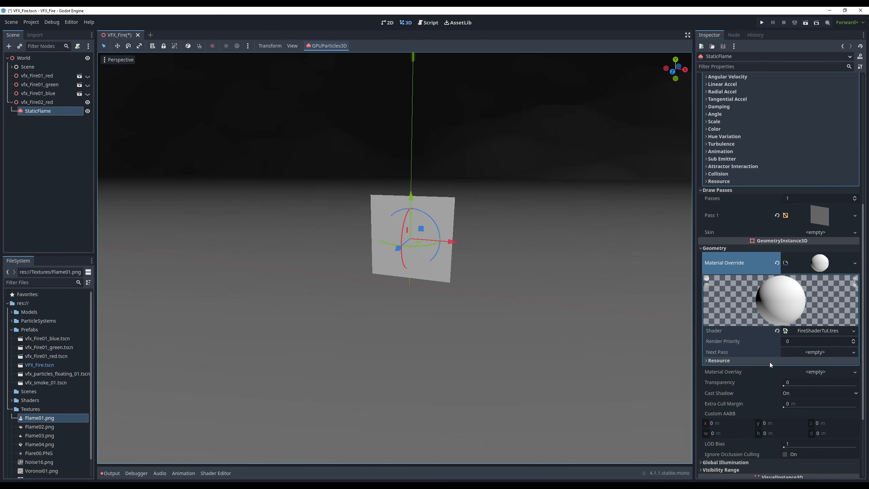
Open FireShaderTut.tres in the Shader Editor and enlarge the graph area until the whole Output node fits.
{"action": "left_click", "coordinate": [831, 330]}
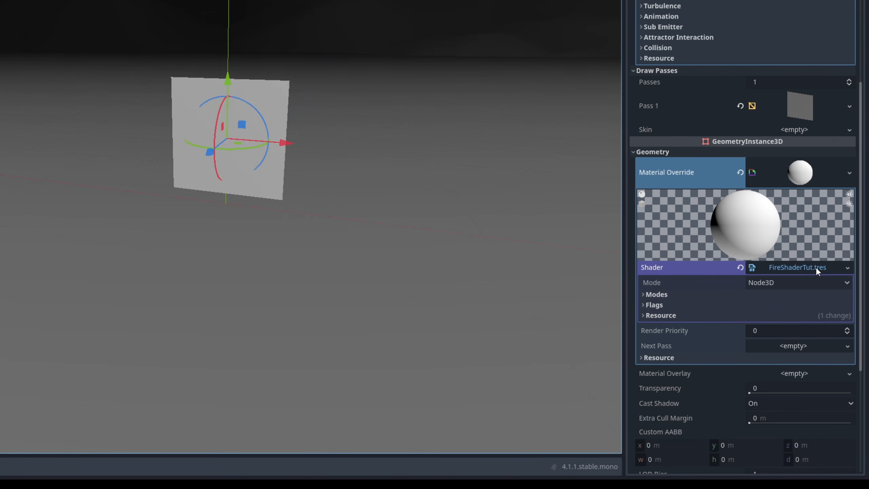
{"action": "left_click", "coordinate": [808, 270]}
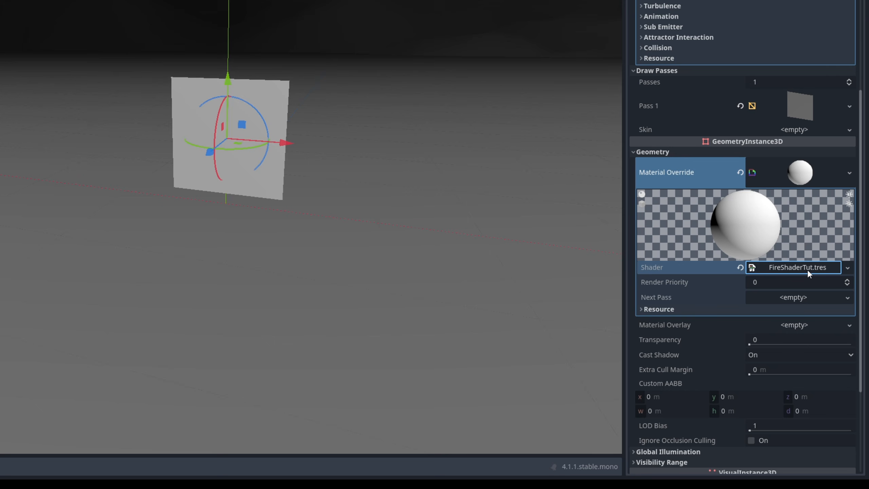
{"action": "left_click", "coordinate": [807, 269]}
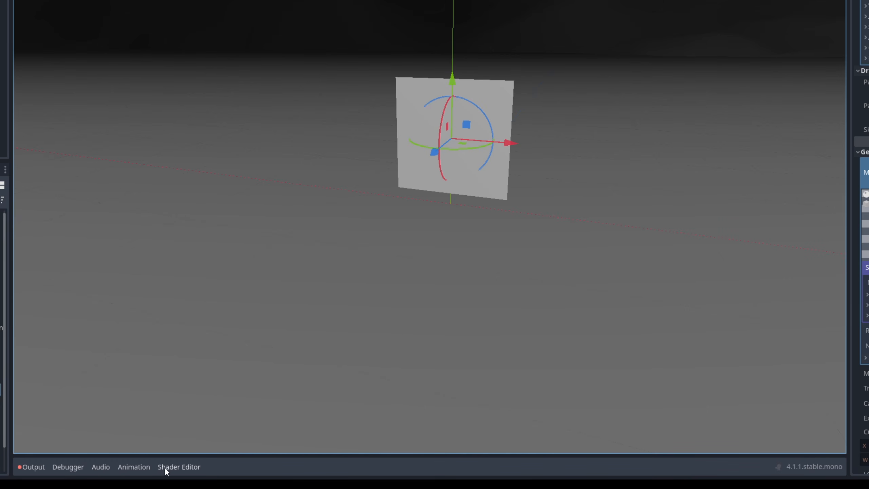
{"action": "left_click", "coordinate": [166, 468]}
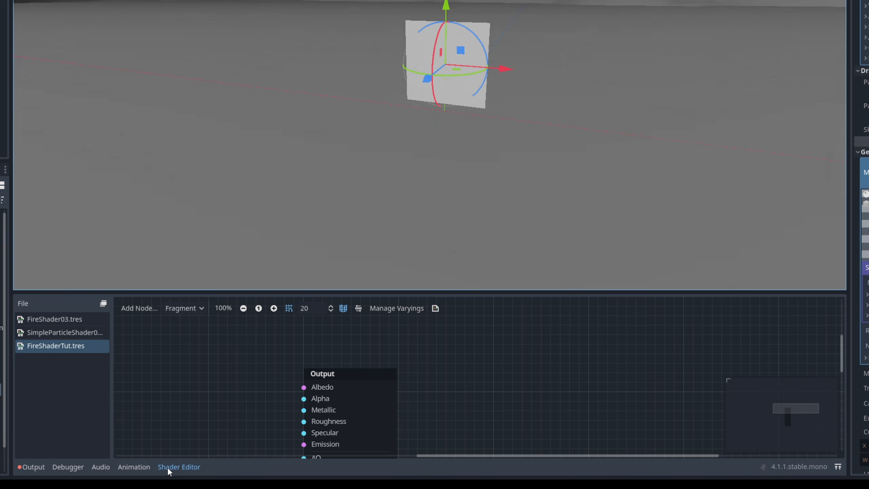
{"action": "left_click_drag", "start_coordinate": [299, 291], "coordinate": [274, 63]}
{"action": "scroll", "coordinate": [443, 204], "scroll_direction": "down", "scroll_amount": 2}
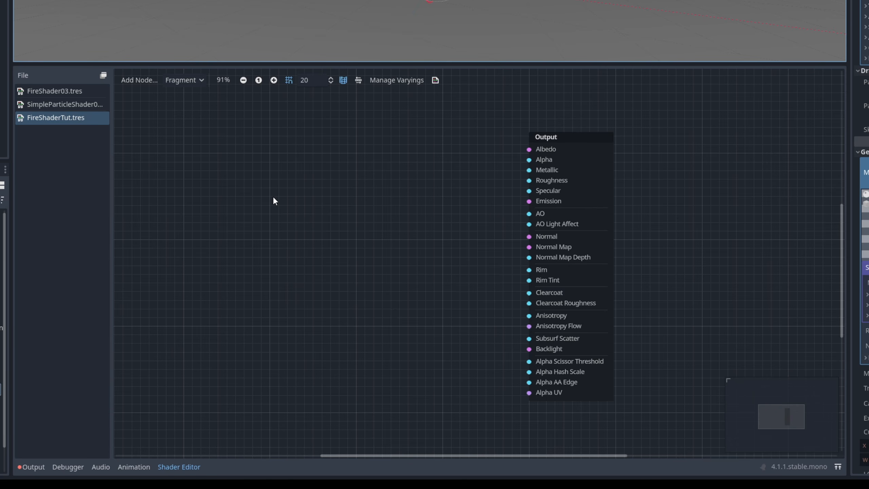
{"action": "middle_click_drag", "start_coordinate": [273, 198], "coordinate": [282, 209]}
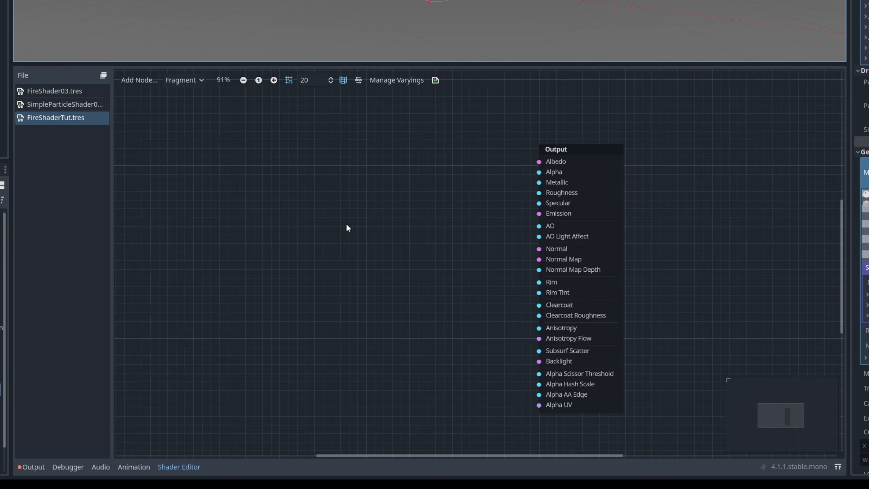
{"action": "middle_click_drag", "start_coordinate": [305, 207], "coordinate": [332, 210]}
Examine the Output node in the shader's Vertex and Light modes, returning to Fragment mode.
{"action": "left_click", "coordinate": [195, 80]}
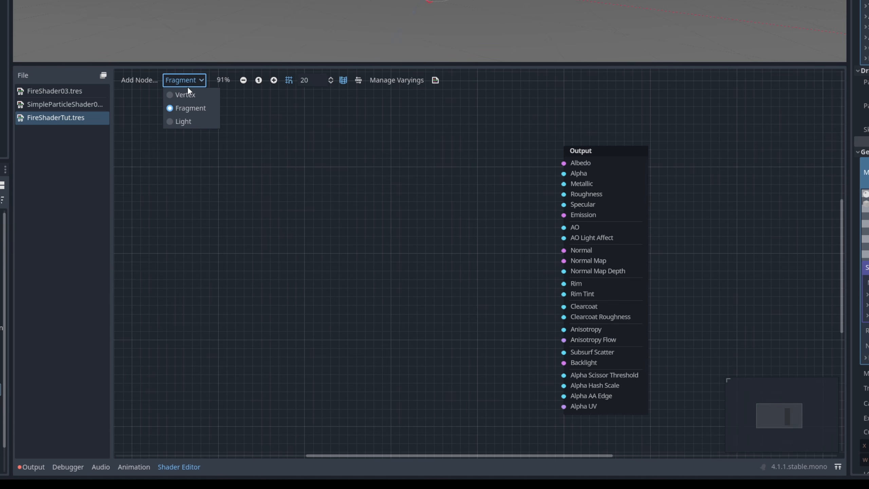
{"action": "left_click", "coordinate": [186, 94]}
{"action": "left_click", "coordinate": [191, 82]}
{"action": "left_click", "coordinate": [187, 106]}
{"action": "left_click", "coordinate": [184, 83]}
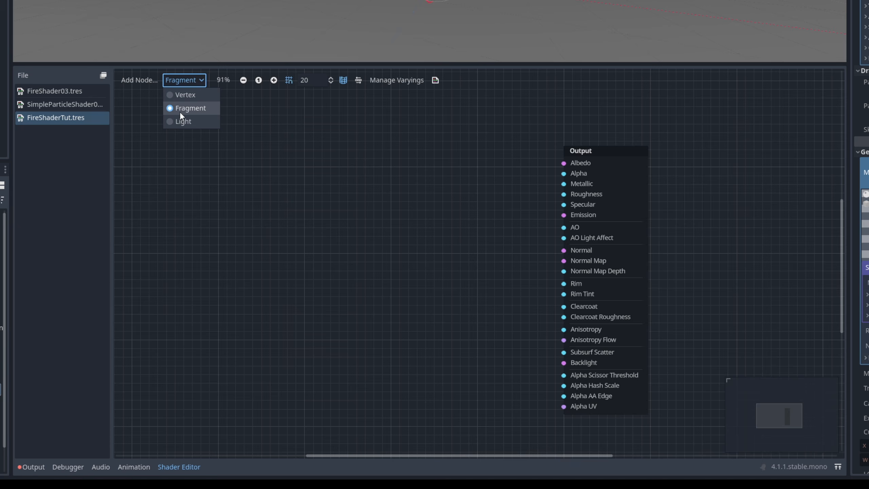
{"action": "left_click", "coordinate": [180, 120]}
{"action": "left_click", "coordinate": [189, 80]}
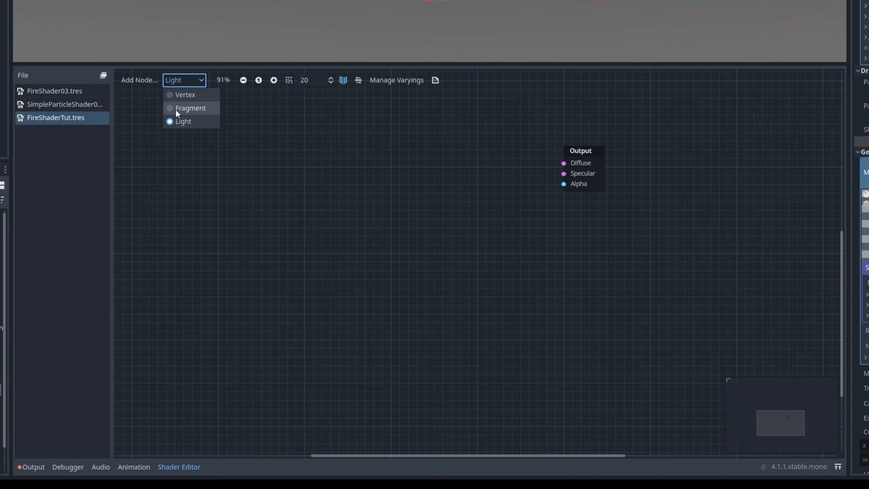
{"action": "left_click", "coordinate": [176, 108]}
{"action": "middle_click_drag", "start_coordinate": [299, 181], "coordinate": [317, 185]}
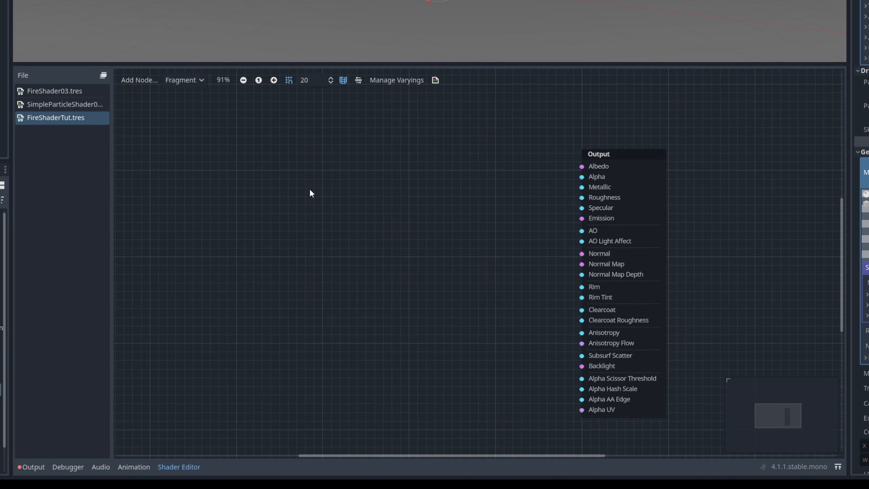
Add a Texture2DParameter node to the fragment graph and place it well to the left of the Output node.
{"action": "right_click", "coordinate": [311, 193]}
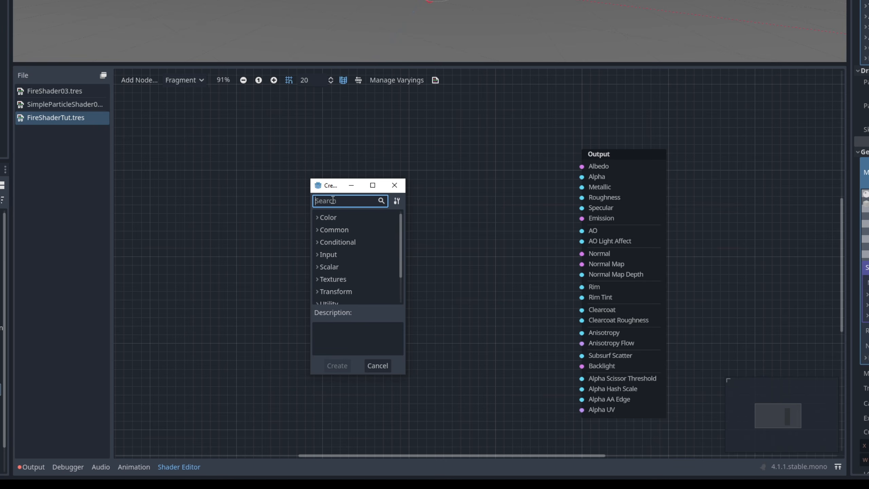
{"action": "type", "text": "texture"}
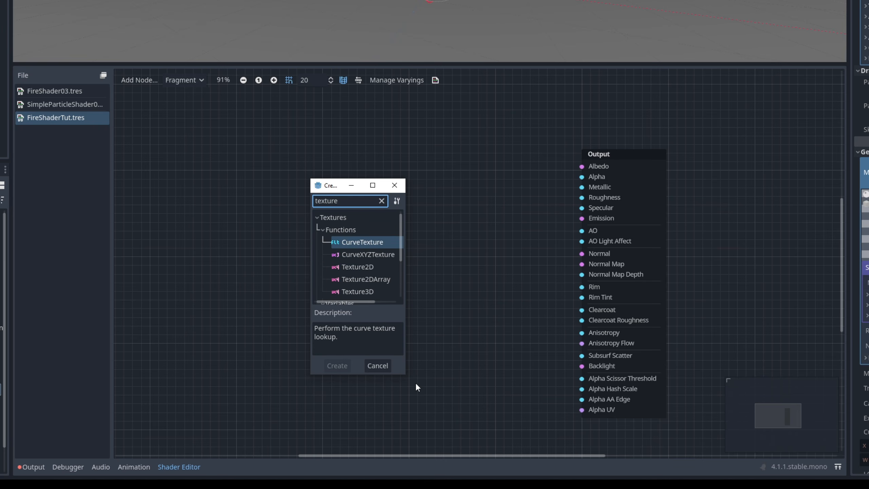
{"action": "left_click_drag", "start_coordinate": [408, 379], "coordinate": [537, 444]}
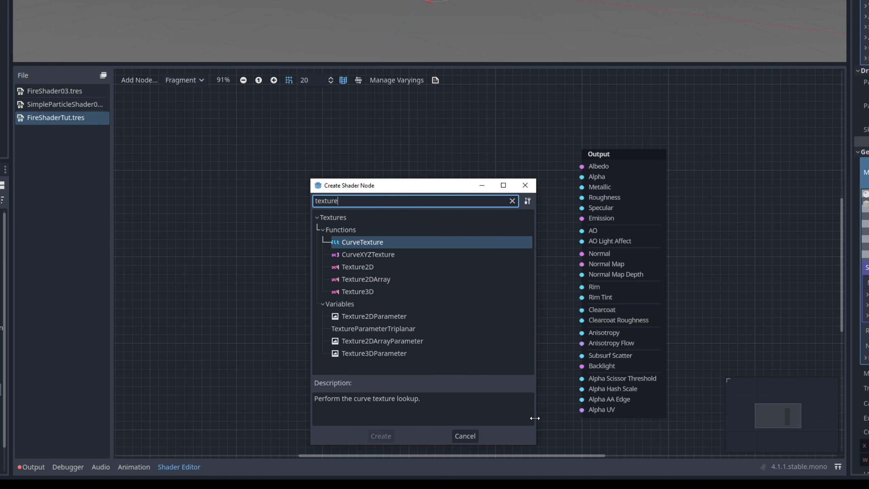
{"action": "left_click", "coordinate": [387, 317]}
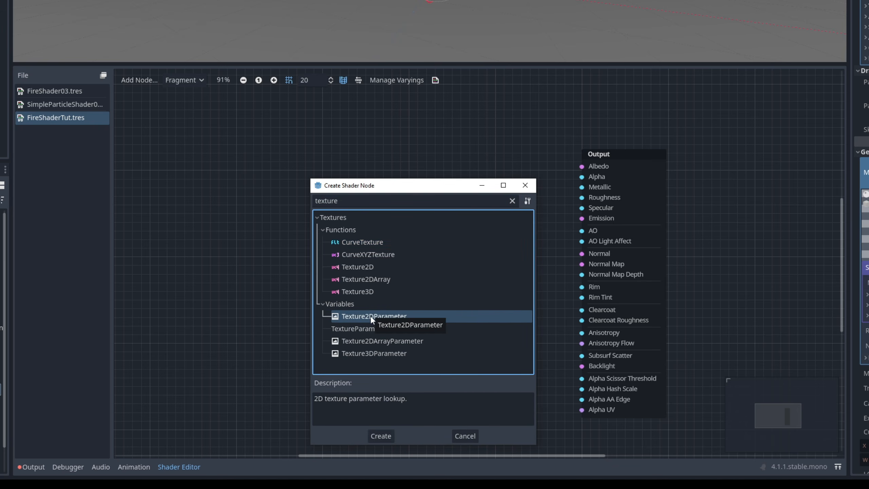
{"action": "double_click", "coordinate": [371, 316]}
{"action": "left_click_drag", "start_coordinate": [386, 198], "coordinate": [243, 193]}
{"action": "right_click", "coordinate": [319, 267]}
{"action": "left_click", "coordinate": [370, 224]}
Rename the Texture2DParameter node's parameter to MainTex.
{"action": "middle_click_drag", "start_coordinate": [354, 239], "coordinate": [407, 233]}
{"action": "scroll", "coordinate": [349, 231], "scroll_direction": "up", "scroll_amount": 1}
{"action": "left_click", "coordinate": [287, 198]}
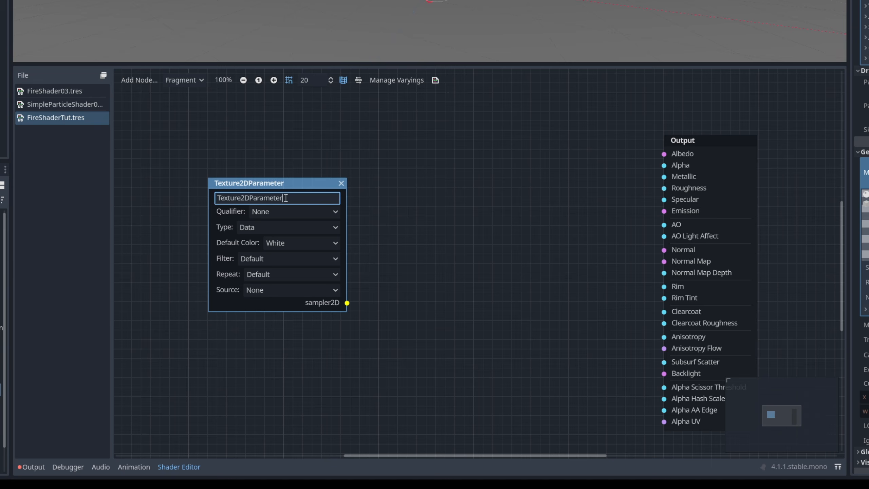
{"action": "double_click", "coordinate": [287, 198]}
{"action": "type", "text": "MainTex"}
{"action": "key", "text": "Return"}
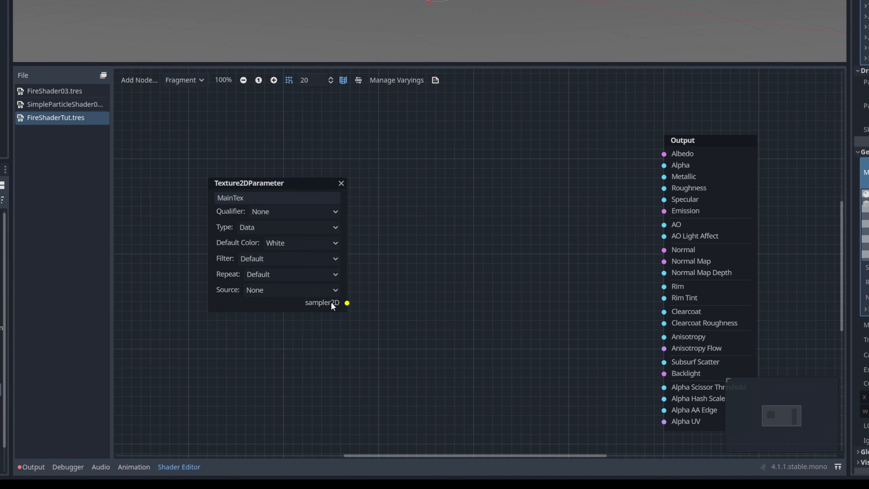
Add a Texture2D node fed by MainTex's sampler2D output and set its source to SamplerPort.
{"action": "left_click_drag", "start_coordinate": [347, 304], "coordinate": [395, 190]}
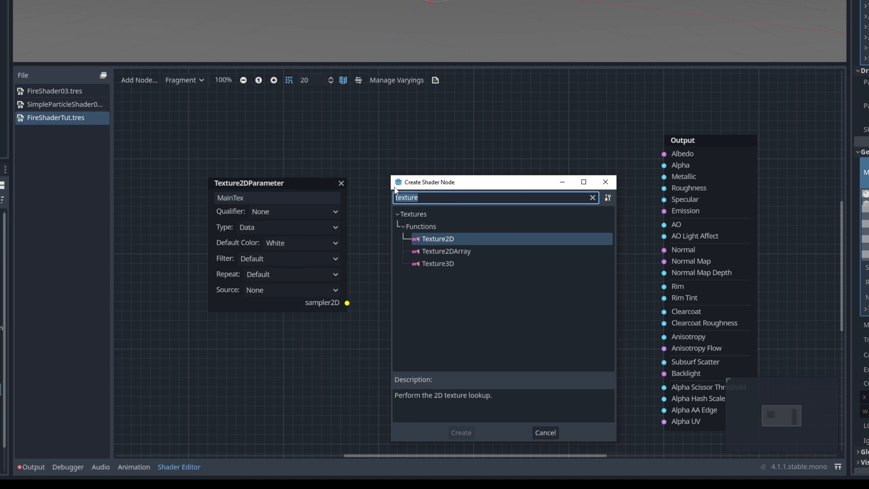
{"action": "double_click", "coordinate": [443, 242]}
{"action": "left_click_drag", "start_coordinate": [442, 194], "coordinate": [453, 220]}
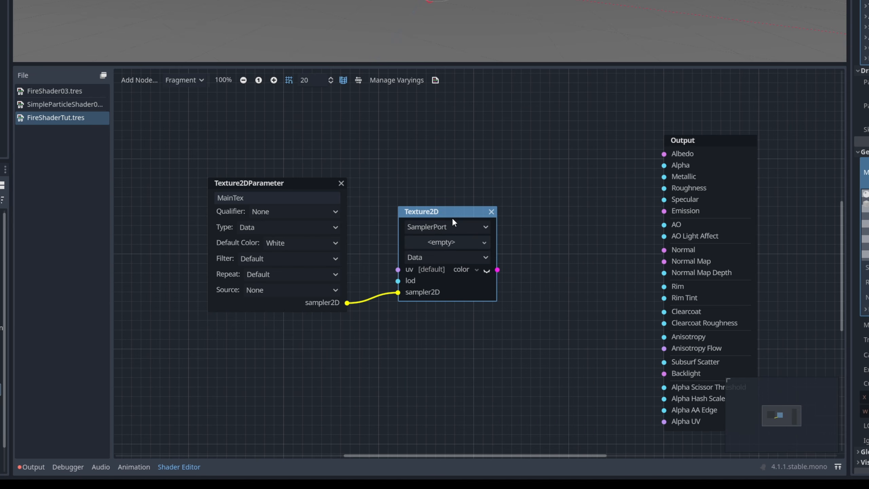
{"action": "left_click", "coordinate": [444, 228]}
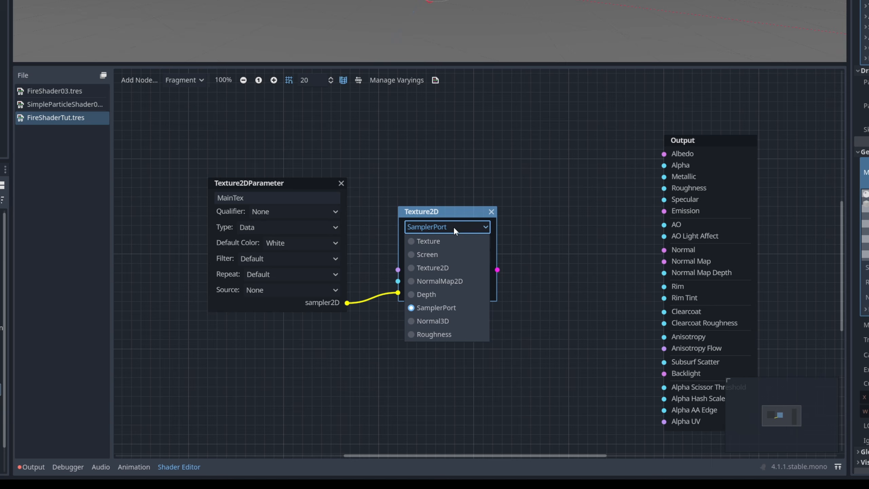
{"action": "left_click", "coordinate": [451, 311]}
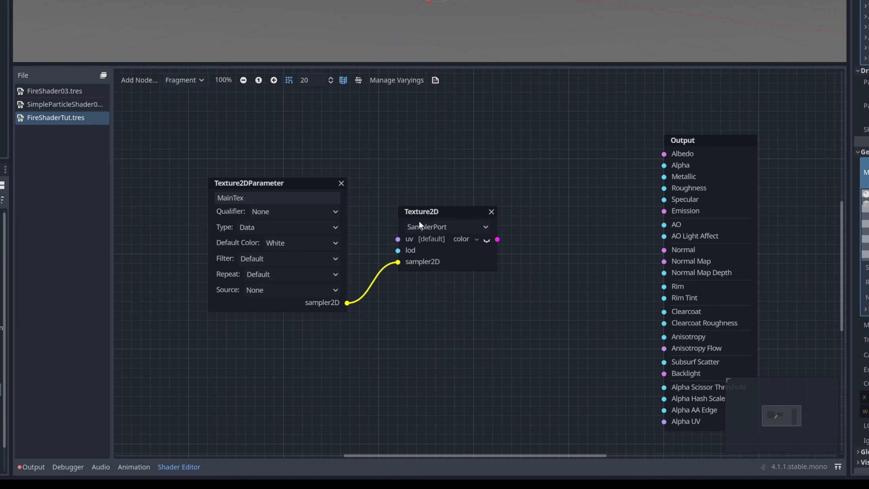
Show the Texture2D node's color preview and connect its color output to the Output node's Albedo.
{"action": "left_click", "coordinate": [485, 240]}
{"action": "left_click_drag", "start_coordinate": [443, 213], "coordinate": [427, 251]}
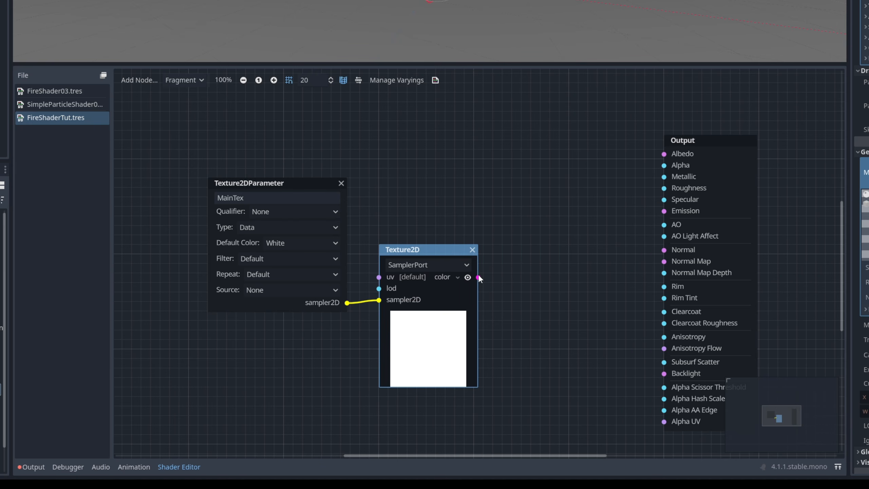
{"action": "left_click_drag", "start_coordinate": [478, 277], "coordinate": [736, 154]}
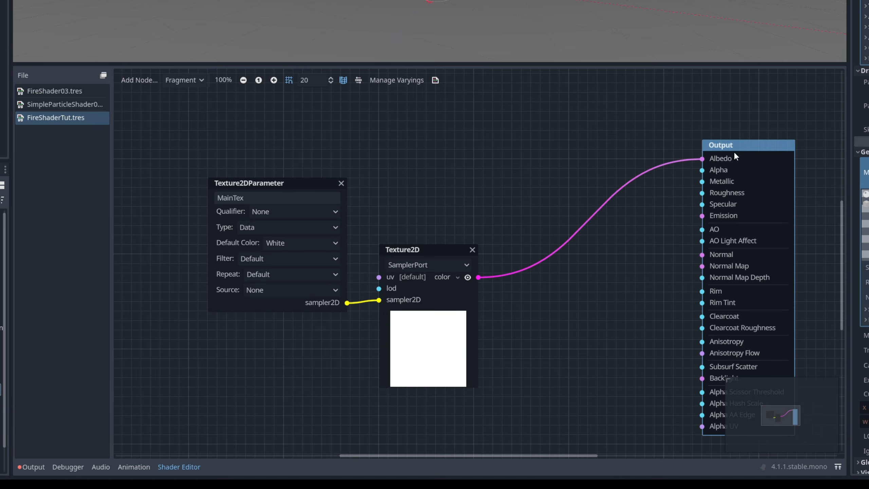
{"action": "right_click", "coordinate": [605, 267]}
{"action": "left_click", "coordinate": [530, 257]}
Add a Vector4 VectorDecompose node fed by the Texture2D color and connect its w output to Alpha.
{"action": "middle_click_drag", "start_coordinate": [566, 303], "coordinate": [432, 233]}
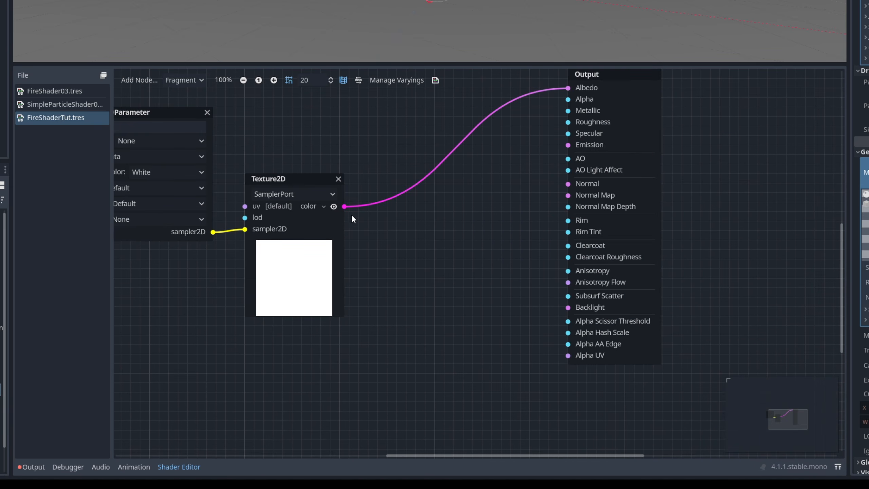
{"action": "left_click_drag", "start_coordinate": [345, 207], "coordinate": [436, 223]}
{"action": "type", "text": "decm"}
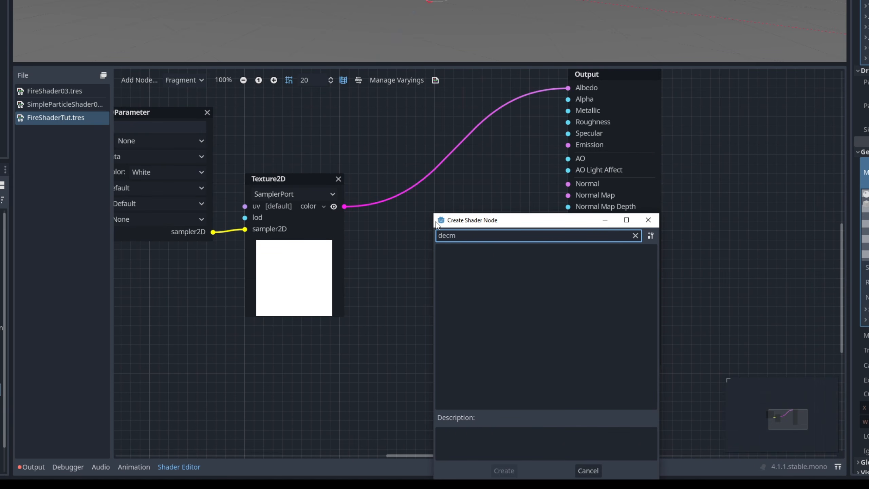
{"action": "key", "text": "BackSpace"}
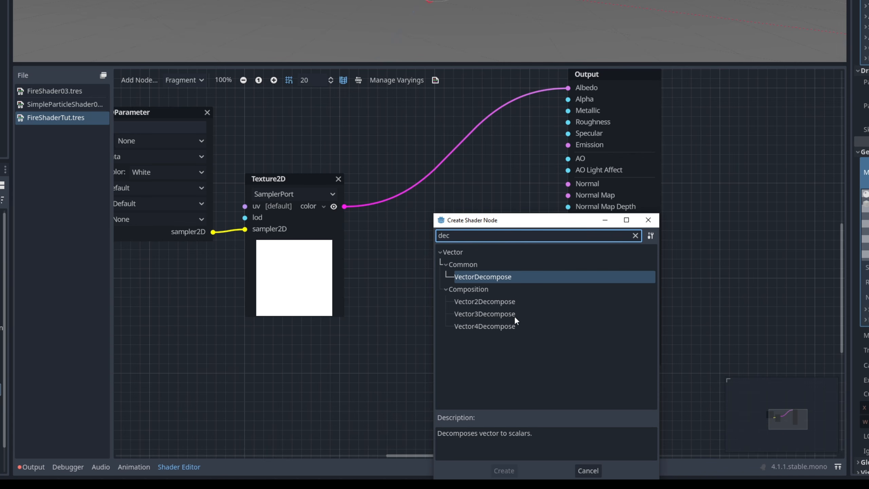
{"action": "left_click", "coordinate": [491, 327]}
{"action": "double_click", "coordinate": [498, 326]}
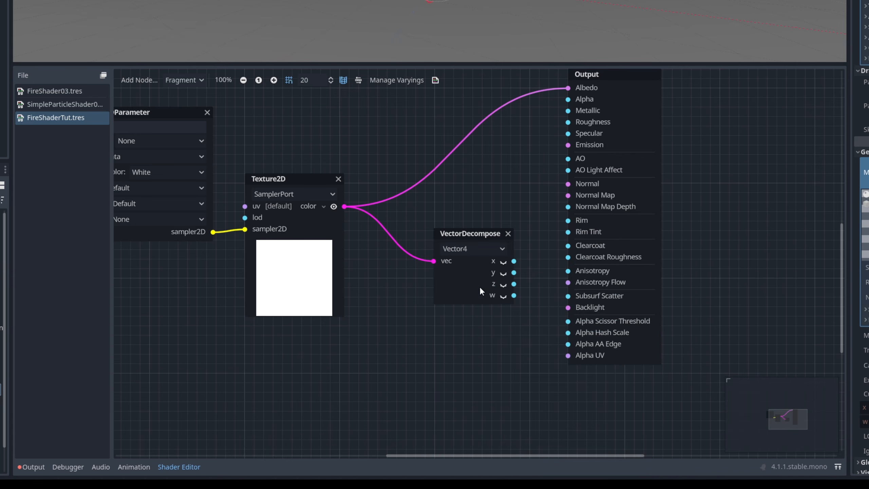
{"action": "left_click_drag", "start_coordinate": [471, 232], "coordinate": [454, 195]}
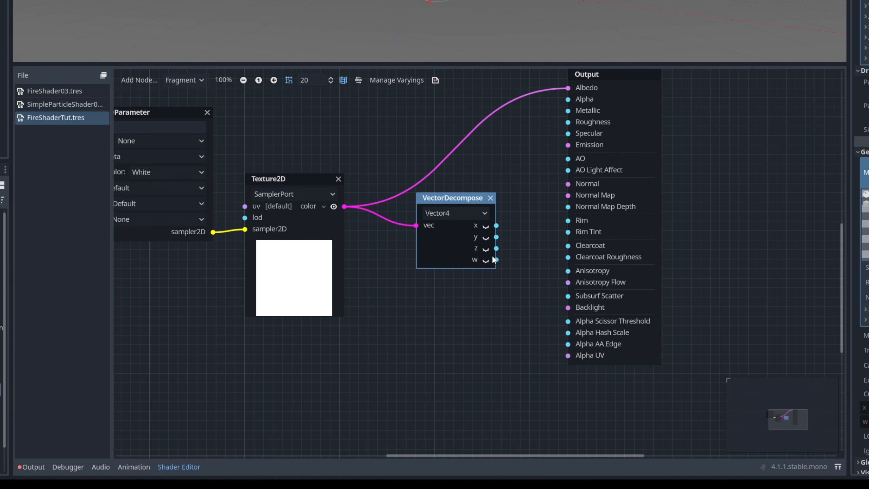
{"action": "left_click_drag", "start_coordinate": [496, 259], "coordinate": [567, 100]}
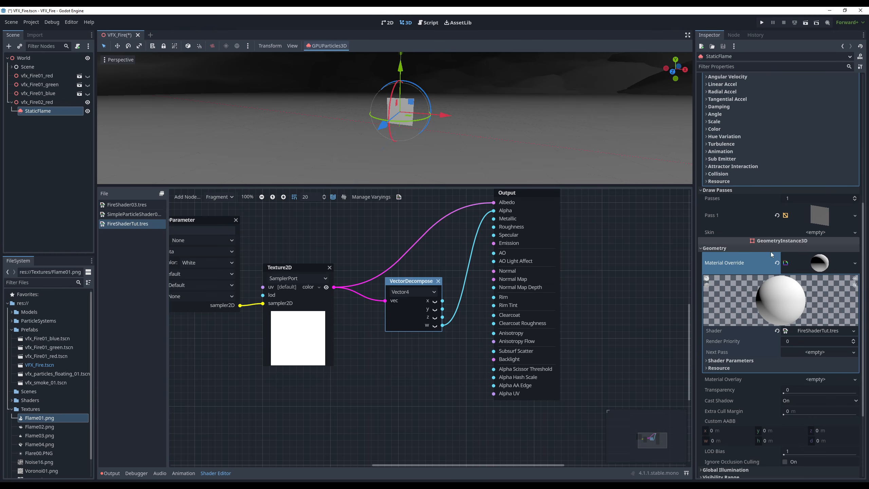
Review the texture files in the GAP_Fire_Textures folder and assign Flame01.png to the material's Main Tex shader parameter, enlarging the 3D viewport.
{"action": "left_click", "coordinate": [725, 360]}
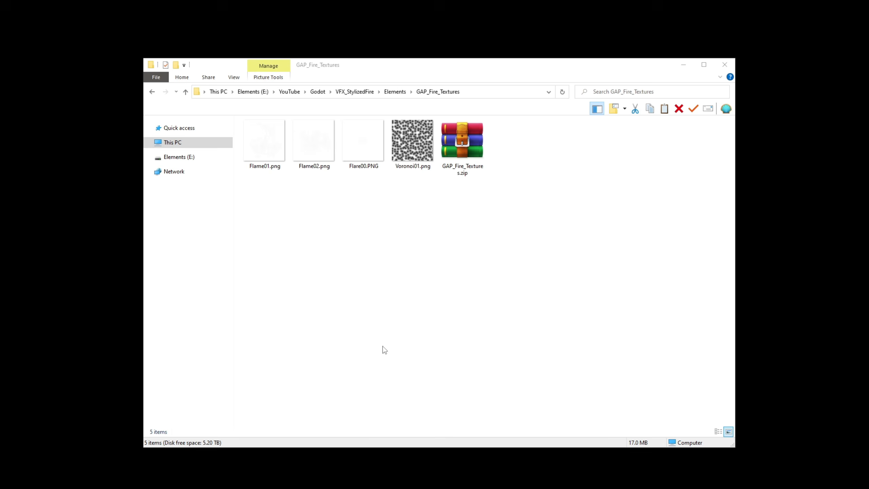
{"action": "left_click", "coordinate": [269, 177]}
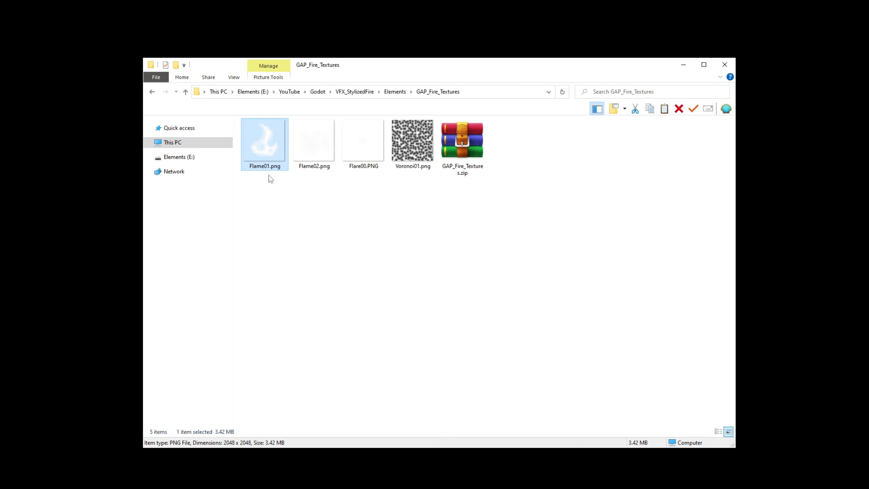
{"action": "left_click", "coordinate": [314, 154]}
{"action": "left_click", "coordinate": [371, 147]}
{"action": "left_click", "coordinate": [422, 140]}
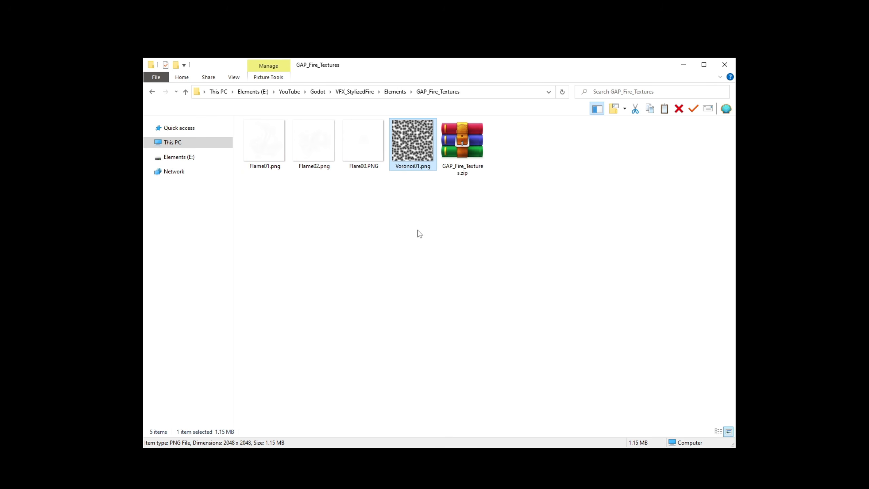
{"action": "left_click_drag", "start_coordinate": [423, 232], "coordinate": [247, 151]}
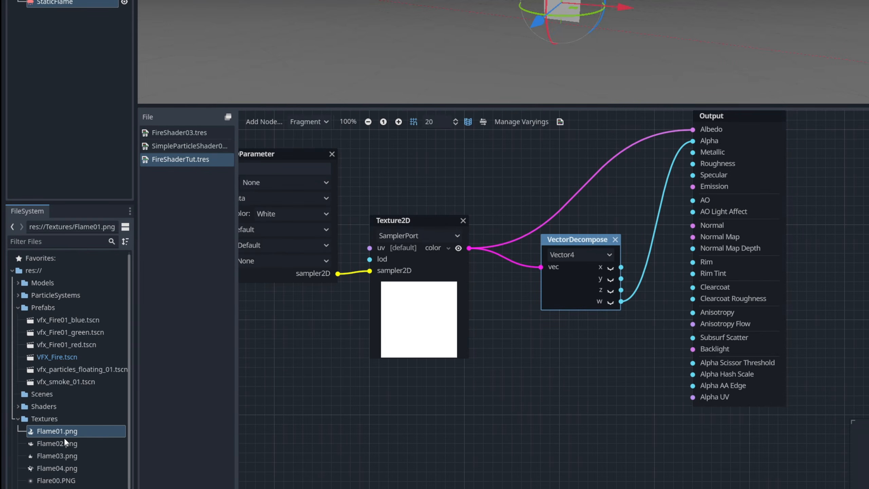
{"action": "left_click_drag", "start_coordinate": [56, 434], "coordinate": [767, 363]}
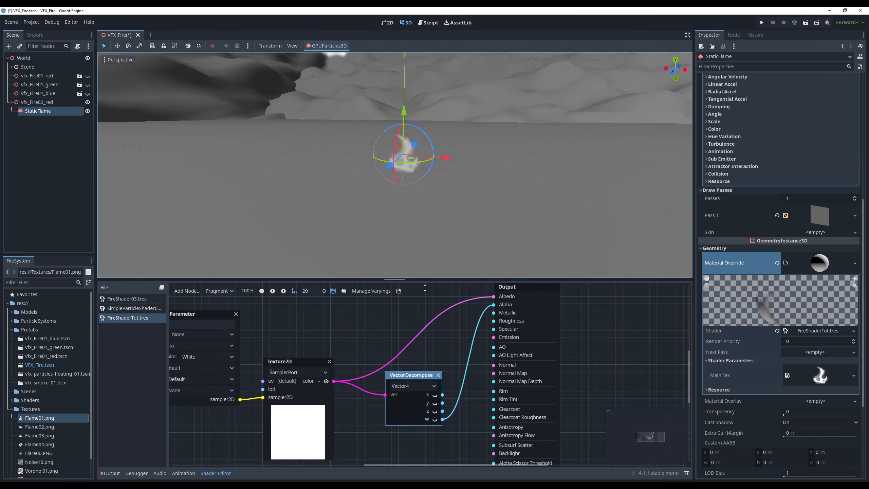
{"action": "left_click_drag", "start_coordinate": [425, 288], "coordinate": [425, 317]}
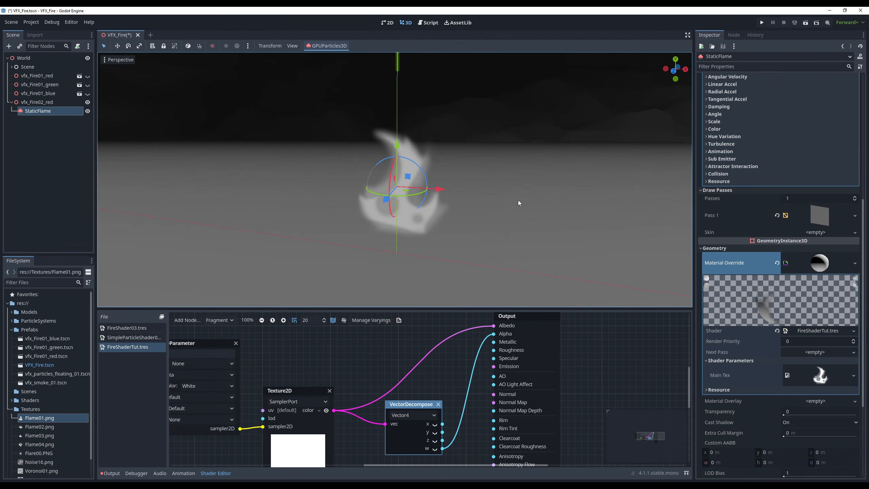
Try a different particle Color on StaticFlame's process material and reset it to white.
{"action": "left_click", "coordinate": [718, 129]}
{"action": "mouse_move", "coordinate": [810, 140]}
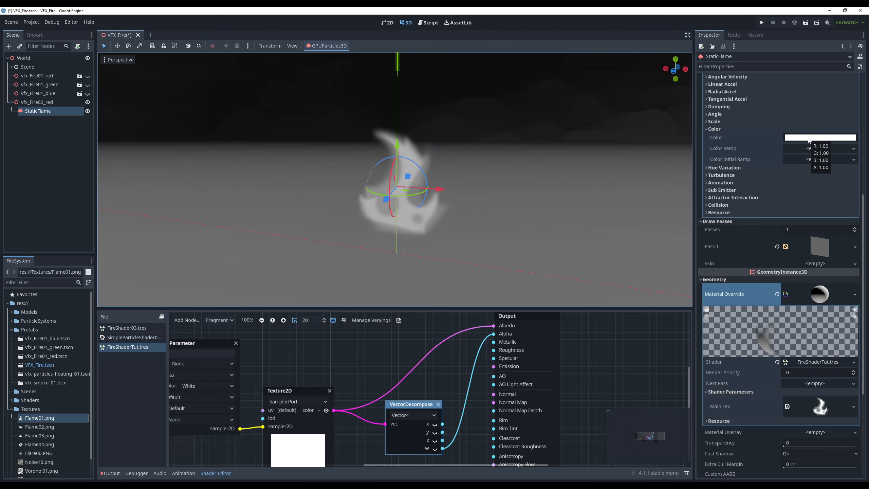
{"action": "left_click", "coordinate": [809, 137]}
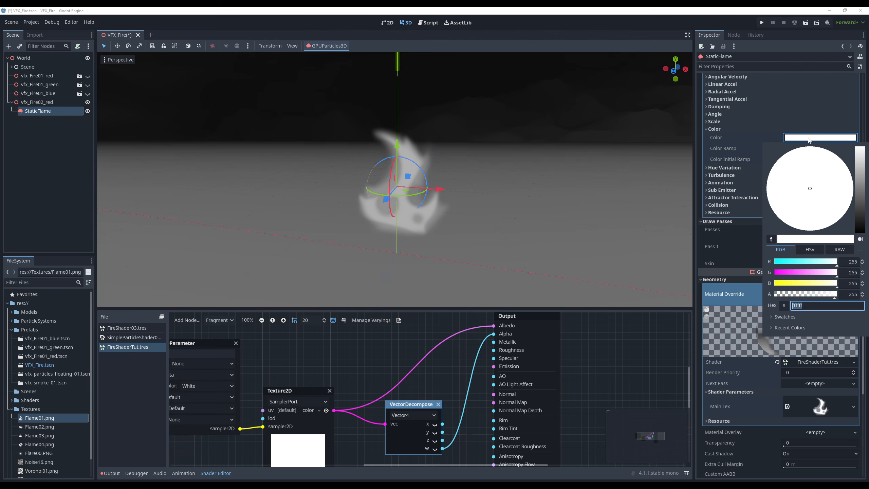
{"action": "left_click_drag", "start_coordinate": [794, 273], "coordinate": [753, 270]}
{"action": "left_click_drag", "start_coordinate": [830, 213], "coordinate": [821, 232]}
{"action": "left_click", "coordinate": [568, 208]}
{"action": "left_click", "coordinate": [779, 138]}
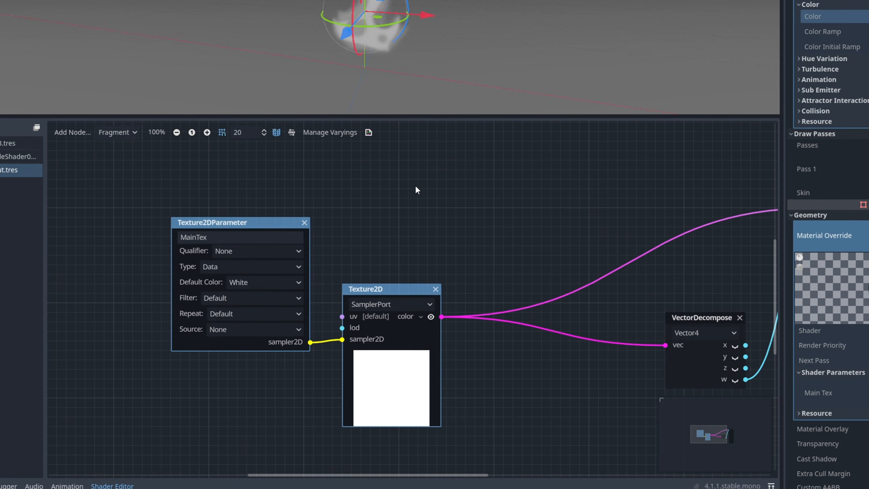
Add a fragment Color input node to the graph and place it above the Texture2D node.
{"action": "right_click", "coordinate": [417, 177]}
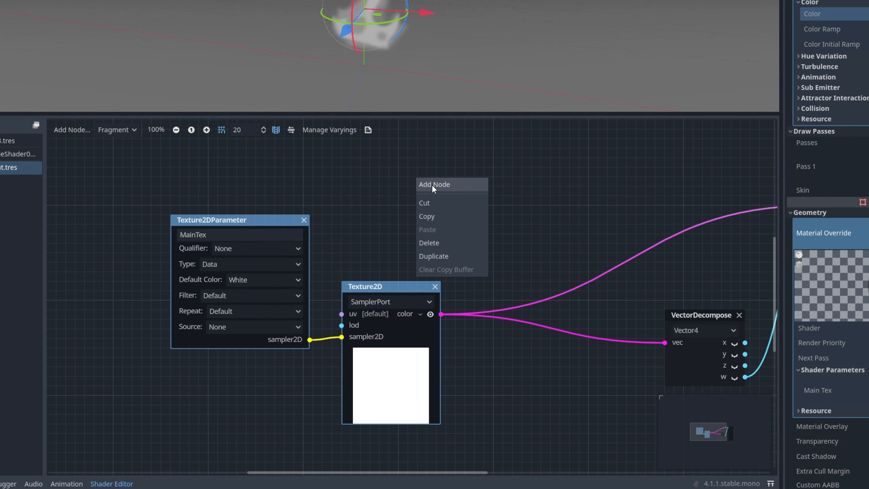
{"action": "left_click", "coordinate": [432, 185]}
{"action": "type", "text": "color"}
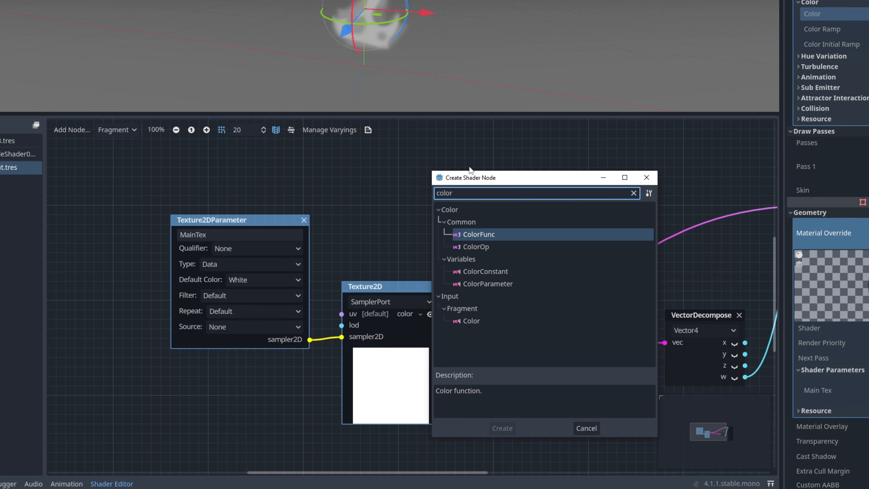
{"action": "left_click", "coordinate": [461, 309]}
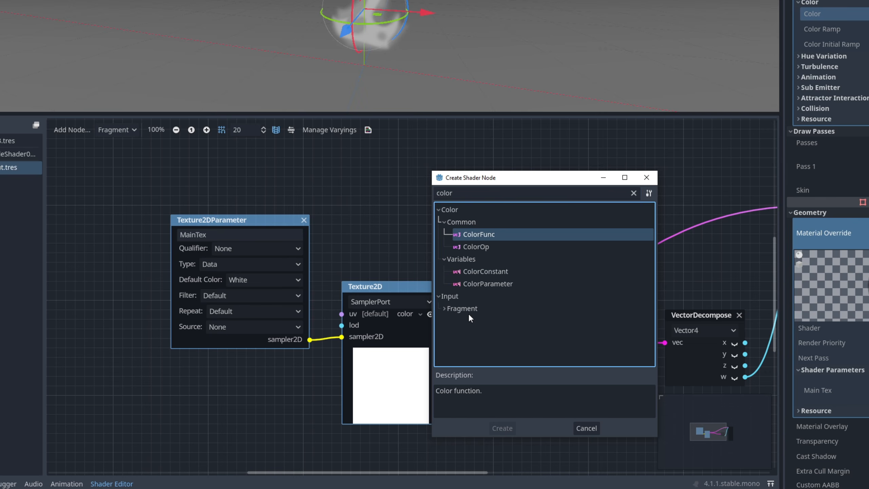
{"action": "left_click", "coordinate": [467, 321]}
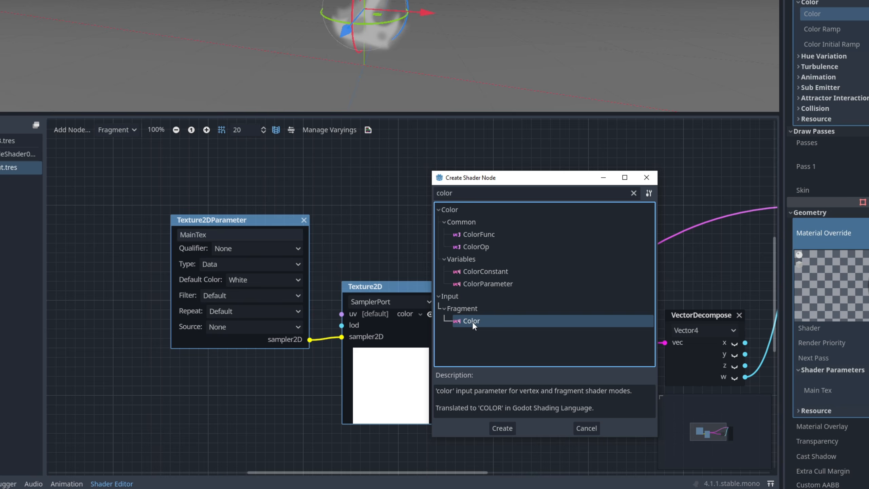
{"action": "double_click", "coordinate": [472, 323]}
{"action": "left_click_drag", "start_coordinate": [487, 192], "coordinate": [370, 153]}
Add a Vector4 Multiply VectorOp with the color input as a and the Texture2D color as b.
{"action": "left_click_drag", "start_coordinate": [444, 159], "coordinate": [524, 224]}
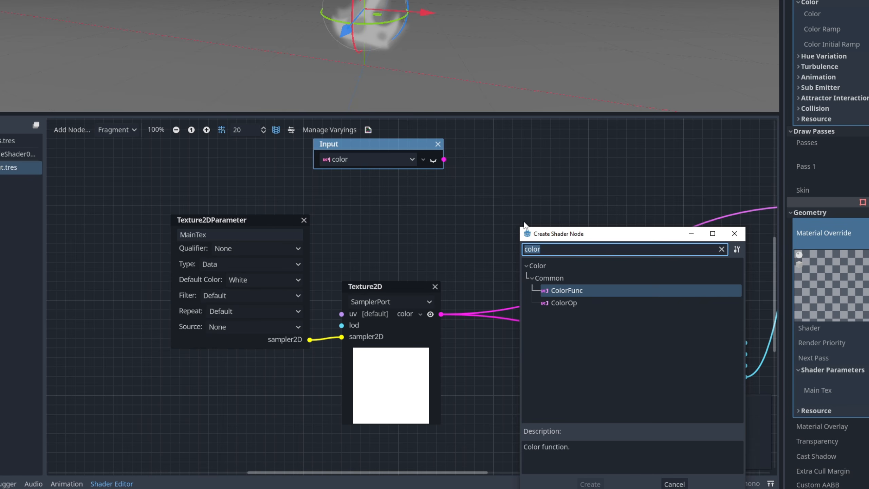
{"action": "type", "text": "mul"}
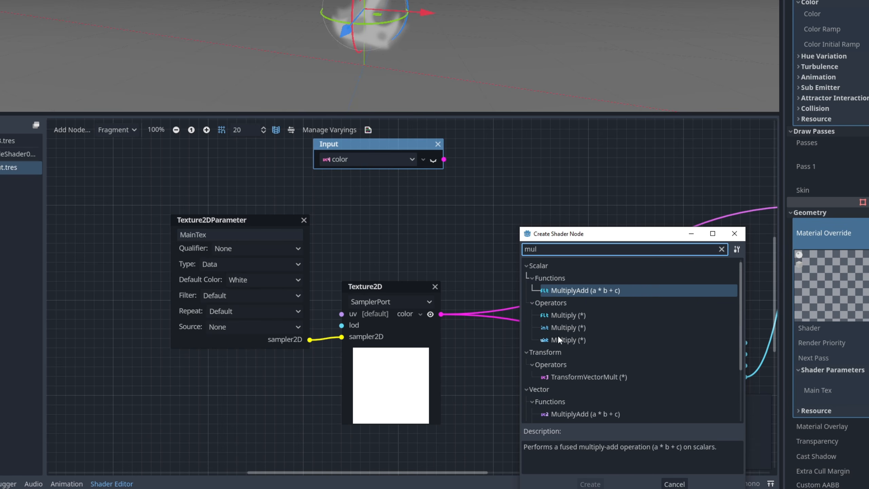
{"action": "scroll", "coordinate": [558, 335], "scroll_direction": "down", "scroll_amount": 3}
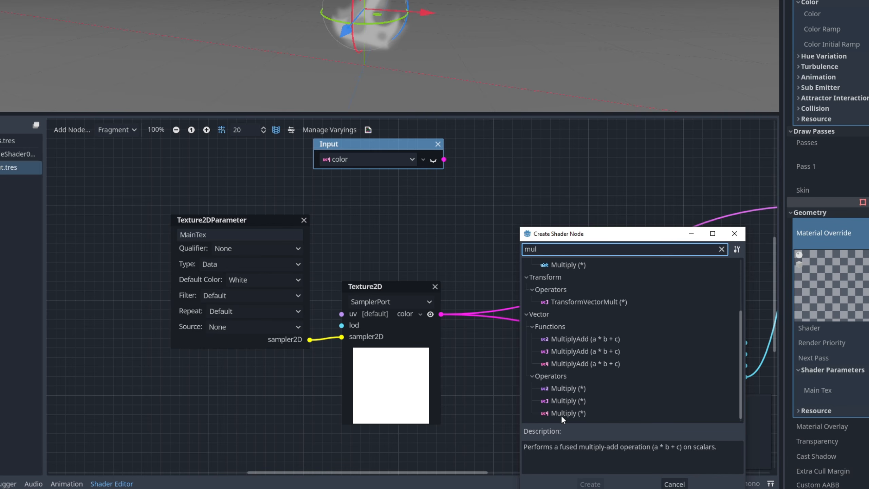
{"action": "left_click", "coordinate": [575, 414]}
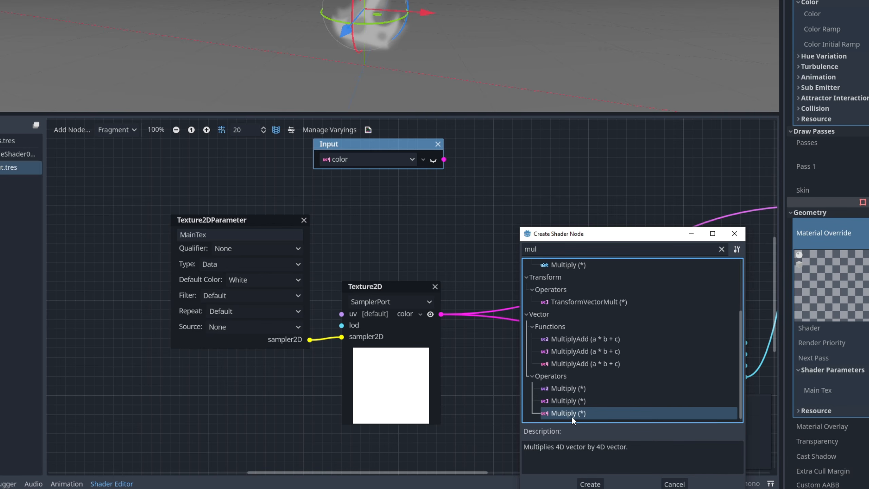
{"action": "double_click", "coordinate": [572, 414]}
{"action": "left_click_drag", "start_coordinate": [535, 251], "coordinate": [532, 216]}
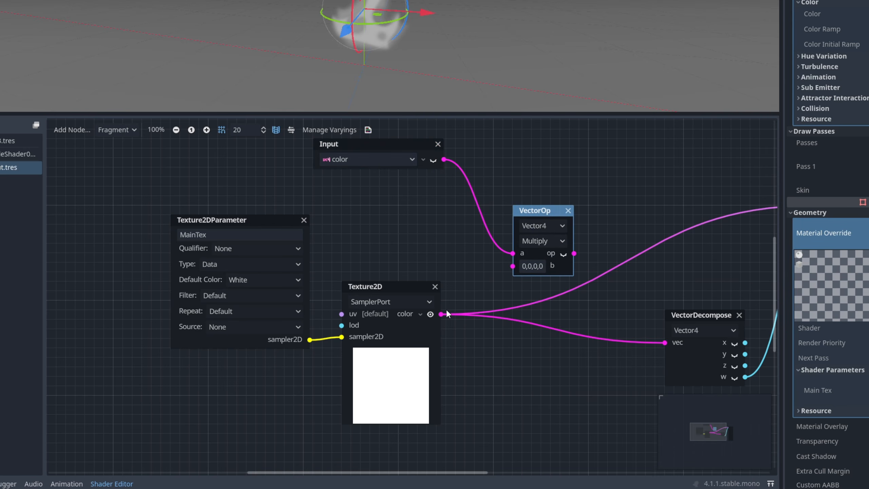
{"action": "left_click_drag", "start_coordinate": [491, 293], "coordinate": [513, 266]}
Connect the Multiply node's output to Albedo and to the VectorDecompose input, replacing the direct texture links.
{"action": "scroll", "coordinate": [546, 246], "scroll_direction": "right", "scroll_amount": 5}
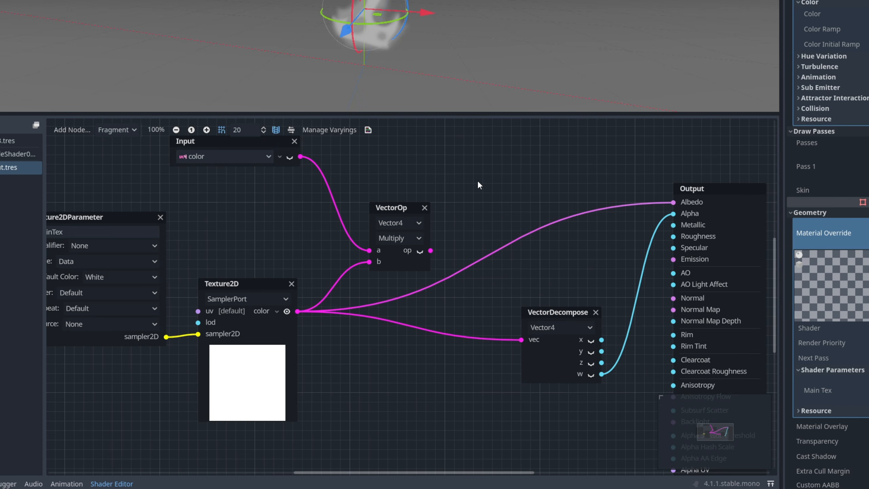
{"action": "left_click_drag", "start_coordinate": [424, 261], "coordinate": [670, 210]}
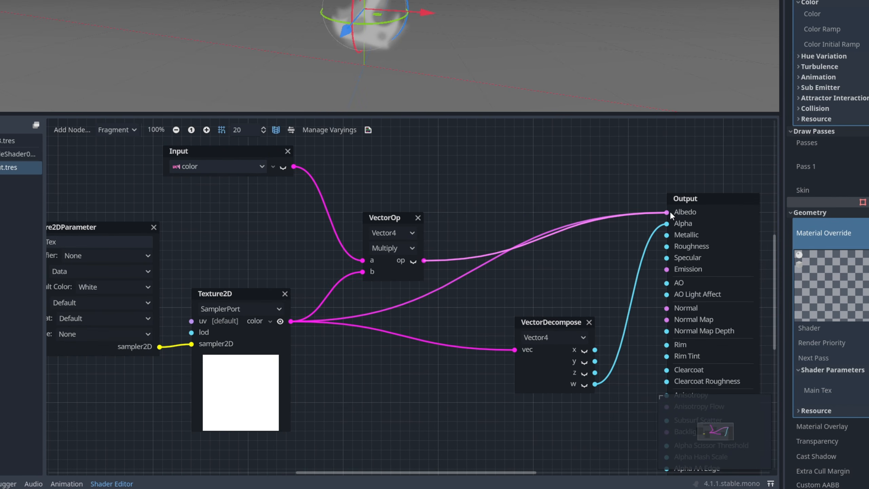
{"action": "left_click_drag", "start_coordinate": [424, 260], "coordinate": [515, 349]}
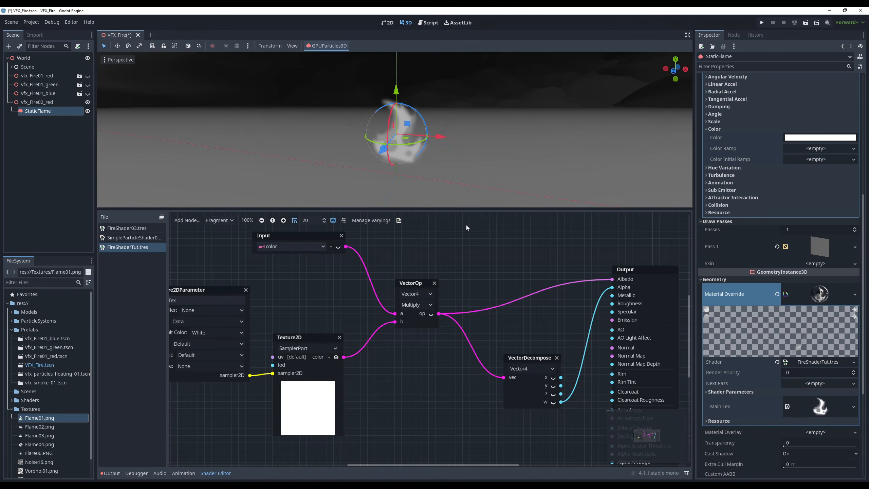
Change StaticFlame's particle Color to a semi-transparent orange with the hex value d69347cc.
{"action": "left_click", "coordinate": [820, 138]}
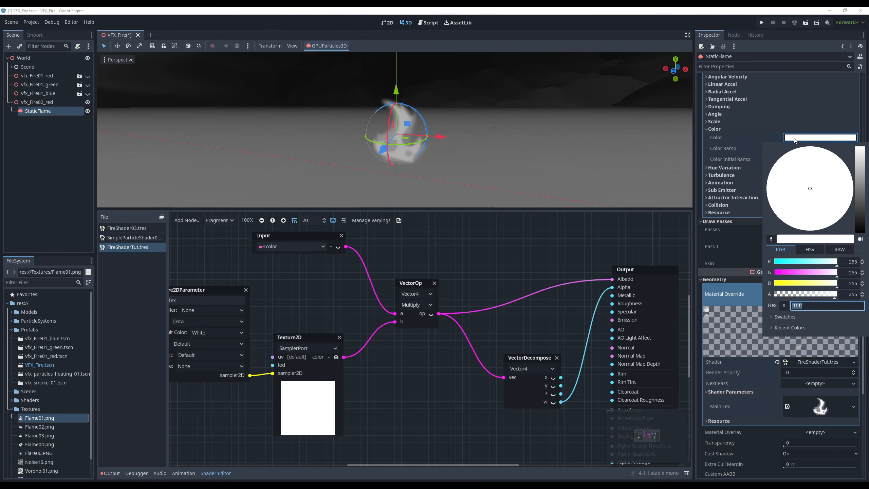
{"action": "left_click_drag", "start_coordinate": [812, 216], "coordinate": [827, 183]}
{"action": "left_click", "coordinate": [812, 250]}
{"action": "left_click_drag", "start_coordinate": [790, 260], "coordinate": [817, 272]}
{"action": "mouse_move", "coordinate": [831, 283]}
{"action": "left_mouse_down"}
{"action": "mouse_move", "coordinate": [820, 285]}
{"action": "mouse_move", "coordinate": [825, 298]}
{"action": "left_mouse_up"}
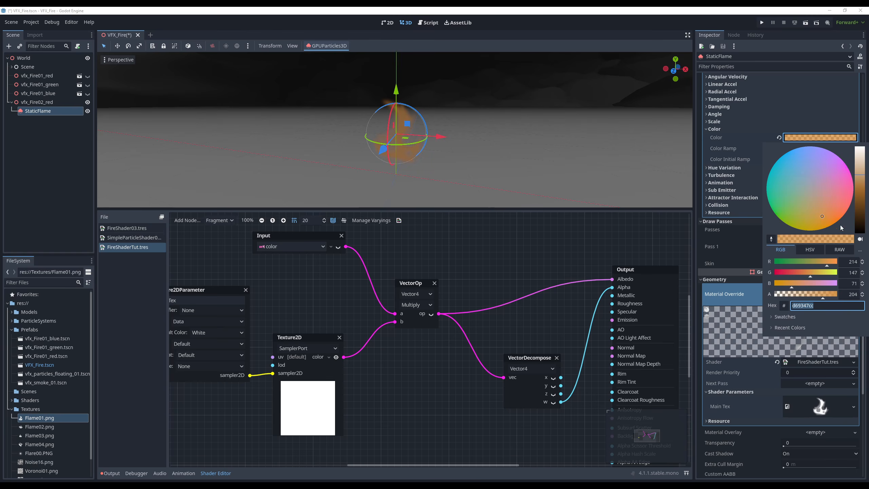
Set the particle Color's raw values to R 4, G 1.25 and B 0.6 for an overbright flame.
{"action": "left_click", "coordinate": [840, 249]}
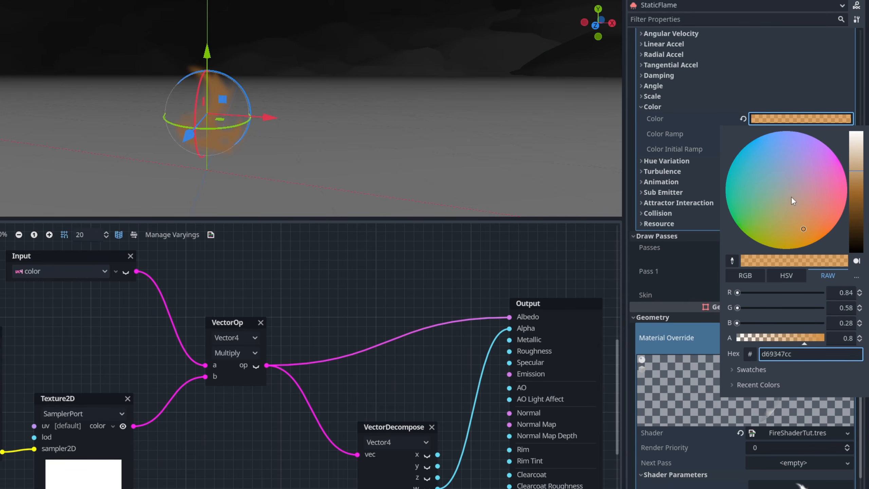
{"action": "left_click", "coordinate": [845, 292]}
{"action": "type", "text": "4"}
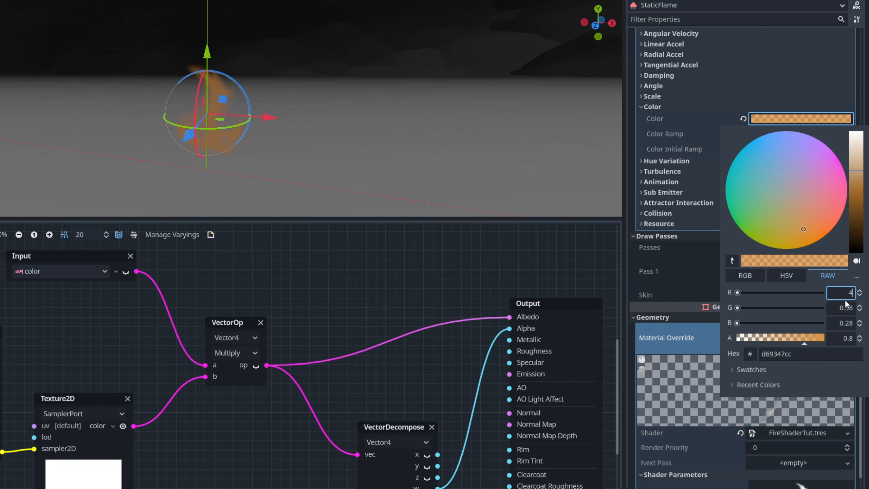
{"action": "left_click", "coordinate": [843, 308]}
{"action": "type", "text": "1.25"}
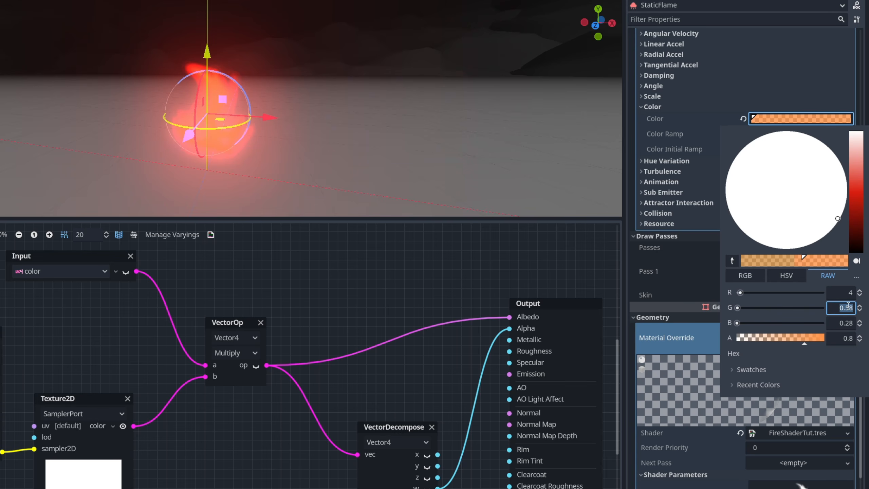
{"action": "key", "text": "Return"}
{"action": "left_click", "coordinate": [849, 324]}
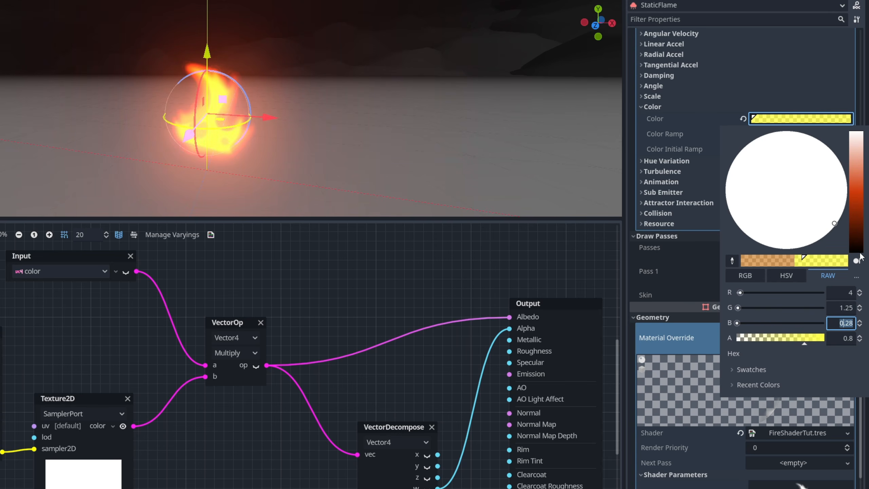
{"action": "type", "text": "0.6"}
{"action": "key", "text": "Return"}
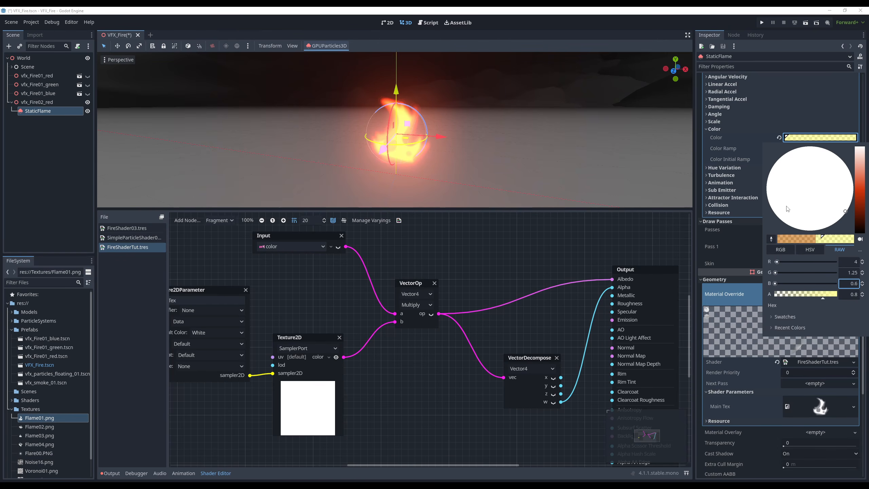
{"action": "left_click", "coordinate": [701, 31]}
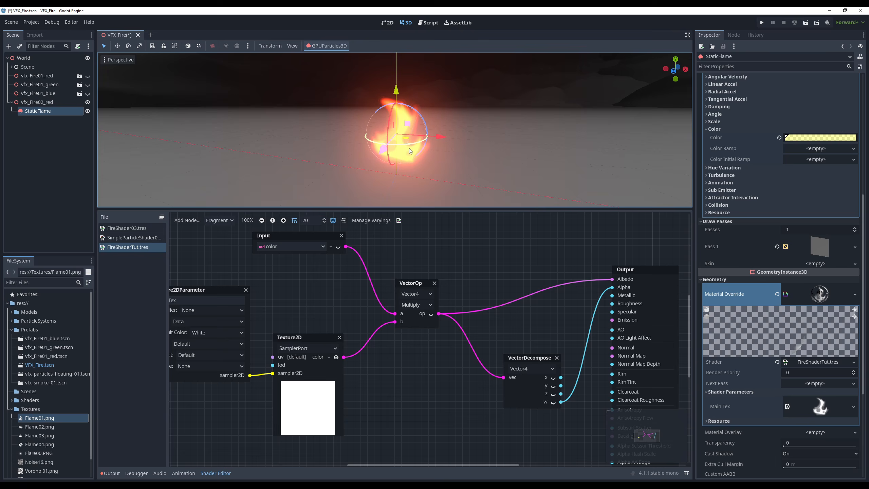
Enlarge the 3D viewport and switch the FireShaderTut graph to its Vertex function.
{"action": "left_click_drag", "start_coordinate": [452, 209], "coordinate": [452, 264]}
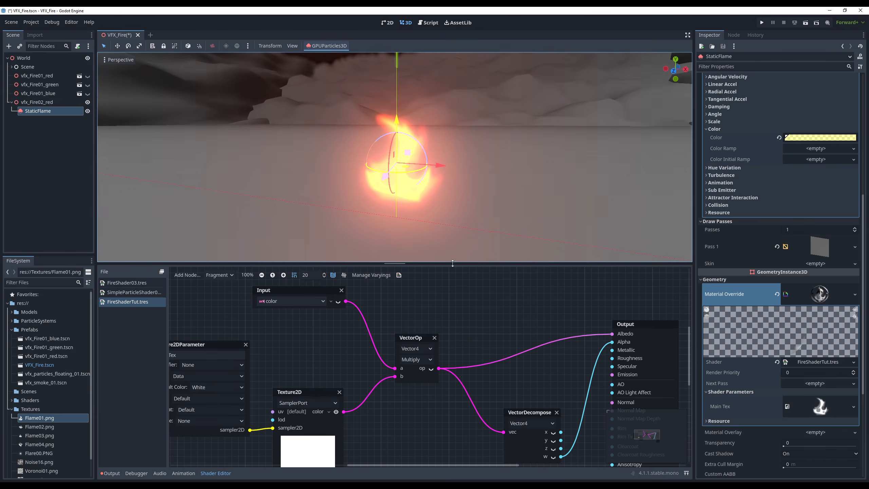
{"action": "middle_click_drag", "start_coordinate": [451, 205], "coordinate": [505, 172]}
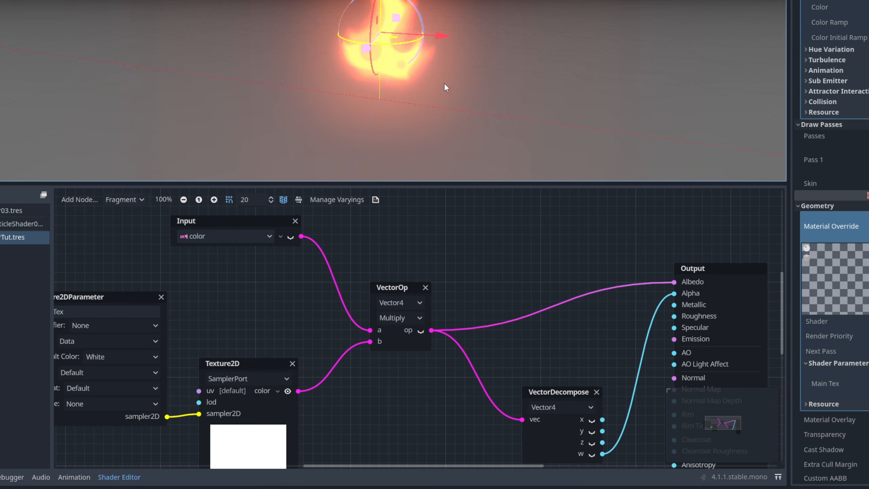
{"action": "middle_click_drag", "start_coordinate": [445, 85], "coordinate": [438, 94]}
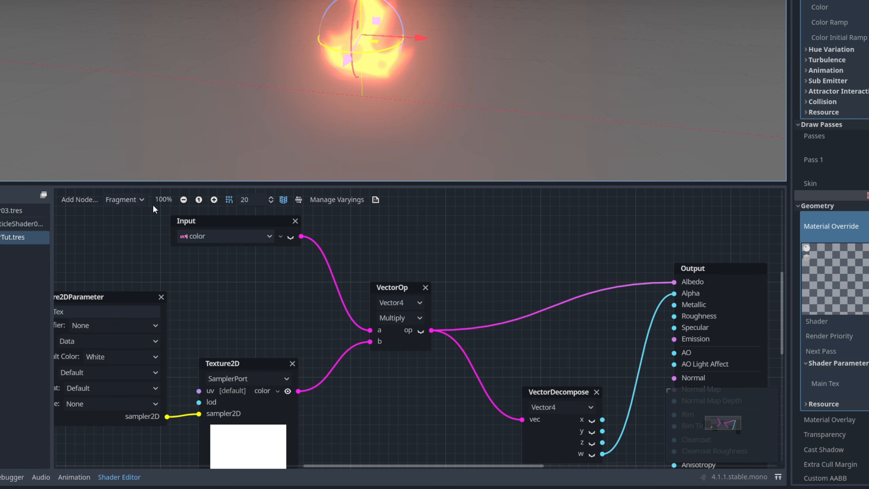
{"action": "left_click", "coordinate": [140, 200]}
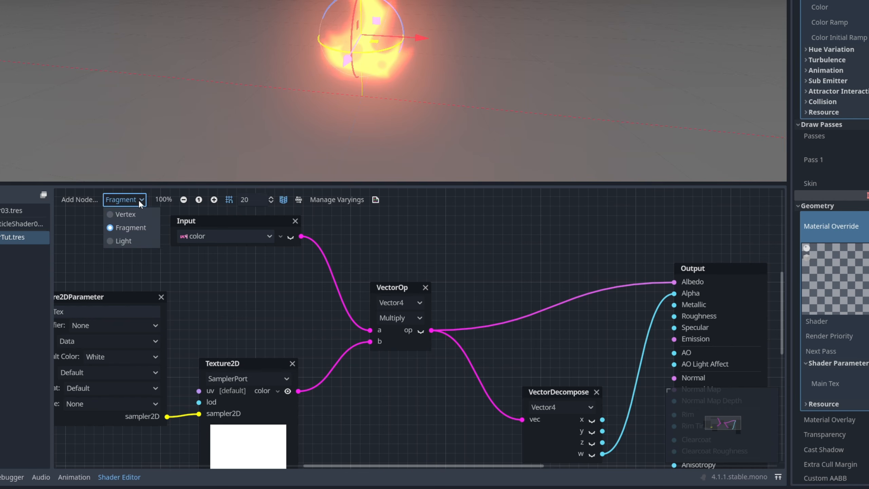
{"action": "left_click", "coordinate": [122, 214]}
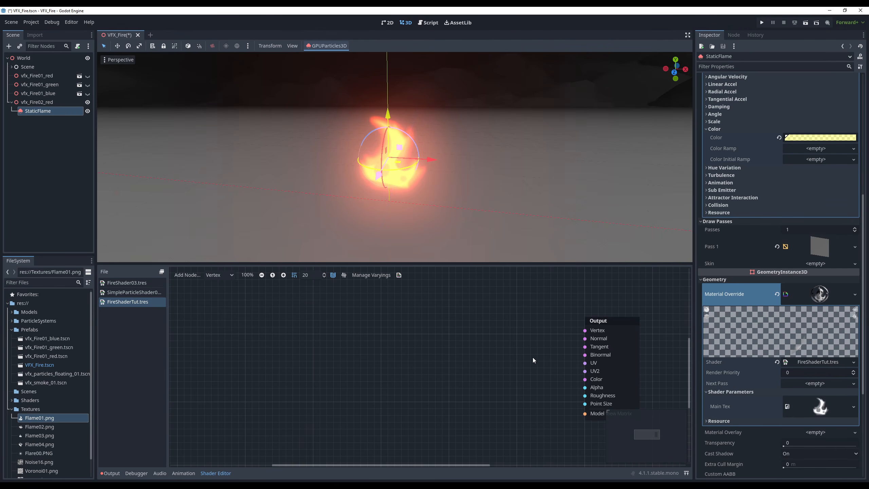
Add a GetBillboardMatrix node, connect its model_view_matrix to the output's Model View Matrix, and check the flame's facing from other angles.
{"action": "middle_click_drag", "start_coordinate": [532, 358], "coordinate": [480, 312]}
{"action": "scroll", "coordinate": [563, 356], "scroll_direction": "up", "scroll_amount": 3}
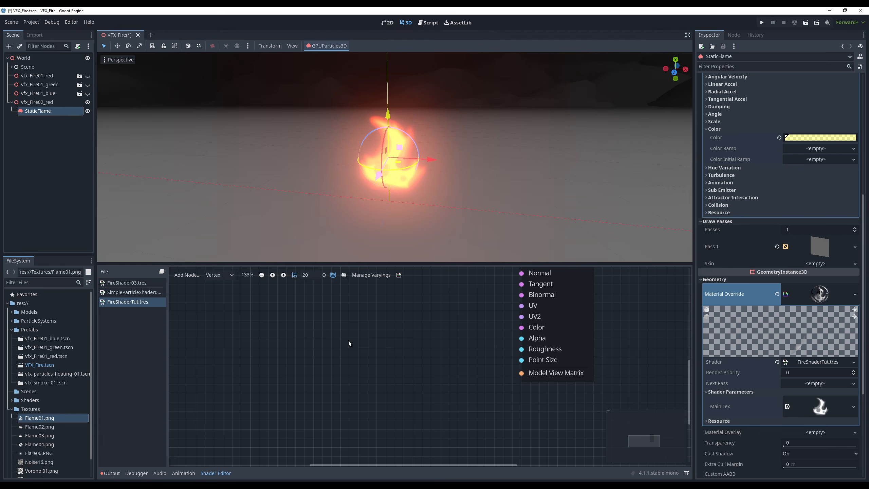
{"action": "middle_click_drag", "start_coordinate": [349, 340], "coordinate": [353, 359]}
{"action": "right_click", "coordinate": [346, 371]}
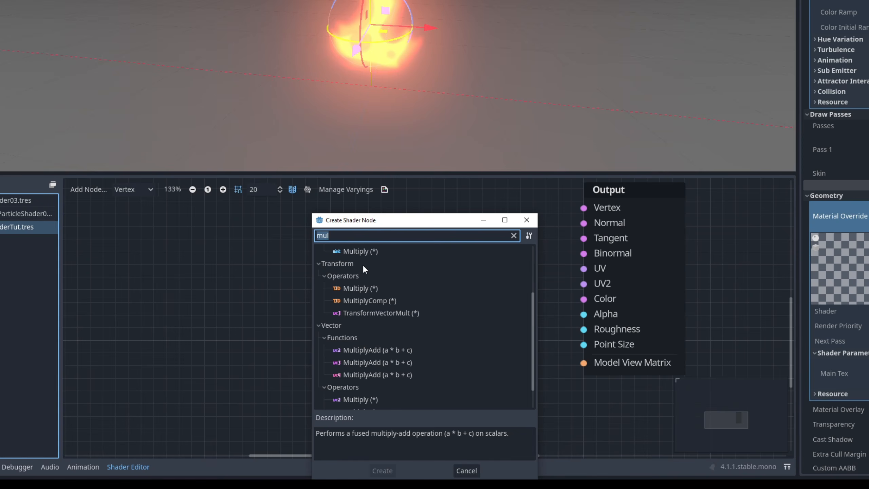
{"action": "type", "text": "bill"}
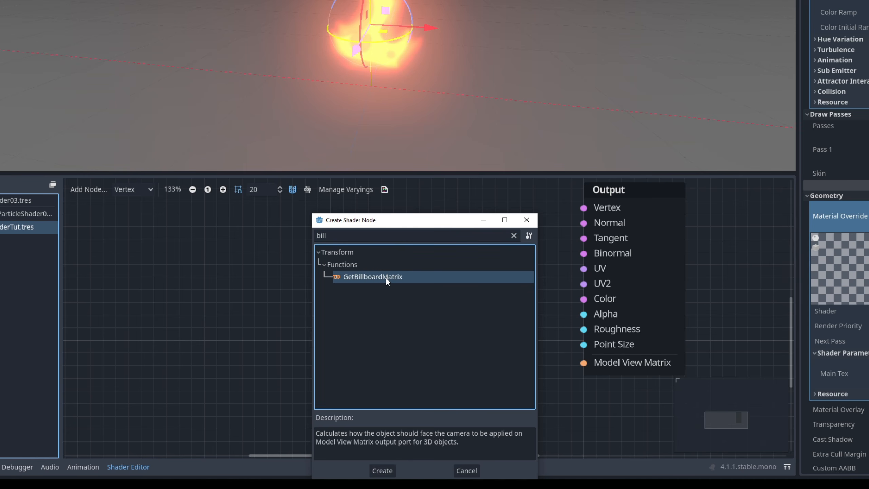
{"action": "double_click", "coordinate": [385, 278]}
{"action": "left_click_drag", "start_coordinate": [412, 329], "coordinate": [367, 292]}
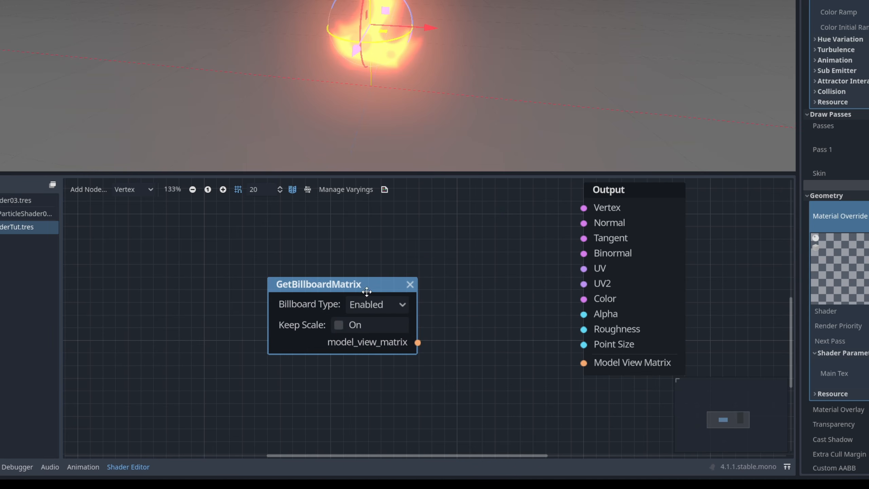
{"action": "left_click_drag", "start_coordinate": [413, 344], "coordinate": [583, 364]}
{"action": "left_click_drag", "start_coordinate": [378, 290], "coordinate": [388, 300]}
{"action": "right_click_drag", "start_coordinate": [483, 95], "coordinate": [440, 85]}
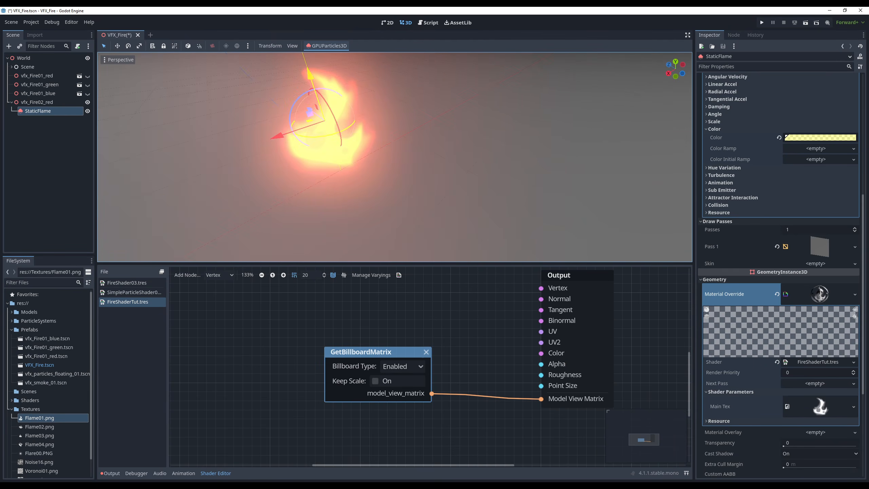
{"action": "key", "text": "s"}
{"action": "key", "text": "w"}
{"action": "key", "text": "d"}
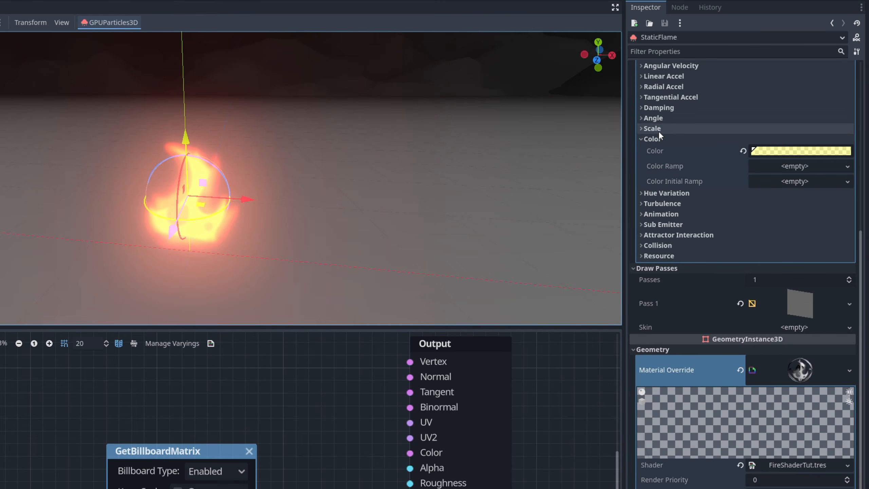
Try a Scale Min and Scale Max of 10 on the flame's process material and reset them to default.
{"action": "left_click", "coordinate": [707, 121]}
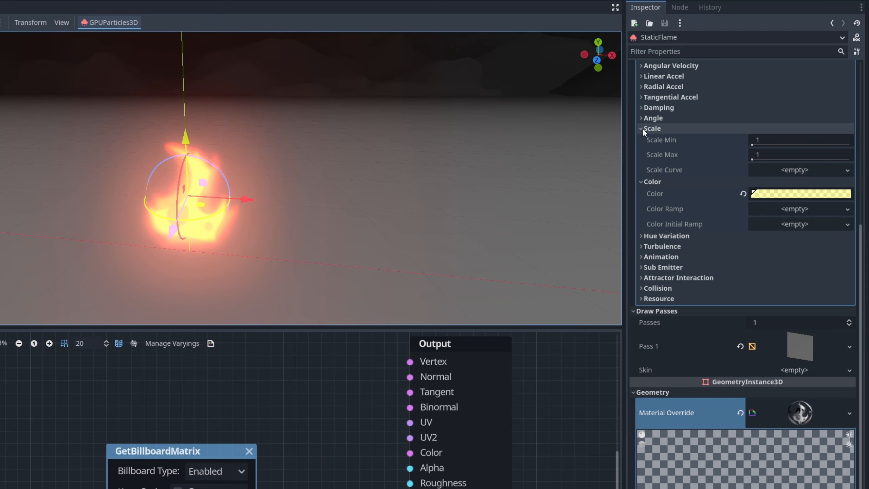
{"action": "left_click", "coordinate": [765, 153]}
{"action": "type", "text": "2"}
{"action": "left_click", "coordinate": [774, 140]}
{"action": "type", "text": "2"}
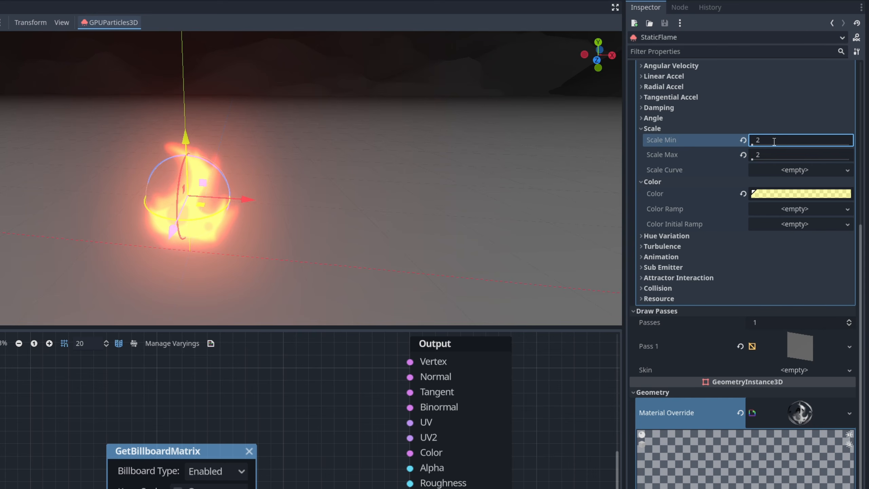
{"action": "key", "text": "BackSpace"}
{"action": "type", "text": "10"}
{"action": "left_click", "coordinate": [765, 151]}
{"action": "type", "text": "10"}
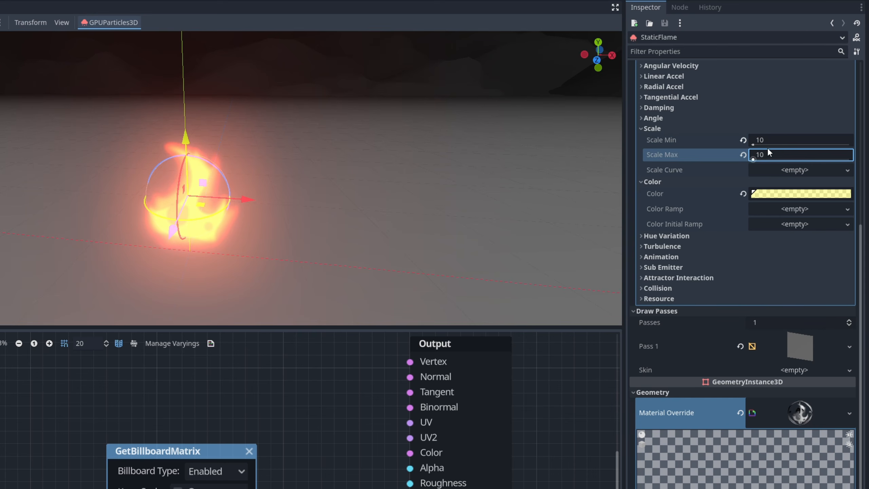
{"action": "left_click", "coordinate": [743, 140]}
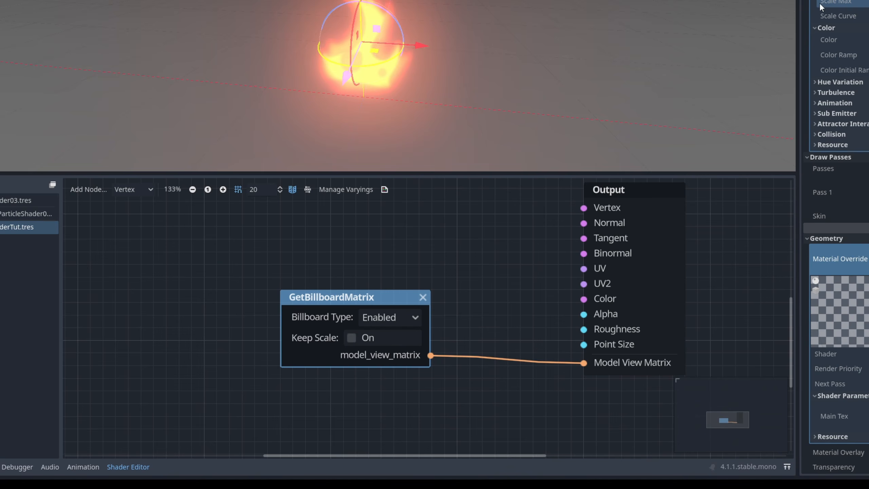
Turn on Keep Scale for GetBillboardMatrix and test it with a particle scale of 10, returning Scale Min and Max to 1.
{"action": "left_click", "coordinate": [351, 338]}
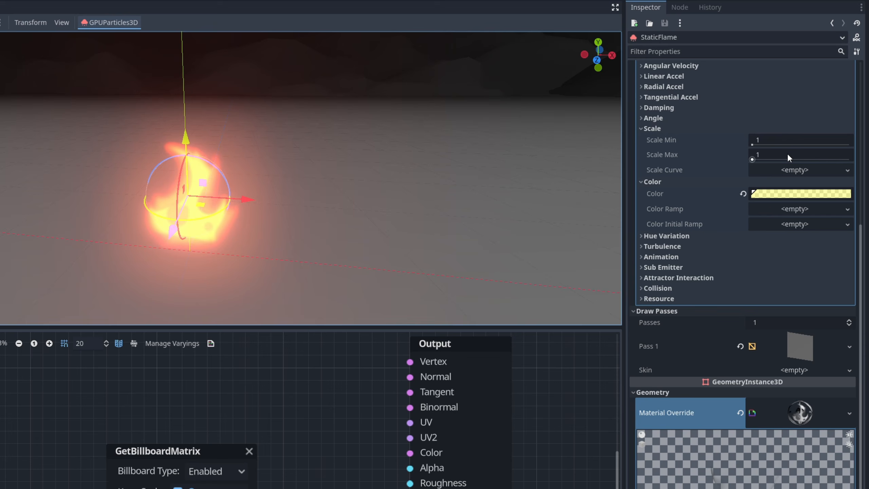
{"action": "left_click", "coordinate": [788, 154]}
{"action": "type", "text": "10"}
{"action": "key", "text": "Return"}
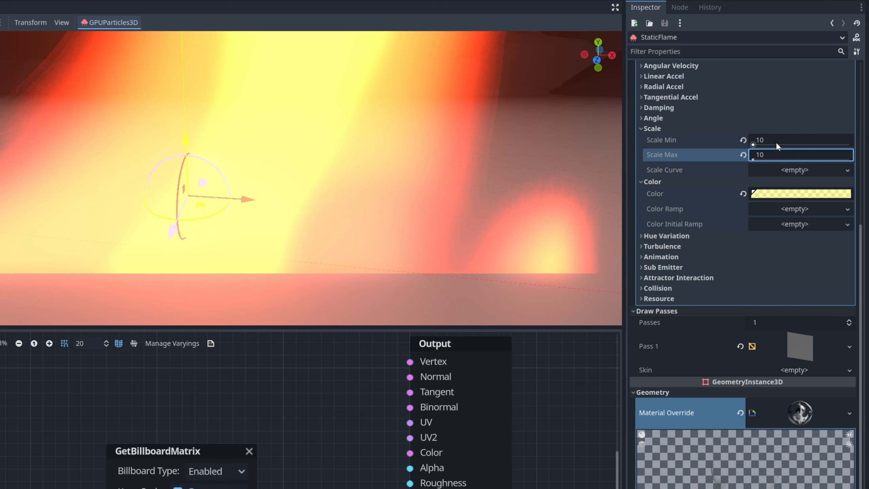
{"action": "left_click", "coordinate": [776, 142]}
{"action": "type", "text": "1"}
{"action": "left_click", "coordinate": [772, 152]}
{"action": "type", "text": "1"}
{"action": "key", "text": "Return"}
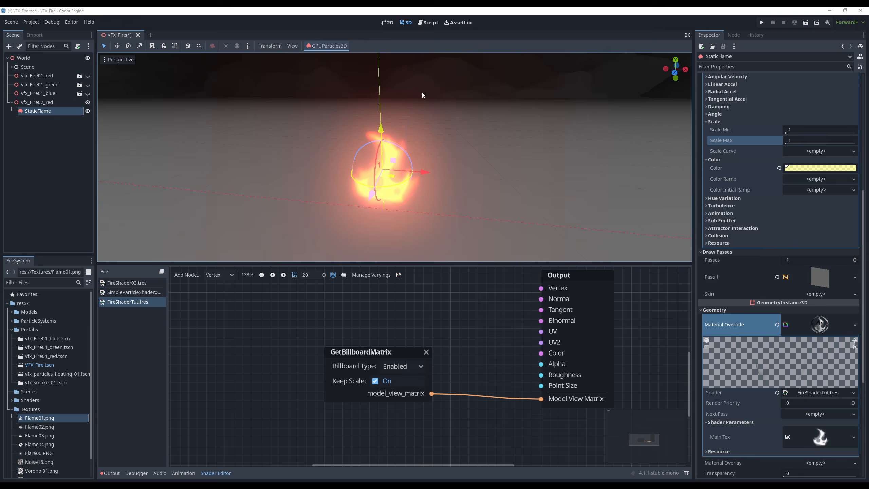
Return the shader graph to its Fragment function and enlarge the shader editor around the texture nodes.
{"action": "left_click", "coordinate": [228, 276]}
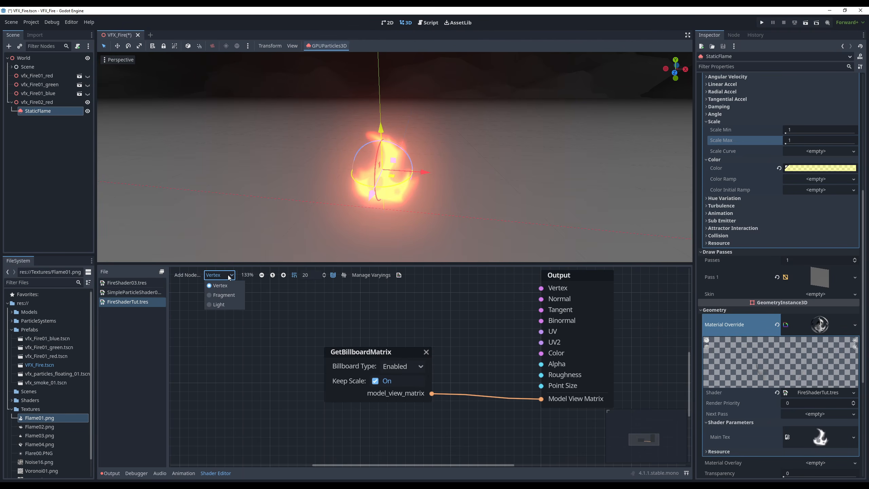
{"action": "left_click", "coordinate": [223, 296]}
{"action": "scroll", "coordinate": [308, 369], "scroll_direction": "down", "scroll_amount": 9}
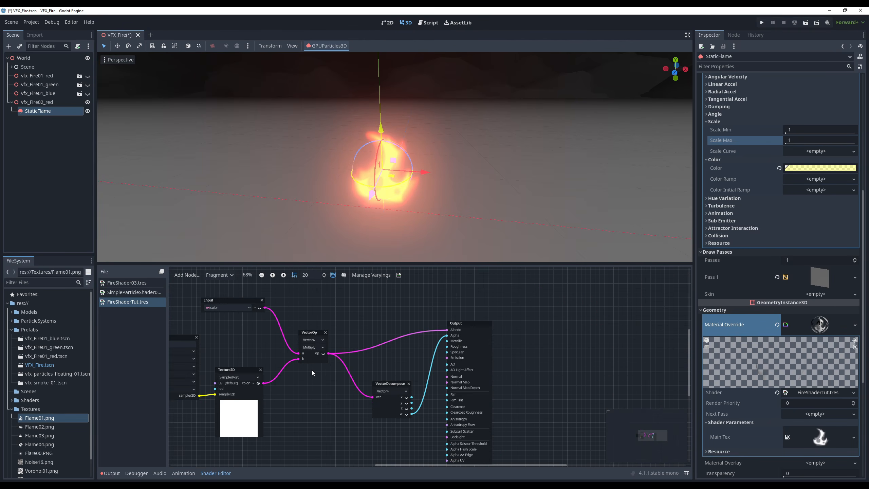
{"action": "middle_click_drag", "start_coordinate": [312, 369], "coordinate": [483, 365]}
{"action": "scroll", "coordinate": [430, 394], "scroll_direction": "up", "scroll_amount": 4}
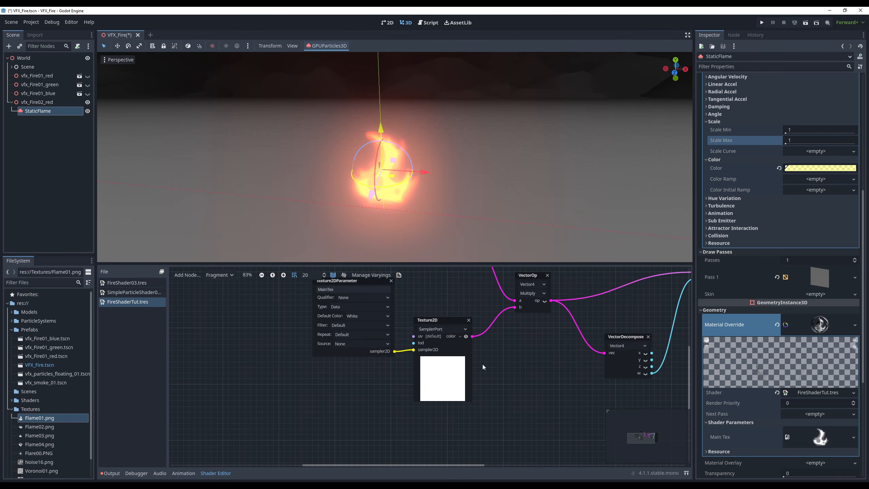
{"action": "left_click_drag", "start_coordinate": [449, 266], "coordinate": [445, 221]}
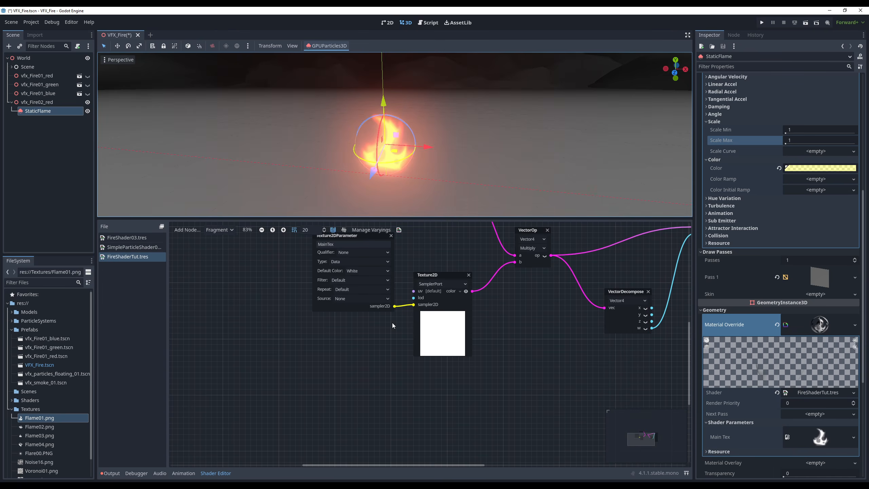
{"action": "middle_click_drag", "start_coordinate": [374, 378], "coordinate": [374, 398]}
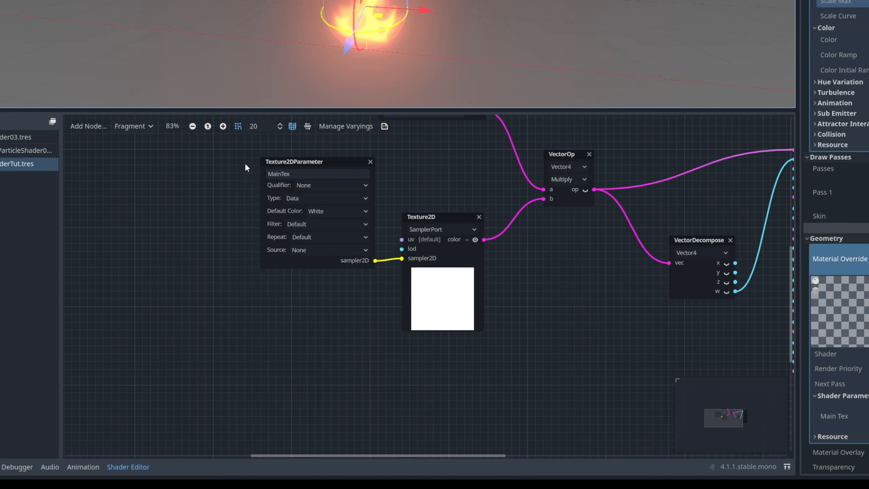
Duplicate the MainTex Texture2DParameter and its Texture2D node below the originals, and rename the copied parameter DissolveTexture.
{"action": "left_click_drag", "start_coordinate": [198, 160], "coordinate": [447, 280]}
{"action": "scroll", "coordinate": [364, 240], "scroll_direction": "down", "scroll_amount": 4}
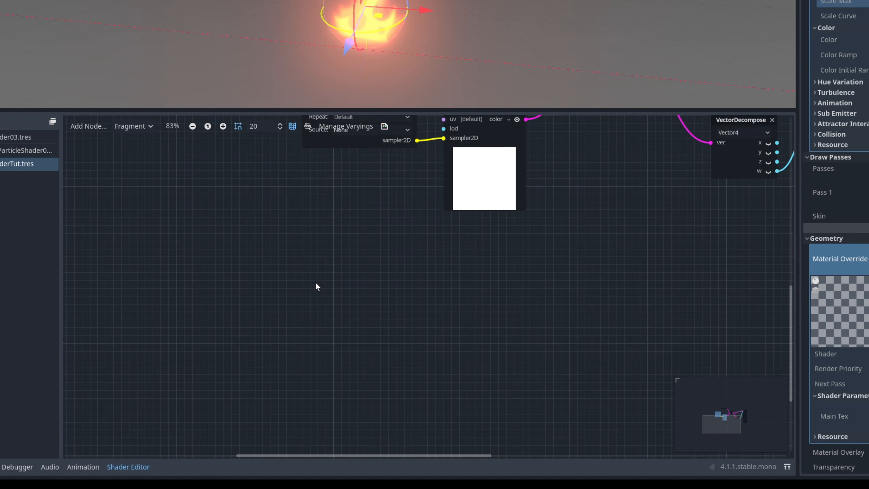
{"action": "key", "text": "ctrl+v"}
{"action": "scroll", "coordinate": [321, 271], "scroll_direction": "up", "scroll_amount": 1, "text": "ctrl"}
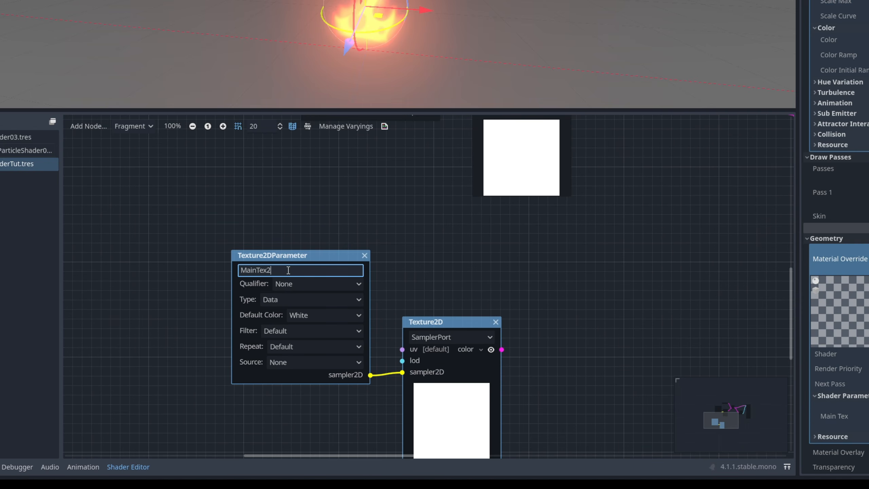
{"action": "double_click", "coordinate": [296, 266]}
{"action": "type", "text": "DissolveTexture"}
{"action": "key", "text": "Return"}
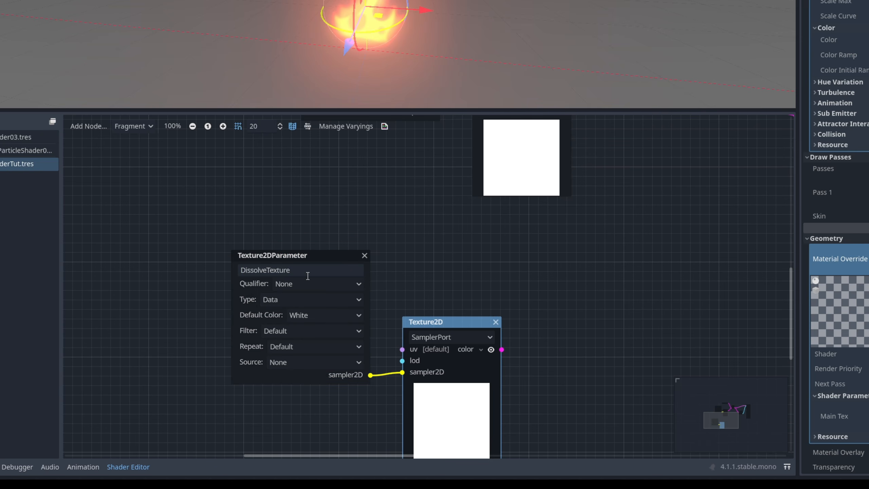
{"action": "scroll", "coordinate": [375, 275], "scroll_direction": "down", "scroll_amount": 3}
{"action": "scroll", "coordinate": [375, 274], "scroll_direction": "right", "scroll_amount": 5}
{"action": "scroll", "coordinate": [419, 279], "scroll_direction": "up", "scroll_amount": 2}
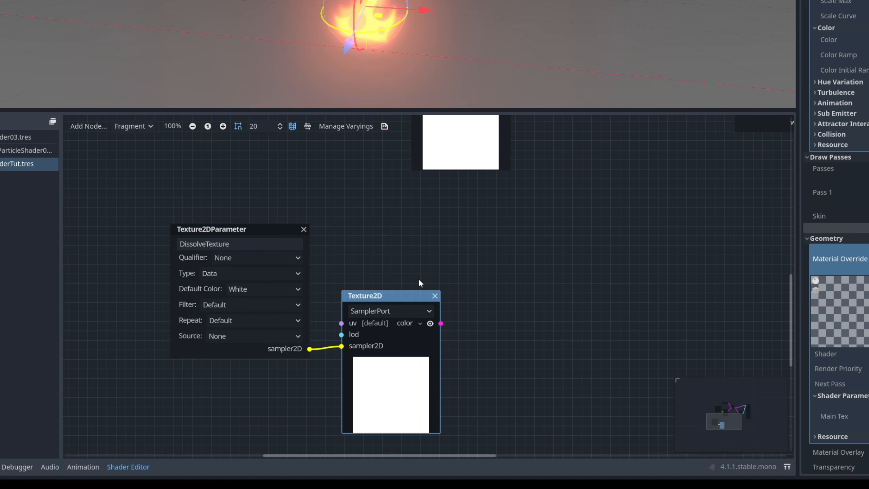
Multiply the MainTex and DissolveTexture colors in a new Vector4 Multiply node and feed the result into input b of the existing color multiply.
{"action": "middle_click_drag", "start_coordinate": [410, 283], "coordinate": [365, 373]}
{"action": "scroll", "coordinate": [438, 166], "scroll_direction": "down", "scroll_amount": 1}
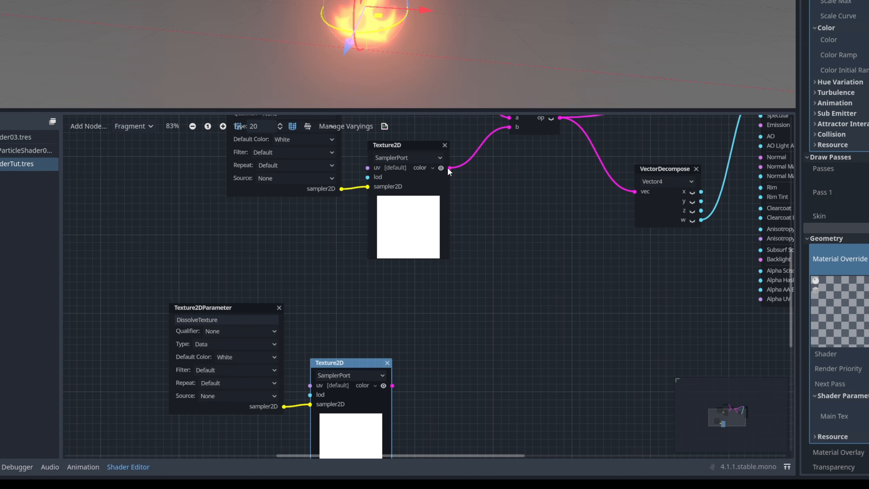
{"action": "left_click_drag", "start_coordinate": [449, 167], "coordinate": [470, 295]}
{"action": "type", "text": "mu"}
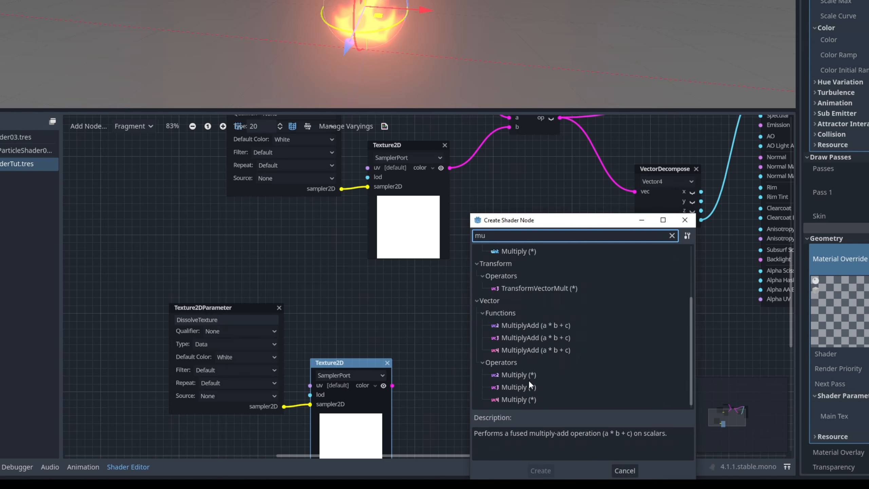
{"action": "double_click", "coordinate": [529, 399]}
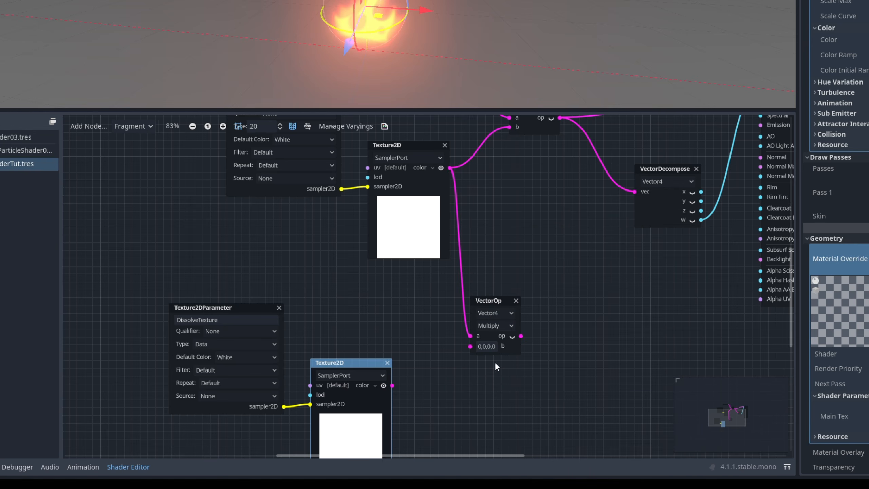
{"action": "left_click_drag", "start_coordinate": [392, 386], "coordinate": [510, 127]}
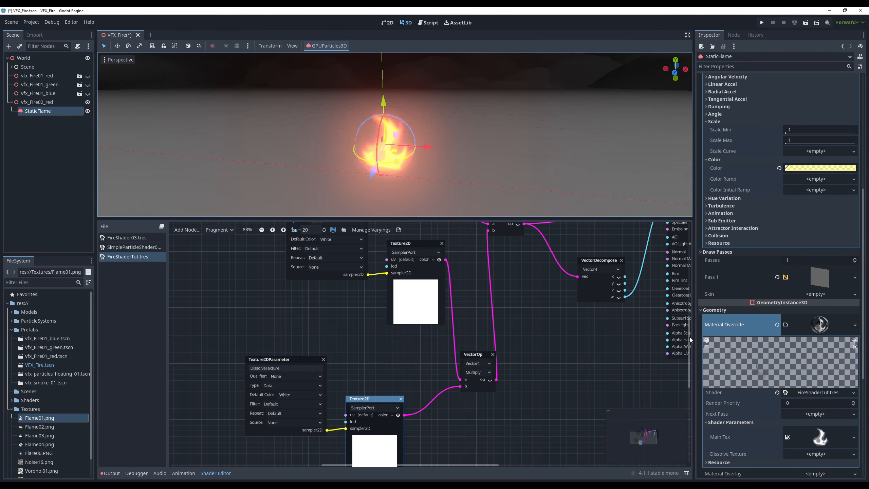
Assign Voronoi01.png as the flame material's Dissolve Texture and inspect the flame up close in the viewport.
{"action": "scroll", "coordinate": [802, 451], "scroll_direction": "down", "scroll_amount": 3}
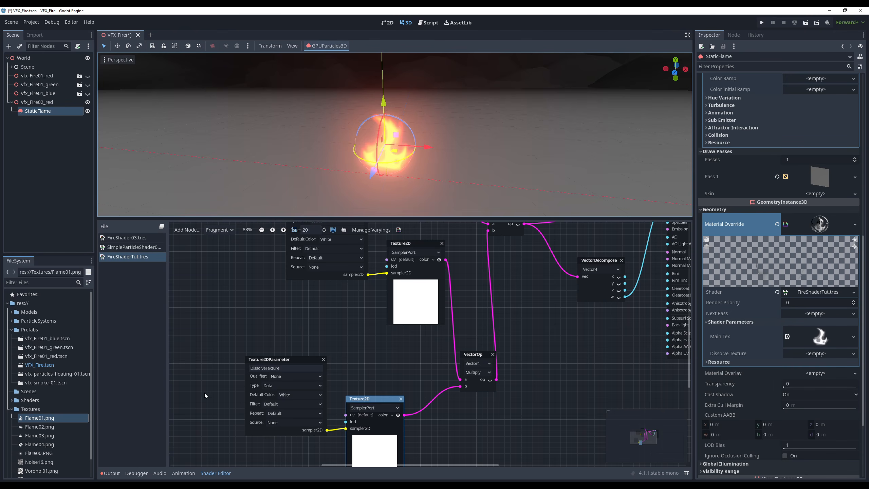
{"action": "left_click_drag", "start_coordinate": [43, 472], "coordinate": [809, 357]}
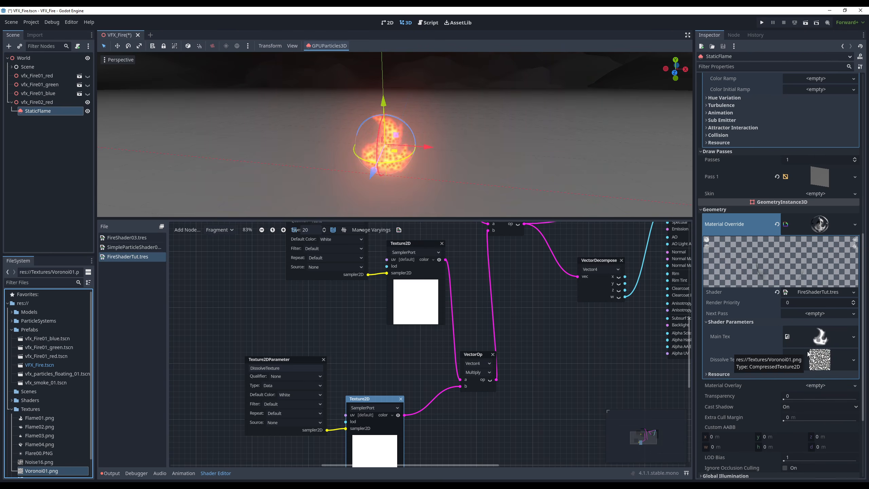
{"action": "scroll", "coordinate": [405, 155], "scroll_direction": "up", "scroll_amount": 1}
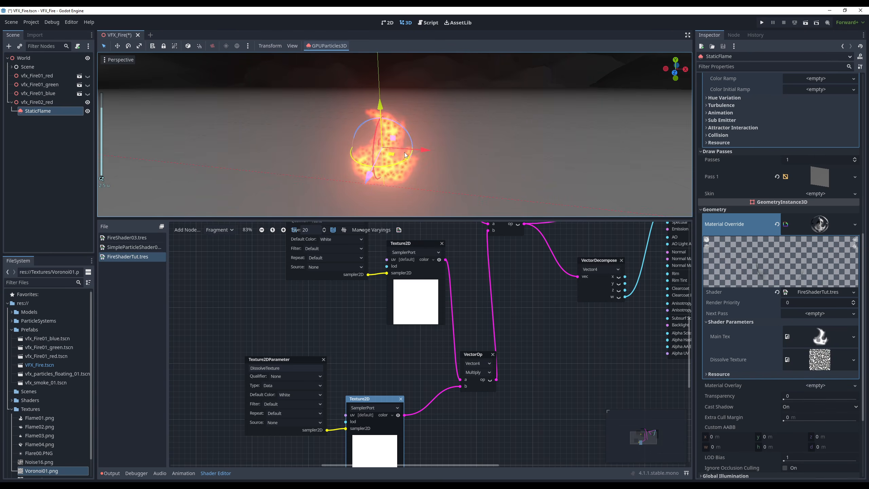
{"action": "scroll", "coordinate": [405, 155], "scroll_direction": "up", "scroll_amount": 1}
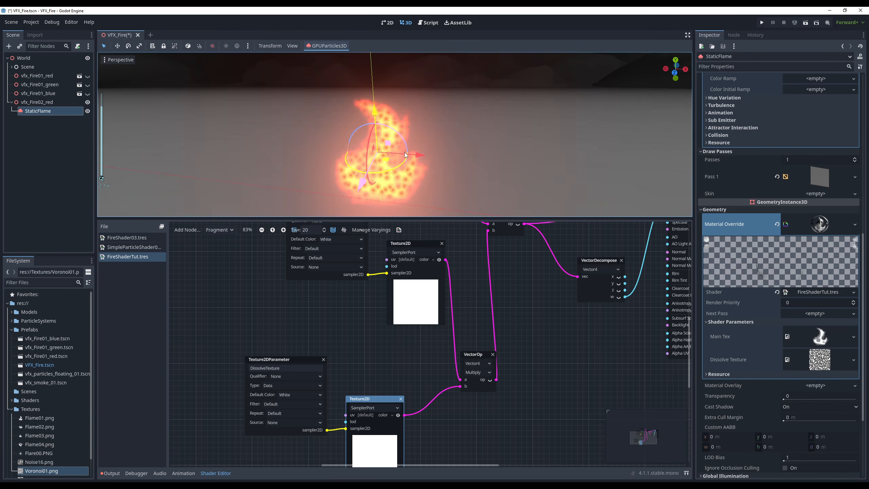
{"action": "scroll", "coordinate": [405, 154], "scroll_direction": "up", "scroll_amount": 4}
{"action": "scroll", "coordinate": [406, 154], "scroll_direction": "down", "scroll_amount": 4}
Shift the MainTex nodes away from the texture multiply and add a Vector4Scalar Mix node in the freed space.
{"action": "middle_click_drag", "start_coordinate": [405, 294], "coordinate": [409, 322]}
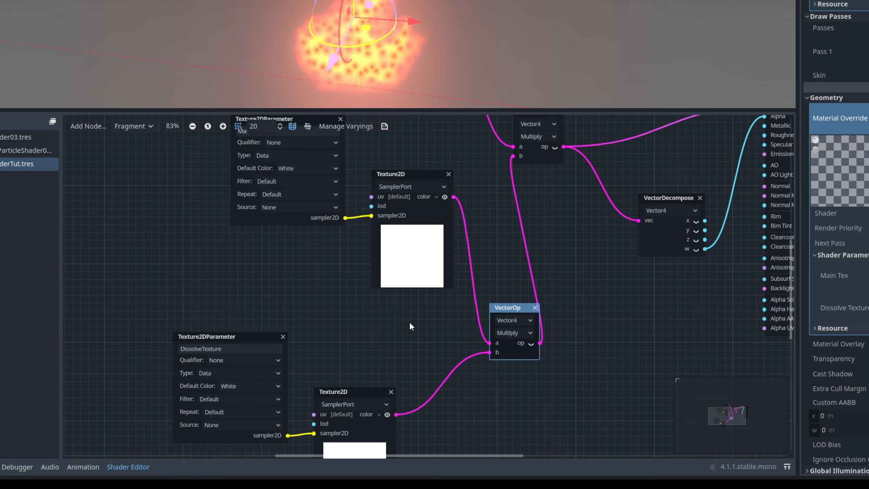
{"action": "left_click_drag", "start_coordinate": [421, 319], "coordinate": [329, 185]}
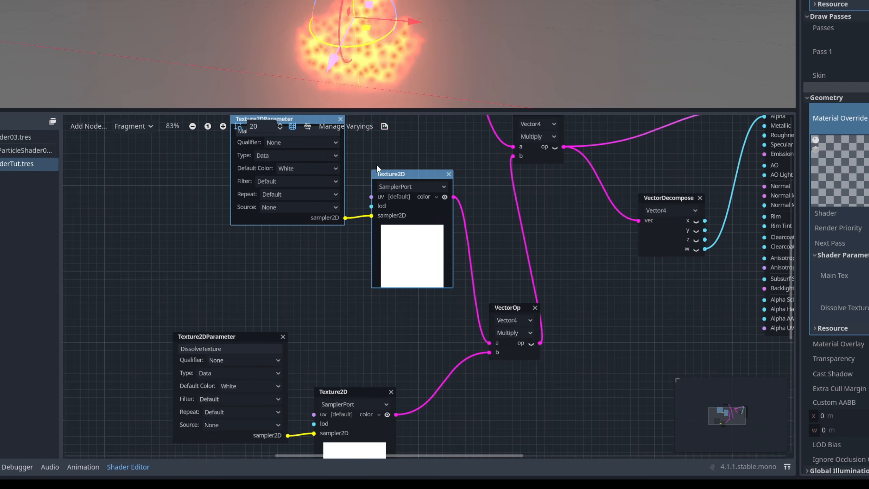
{"action": "left_click_drag", "start_coordinate": [377, 168], "coordinate": [250, 159]}
{"action": "right_click", "coordinate": [432, 230]}
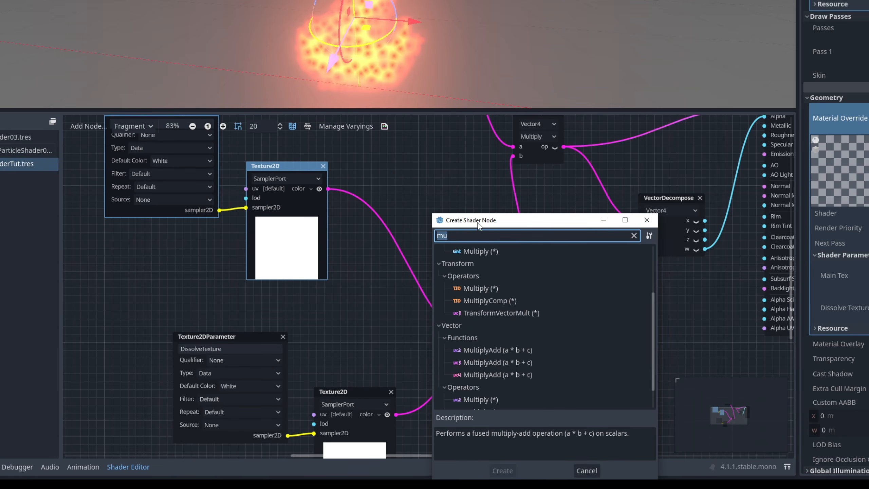
{"action": "type", "text": "lerp"}
{"action": "key", "text": "BackSpace"}
{"action": "key", "text": "BackSpace"}
{"action": "key", "text": "BackSpace"}
{"action": "key", "text": "BackSpace"}
{"action": "type", "text": "mix"}
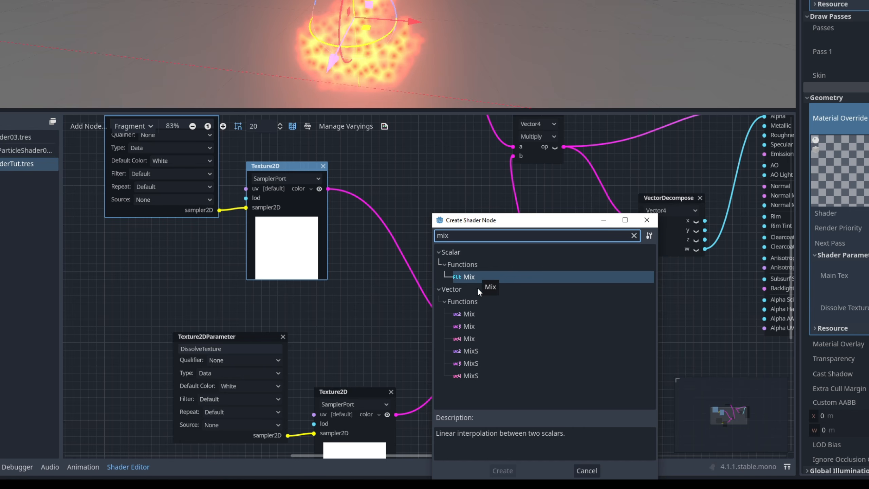
{"action": "left_click", "coordinate": [474, 375]}
{"action": "double_click", "coordinate": [474, 374]}
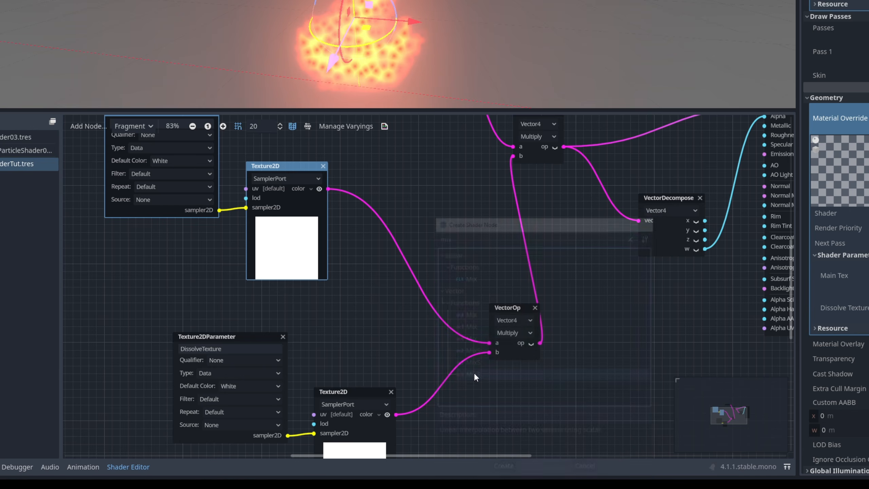
{"action": "left_click", "coordinate": [461, 219]}
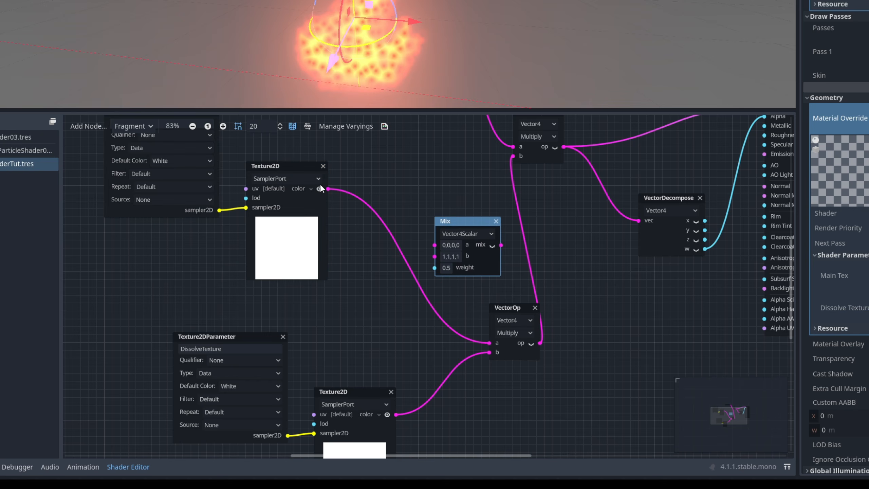
Wire the MainTex color to Mix a, the texture multiply to b and the output to the color multiply's b, spacing out the nodes.
{"action": "left_click_drag", "start_coordinate": [353, 193], "coordinate": [435, 244]}
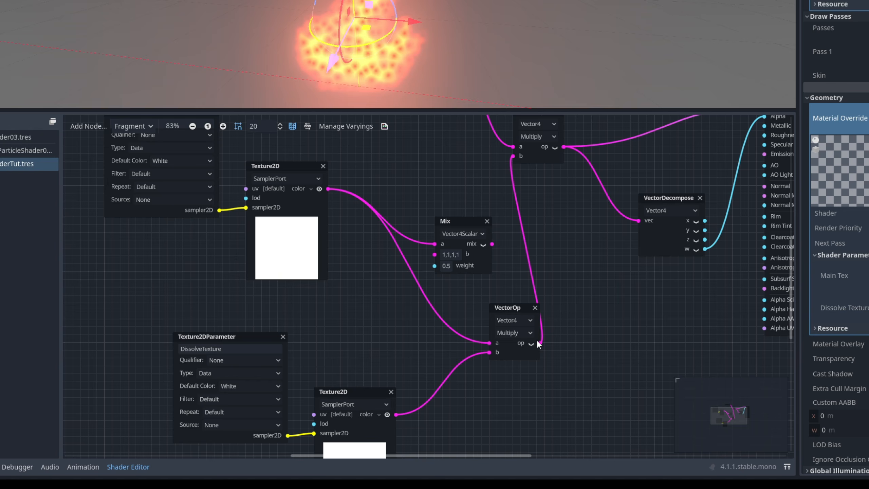
{"action": "left_click_drag", "start_coordinate": [539, 343], "coordinate": [436, 254]}
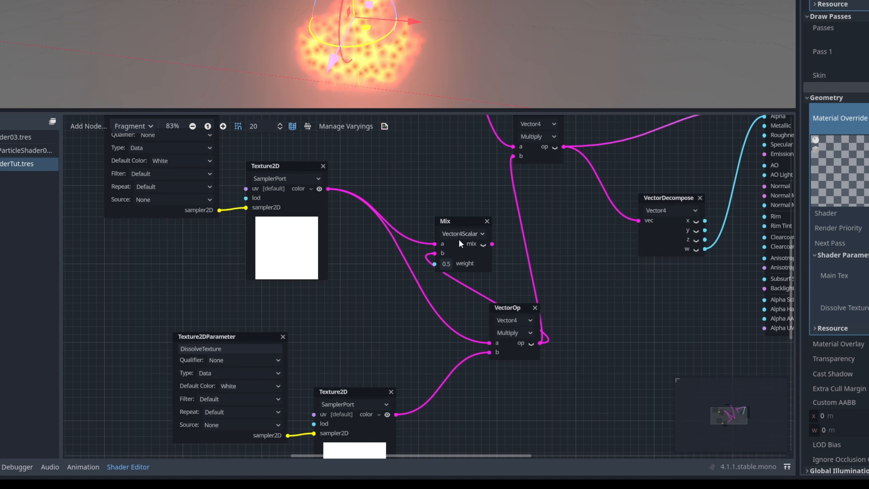
{"action": "left_click_drag", "start_coordinate": [493, 245], "coordinate": [511, 158]}
{"action": "left_click_drag", "start_coordinate": [517, 309], "coordinate": [438, 310]}
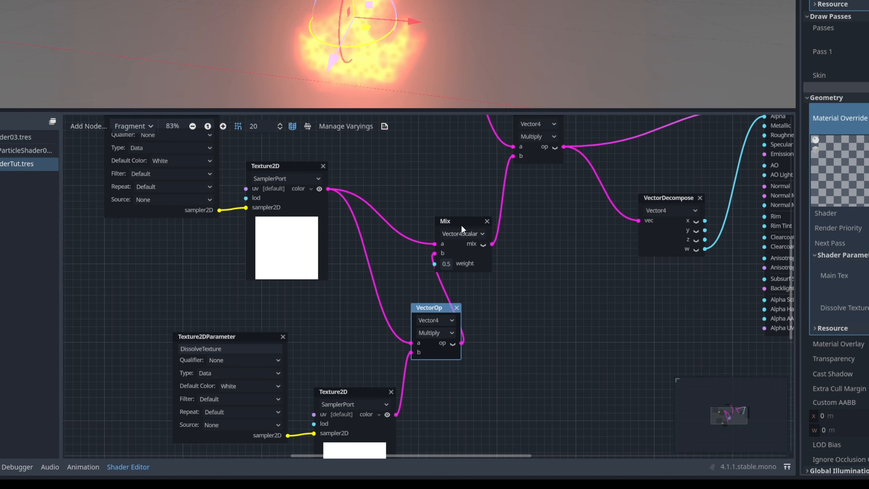
{"action": "left_click_drag", "start_coordinate": [461, 224], "coordinate": [489, 222]}
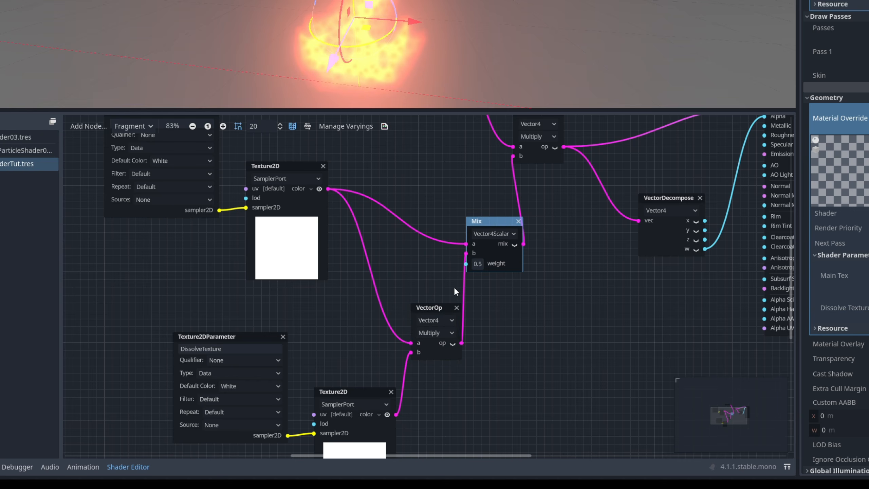
{"action": "left_click_drag", "start_coordinate": [438, 308], "coordinate": [438, 292]}
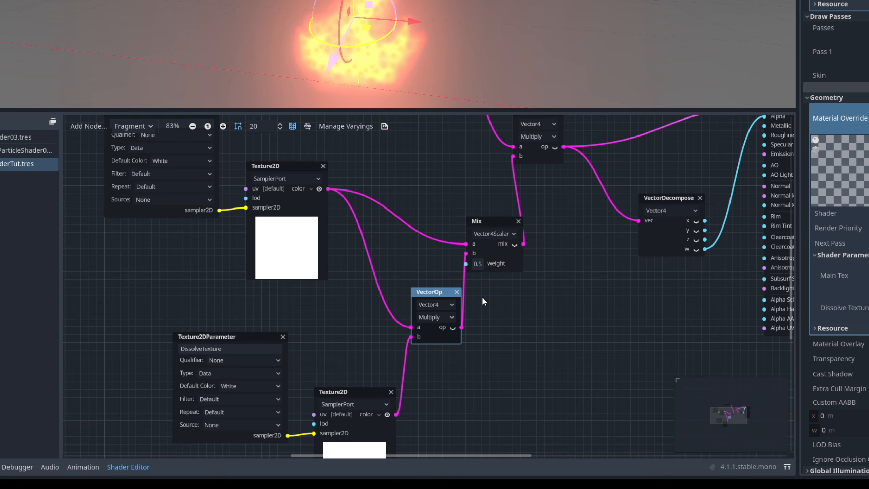
Add a FloatParameter node near the Mix node and name it DissolveAmount.
{"action": "middle_click_drag", "start_coordinate": [477, 311], "coordinate": [520, 268]}
{"action": "right_click", "coordinate": [528, 302]}
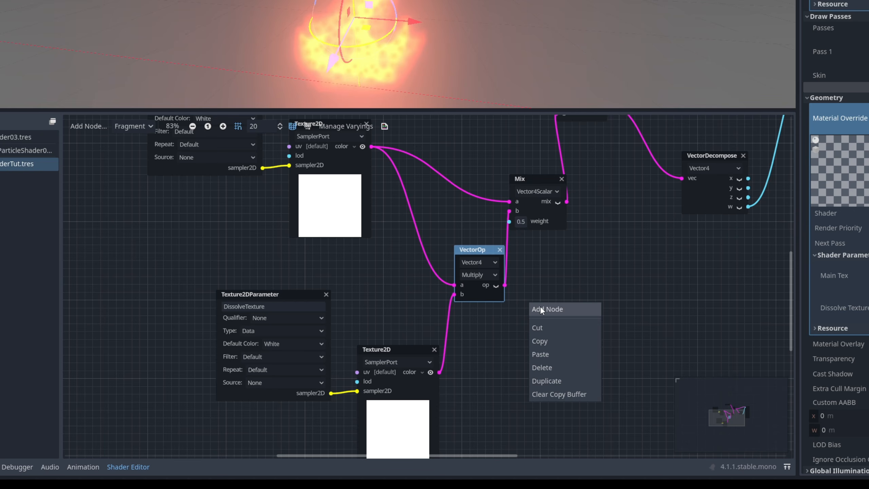
{"action": "left_click", "coordinate": [541, 306]}
{"action": "type", "text": "float"}
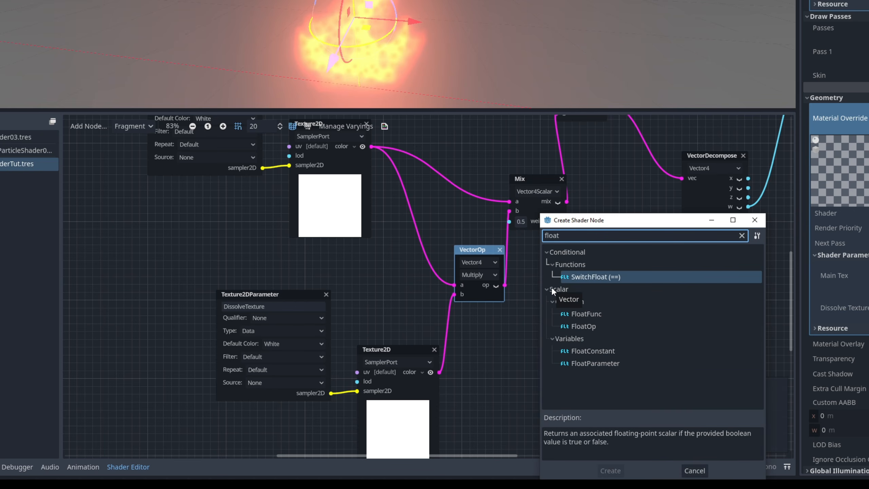
{"action": "left_click", "coordinate": [585, 363]}
{"action": "double_click", "coordinate": [597, 362]}
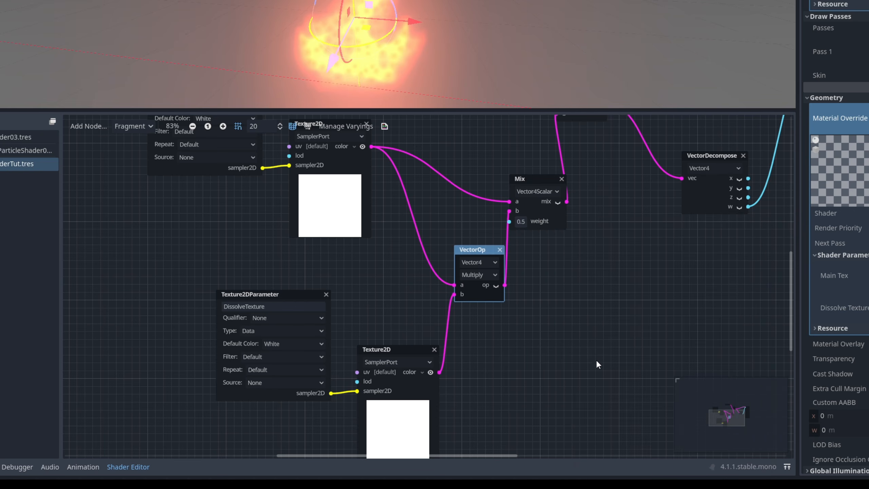
{"action": "scroll", "coordinate": [585, 330], "scroll_direction": "up", "scroll_amount": 1}
{"action": "left_click", "coordinate": [599, 324]}
{"action": "double_click", "coordinate": [599, 324]}
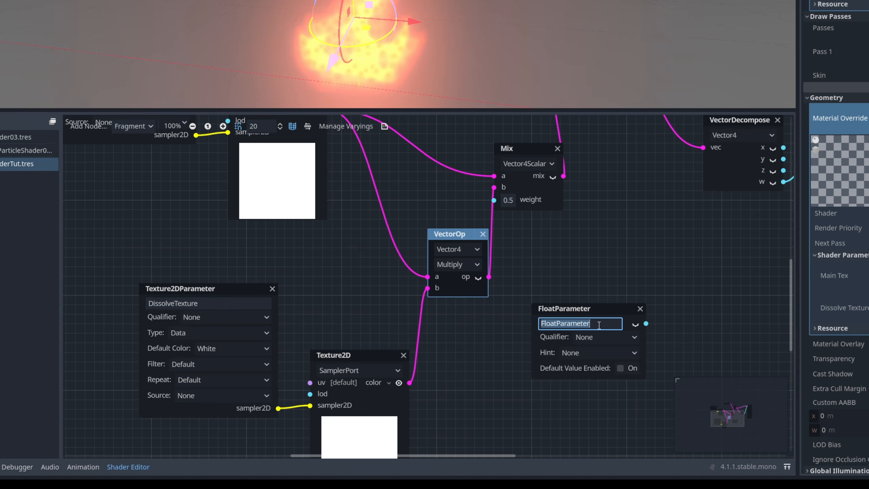
{"action": "type", "text": "DissolveAmount"}
{"action": "key", "text": "Return"}
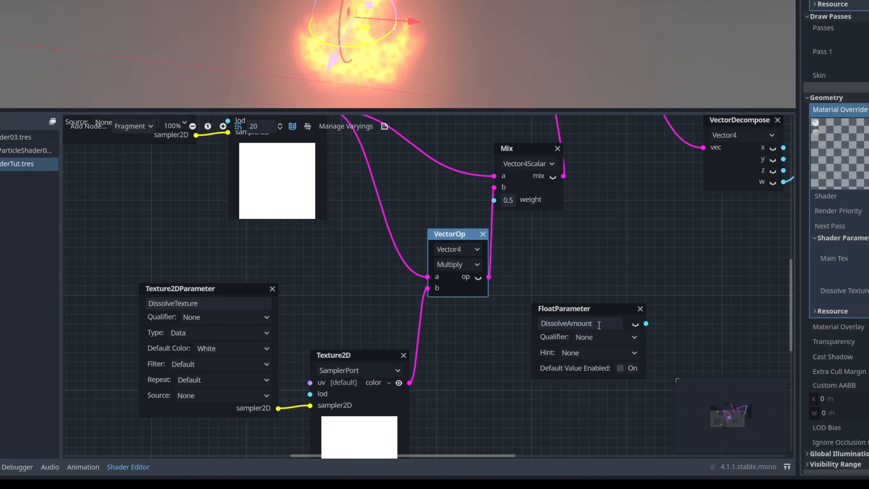
Enable DissolveAmount's default value, set its hint to Range with Min 0 and Max 1, and connect it to the Mix weight.
{"action": "left_click", "coordinate": [621, 368]}
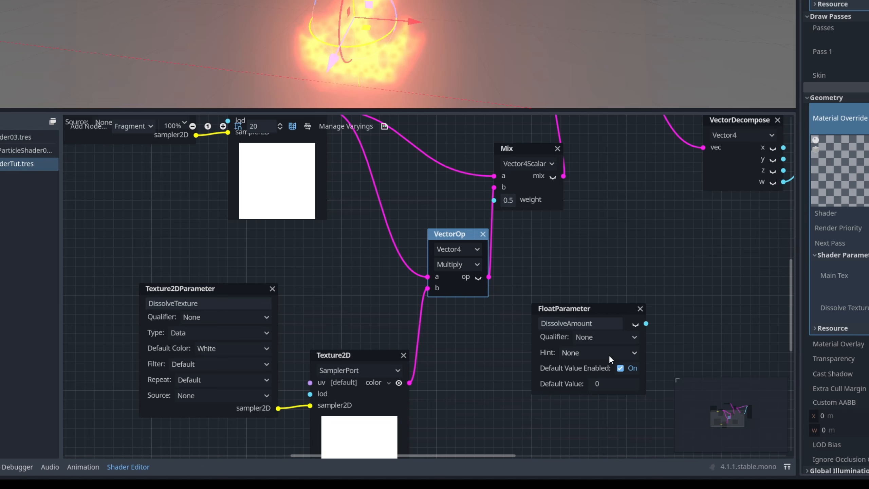
{"action": "left_click_drag", "start_coordinate": [595, 309], "coordinate": [568, 253]}
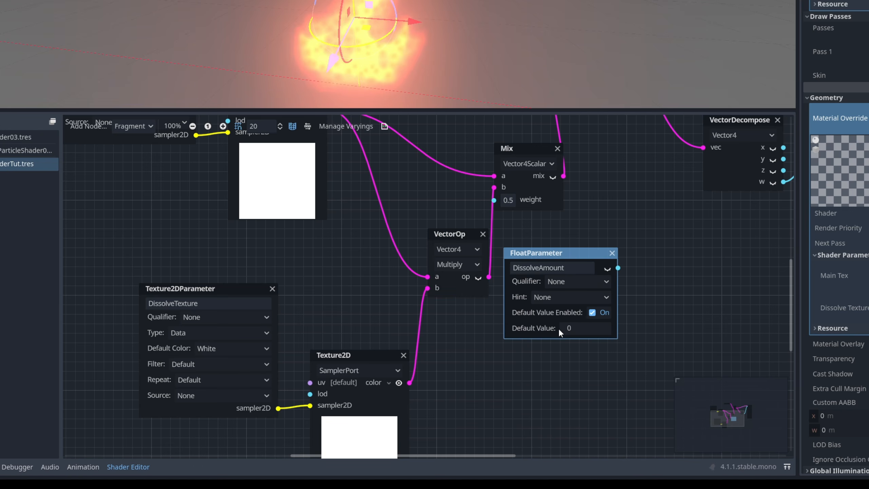
{"action": "left_click", "coordinate": [551, 297]}
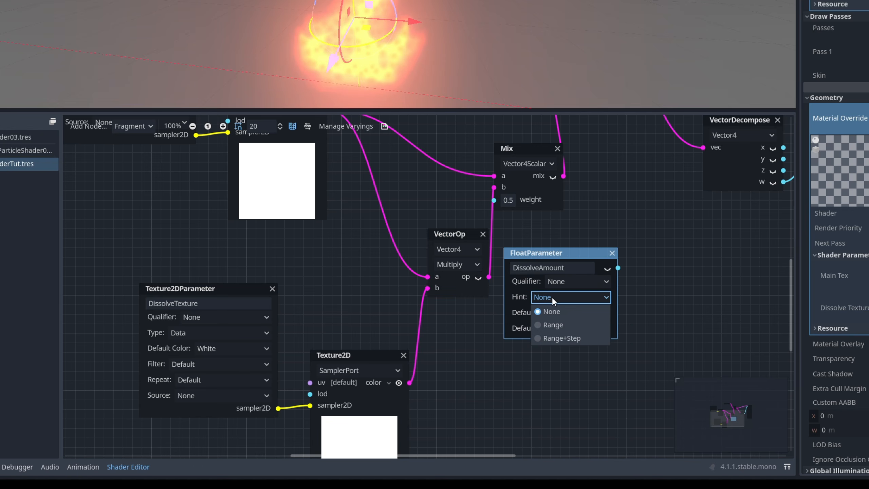
{"action": "left_click", "coordinate": [561, 326]}
{"action": "left_click", "coordinate": [598, 313]}
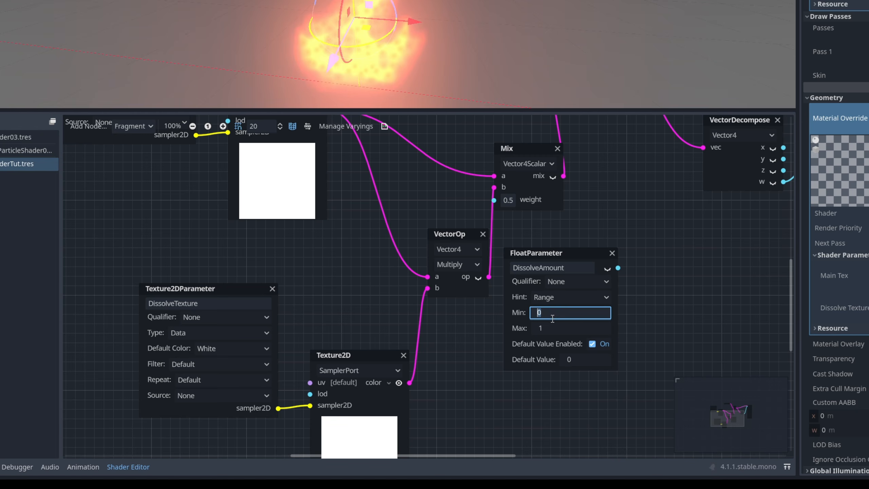
{"action": "key", "text": "Tab"}
{"action": "left_click_drag", "start_coordinate": [619, 269], "coordinate": [495, 201]}
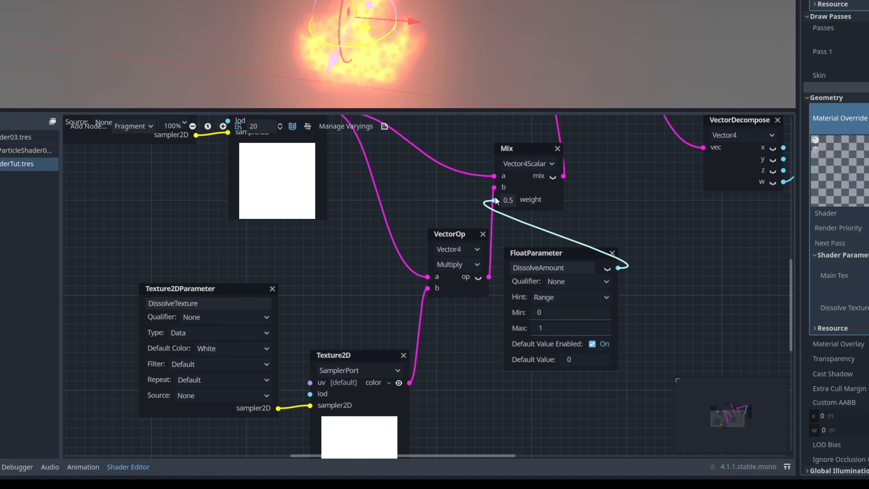
Tidy the graph by moving the texture nodes, their multiply node and the DissolveAmount parameter clear of the Mix node.
{"action": "left_click_drag", "start_coordinate": [542, 252], "coordinate": [519, 243]}
{"action": "scroll", "coordinate": [487, 261], "scroll_direction": "down", "scroll_amount": 3}
{"action": "scroll", "coordinate": [519, 244], "scroll_direction": "up", "scroll_amount": 3}
{"action": "left_click_drag", "start_coordinate": [464, 379], "coordinate": [153, 167]}
{"action": "left_click_drag", "start_coordinate": [452, 284], "coordinate": [381, 261]}
{"action": "left_click_drag", "start_coordinate": [495, 332], "coordinate": [430, 298]}
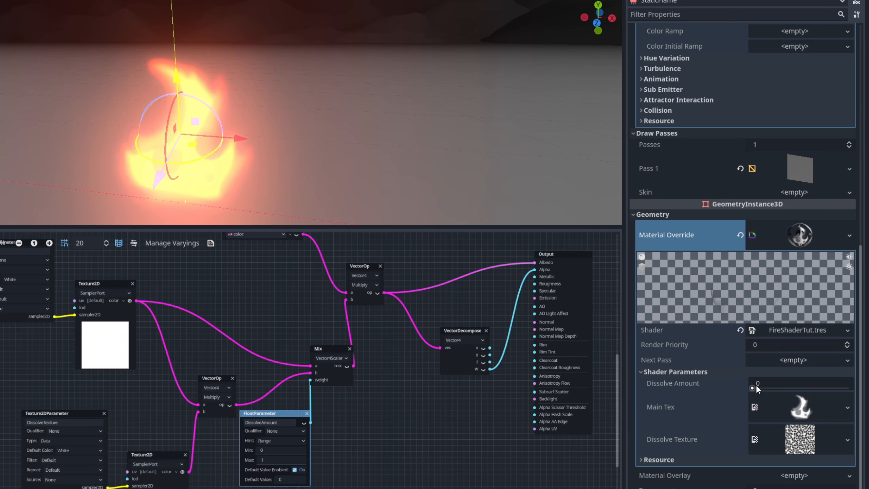
Set the material's Dissolve Amount to 0.67 and check the dissolve pattern on the flame.
{"action": "left_click_drag", "start_coordinate": [757, 386], "coordinate": [823, 386]}
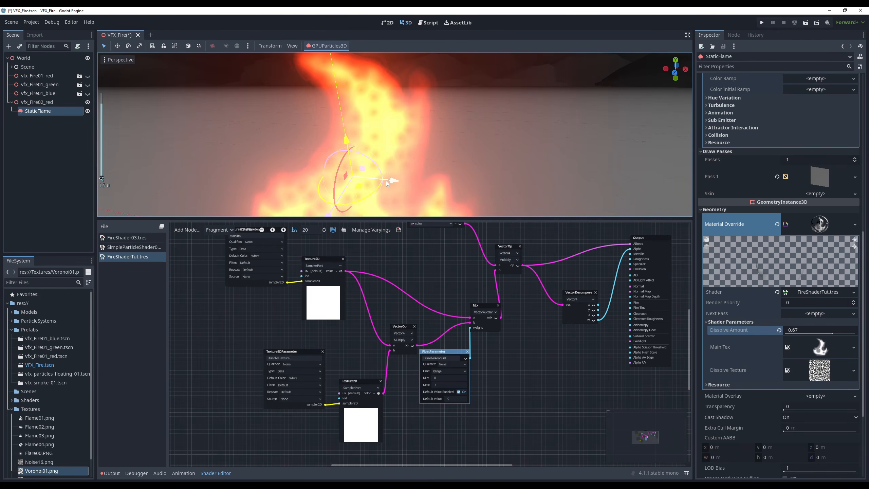
{"action": "scroll", "coordinate": [386, 181], "scroll_direction": "down", "scroll_amount": 3}
{"action": "middle_click_drag", "start_coordinate": [386, 181], "coordinate": [349, 195]}
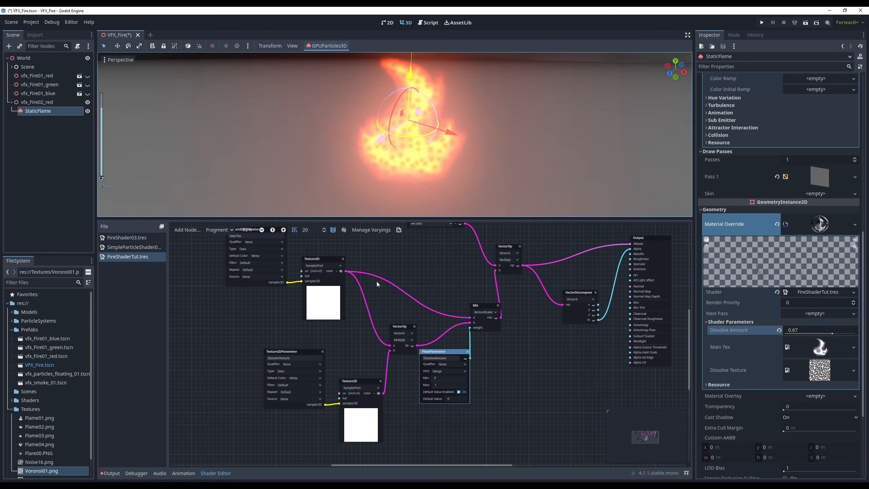
Move the DissolveTexture parameter node down below its Texture2D node's uv input to clear space in front of it.
{"action": "middle_click_drag", "start_coordinate": [339, 333], "coordinate": [376, 326]}
{"action": "scroll", "coordinate": [383, 346], "scroll_direction": "up", "scroll_amount": 5}
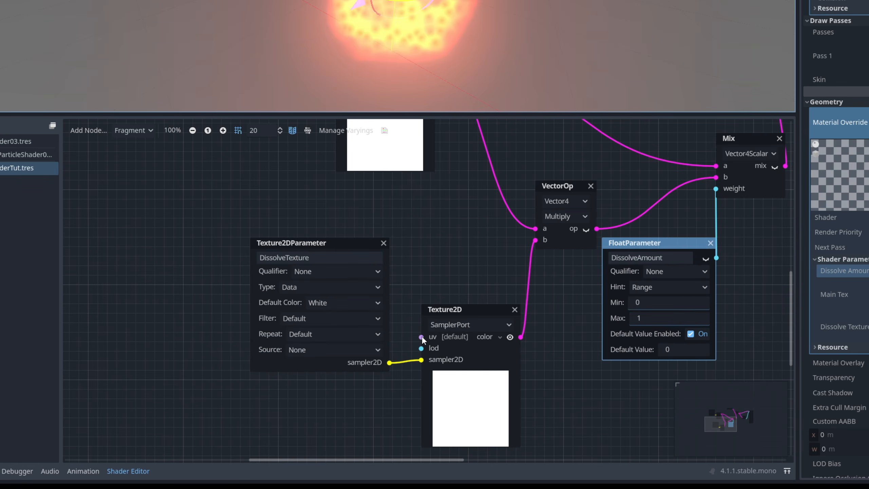
{"action": "middle_click_drag", "start_coordinate": [419, 305], "coordinate": [436, 218]}
{"action": "left_click_drag", "start_coordinate": [371, 154], "coordinate": [380, 289]}
{"action": "middle_click_drag", "start_coordinate": [434, 252], "coordinate": [427, 291]}
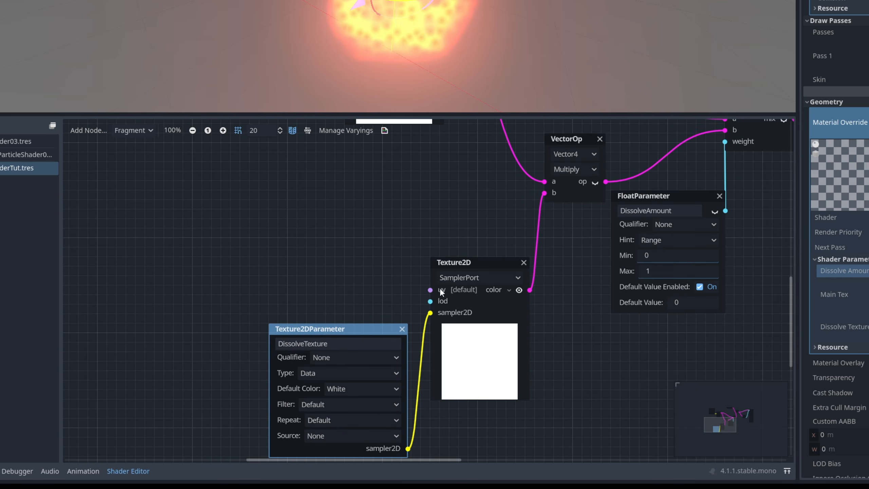
{"action": "middle_click_drag", "start_coordinate": [378, 250], "coordinate": [413, 263]}
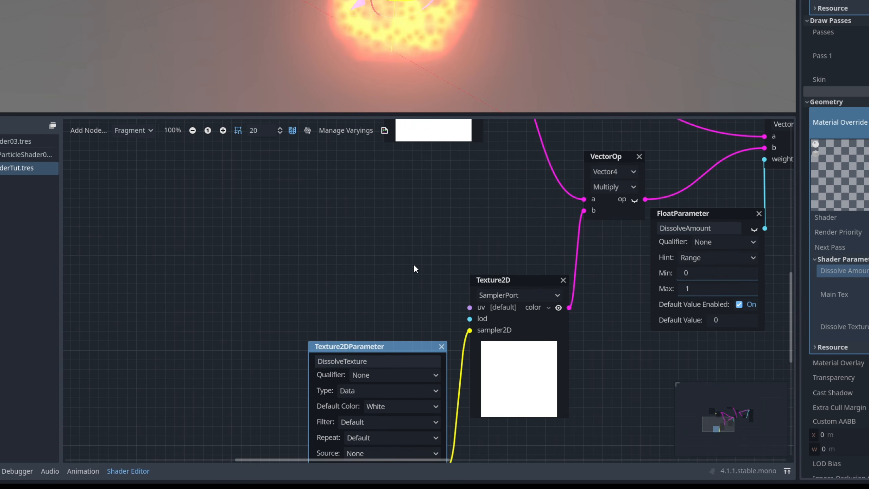
Add a UVPanning node to the shader graph near the dissolve texture nodes.
{"action": "right_click", "coordinate": [375, 258]}
{"action": "left_click", "coordinate": [392, 263]}
{"action": "type", "text": "uv"}
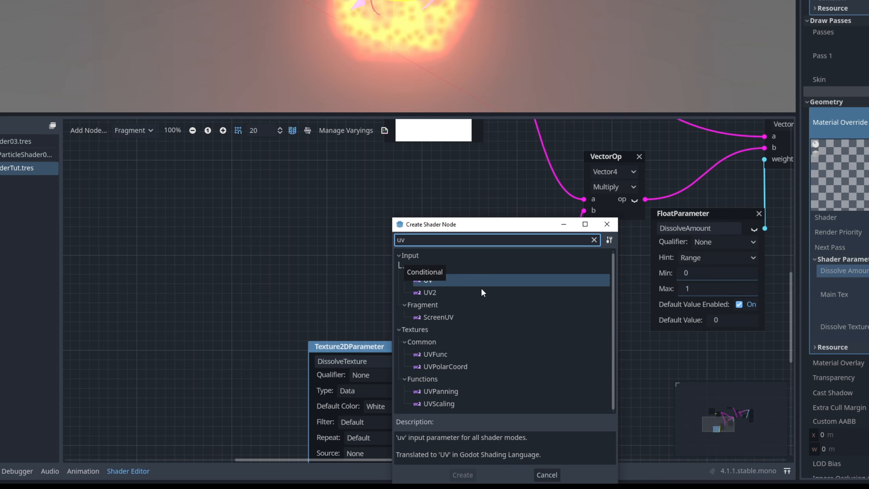
{"action": "left_click", "coordinate": [447, 392]}
{"action": "left_click", "coordinate": [446, 404]}
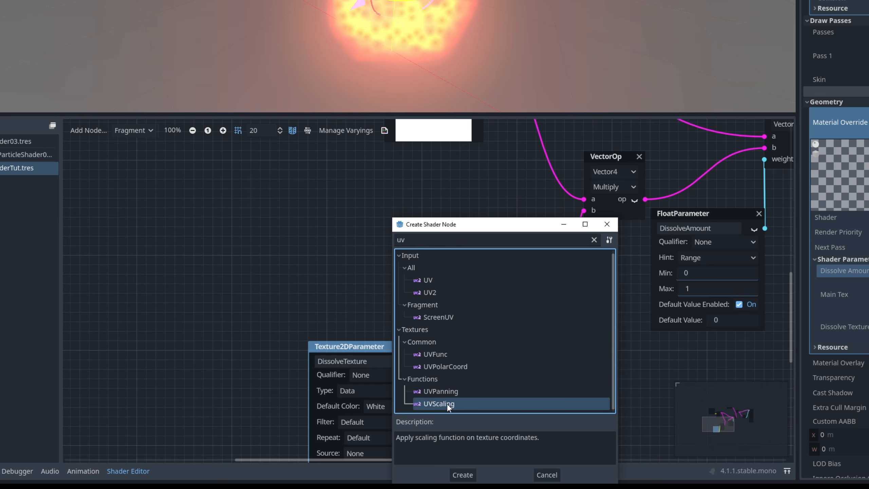
{"action": "left_click", "coordinate": [447, 392]}
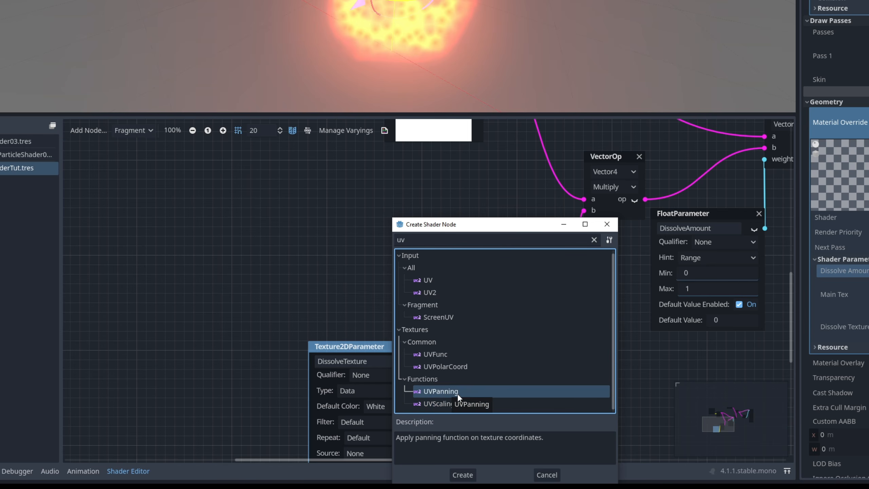
{"action": "double_click", "coordinate": [457, 392]}
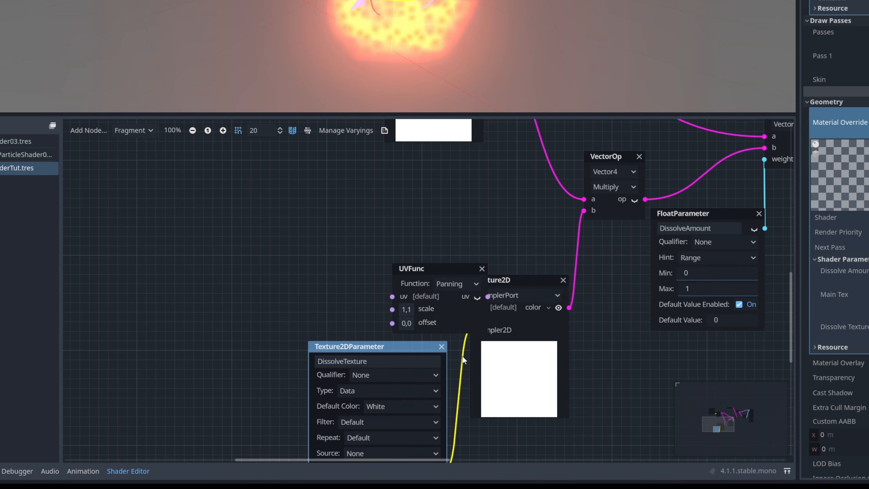
Place the UVFunc node above DissolveTexture and connect its uv output to the dissolve Texture2D node's uv input.
{"action": "left_click_drag", "start_coordinate": [450, 270], "coordinate": [372, 207]}
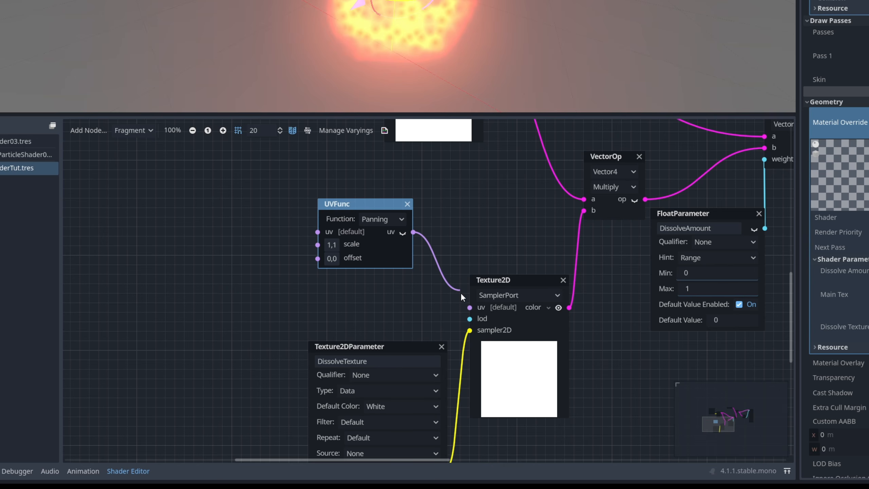
{"action": "left_click_drag", "start_coordinate": [461, 295], "coordinate": [468, 309]}
{"action": "left_click", "coordinate": [332, 258]}
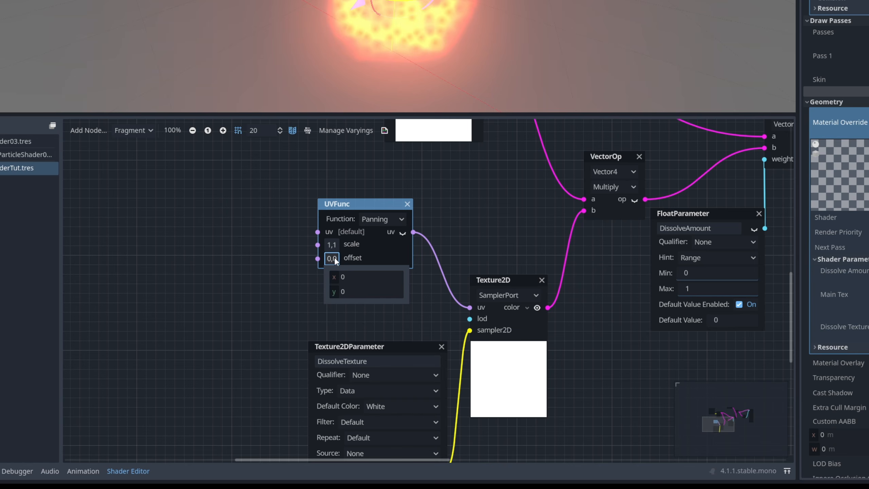
{"action": "left_click", "coordinate": [353, 292]}
{"action": "left_click", "coordinate": [305, 293]}
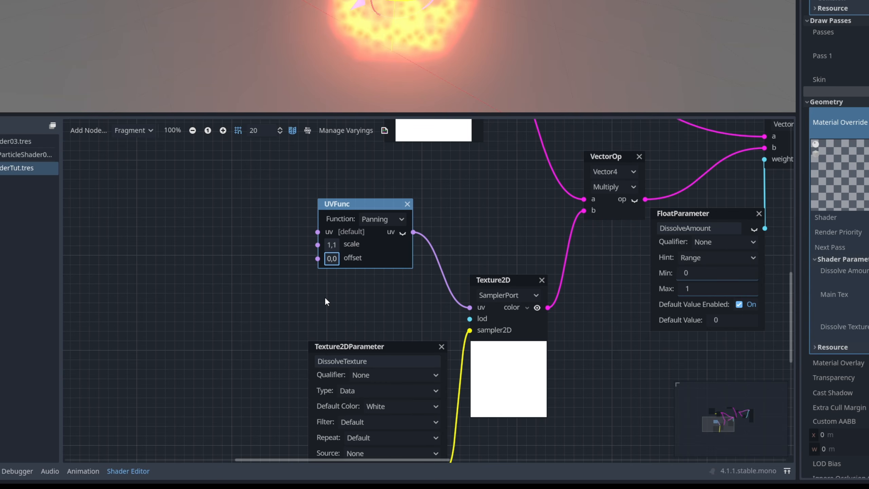
Add a Vector2Parameter node in the free space before the UVFunc node.
{"action": "middle_click_drag", "start_coordinate": [320, 279], "coordinate": [438, 299]}
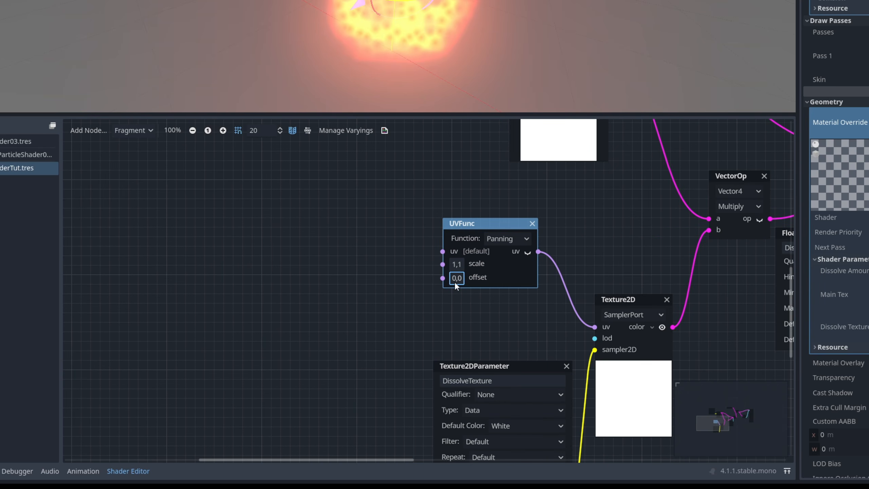
{"action": "middle_click_drag", "start_coordinate": [348, 285], "coordinate": [390, 285]}
{"action": "right_click", "coordinate": [324, 288]}
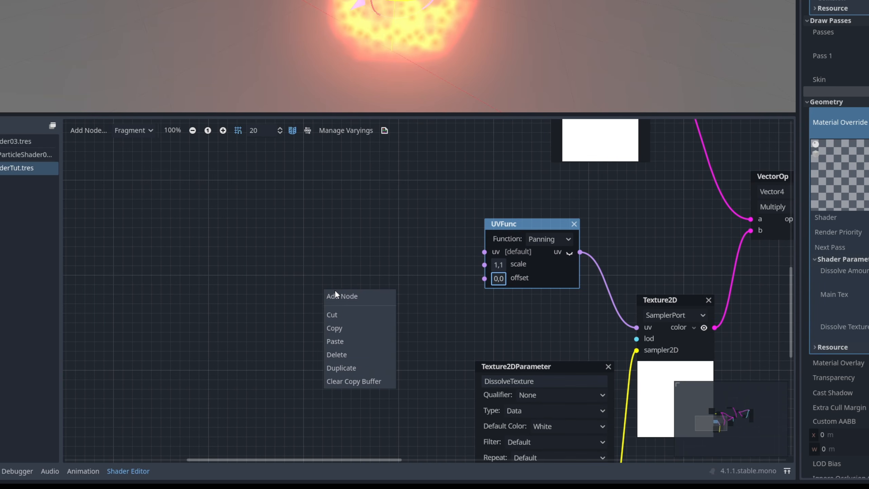
{"action": "left_click", "coordinate": [336, 295]}
{"action": "type", "text": "ve"}
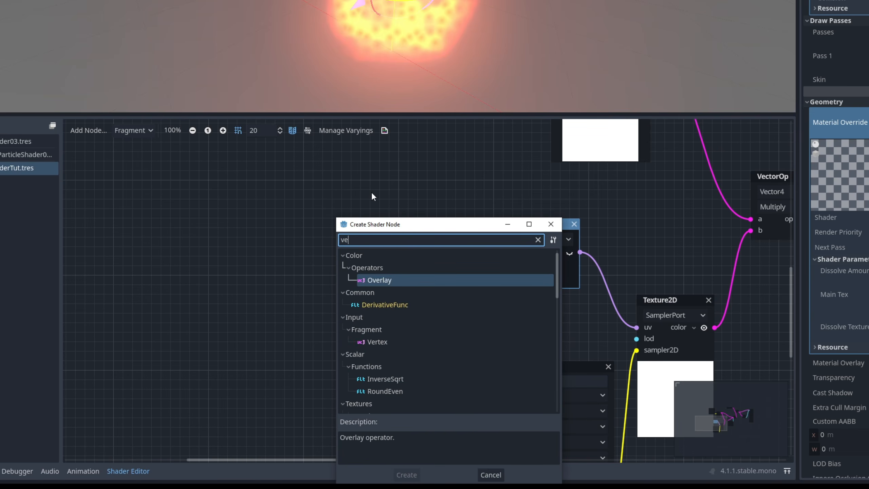
{"action": "type", "text": "ctor2"}
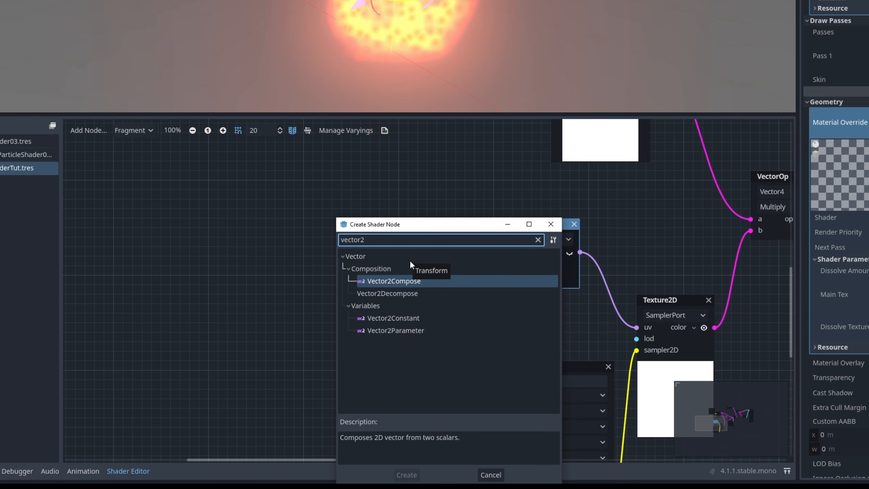
{"action": "double_click", "coordinate": [409, 331]}
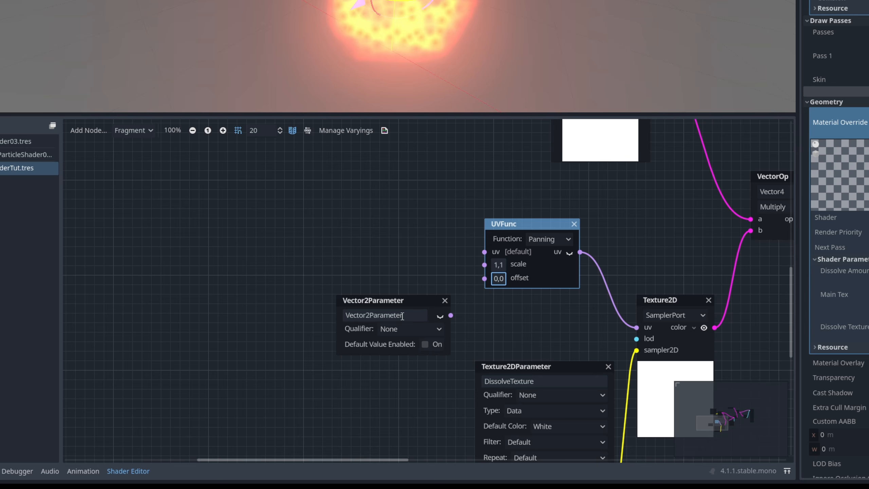
Name the new Vector2Parameter DissolveSpeed.
{"action": "left_click", "coordinate": [402, 315]}
{"action": "double_click", "coordinate": [403, 316]}
{"action": "type", "text": "Dissolve"}
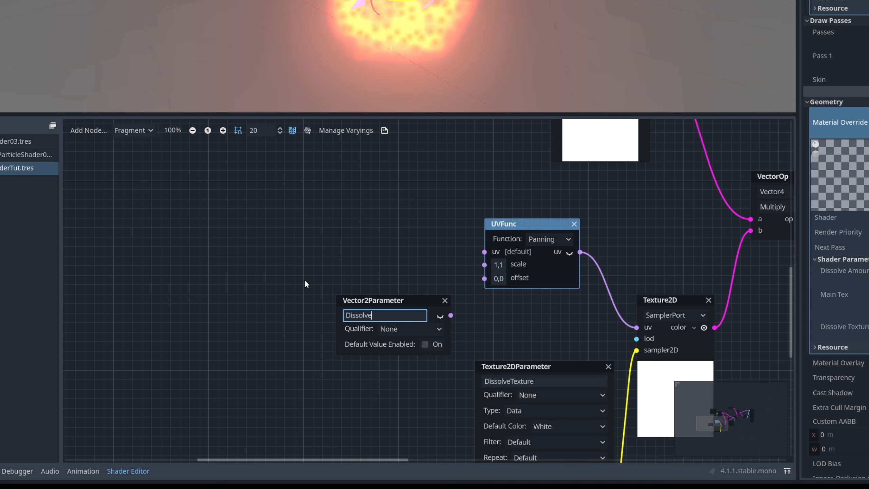
{"action": "type", "text": "Speed"}
{"action": "key", "text": "Return"}
Enable DissolveSpeed's default value and connect its output to the UVFunc node's offset input.
{"action": "right_click", "coordinate": [392, 278]}
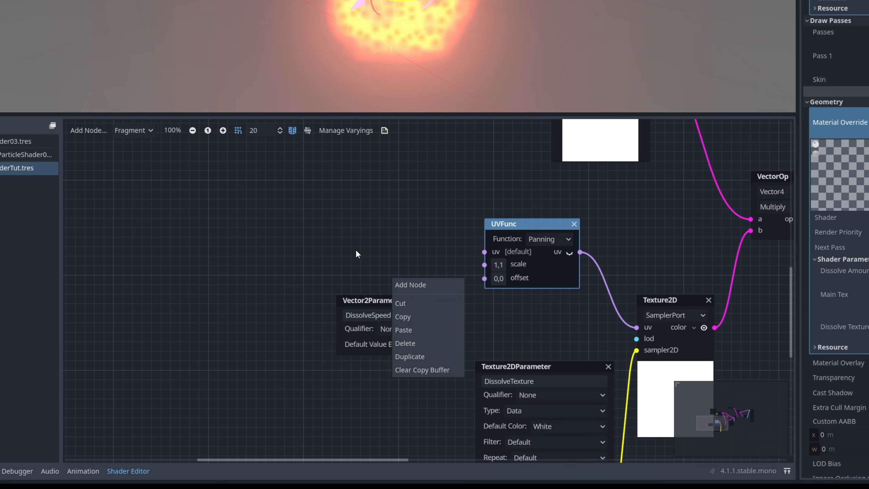
{"action": "middle_click_drag", "start_coordinate": [356, 249], "coordinate": [348, 201]}
{"action": "left_click", "coordinate": [377, 270]}
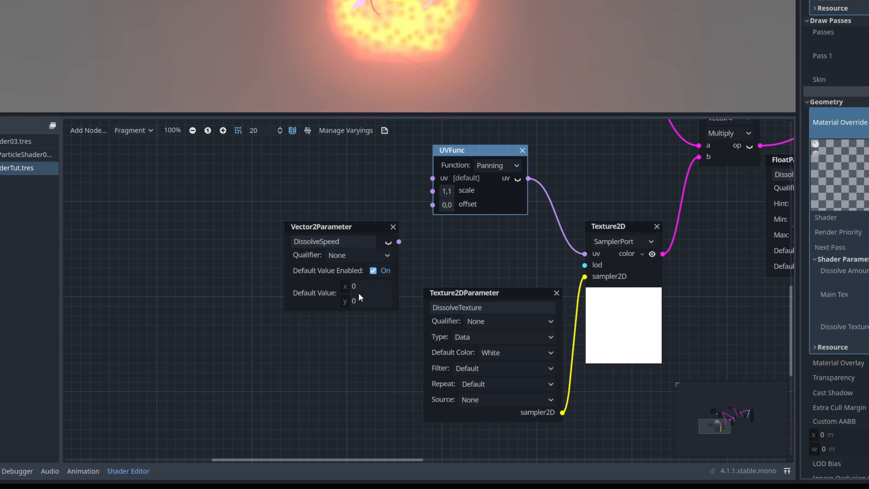
{"action": "left_click_drag", "start_coordinate": [364, 231], "coordinate": [430, 207]}
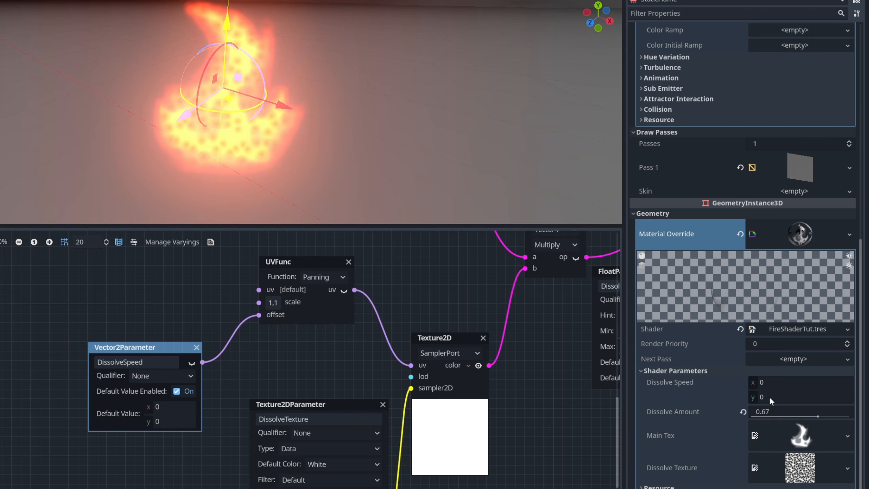
Try Dissolve Speed y values such as 0.105 and 0.265 on the material to shift the dissolve pattern.
{"action": "left_click", "coordinate": [770, 396]}
{"action": "type", "text": "0.105"}
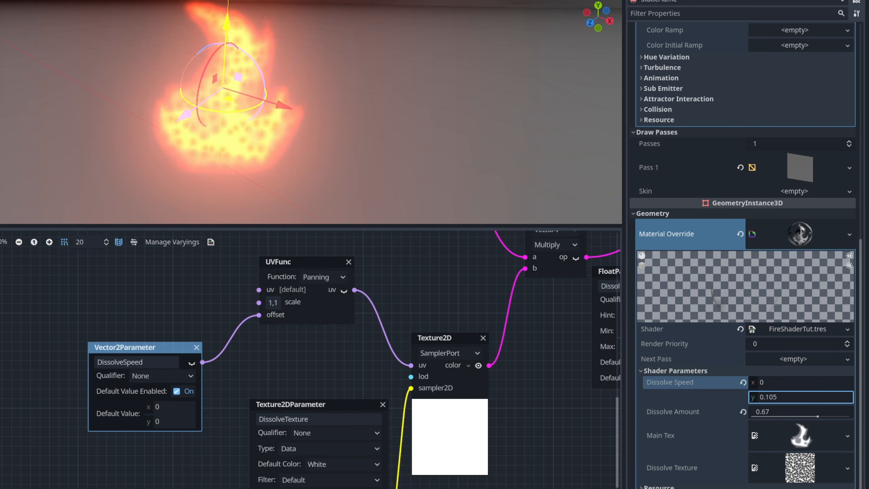
{"action": "left_click_drag", "start_coordinate": [801, 397], "coordinate": [770, 401]}
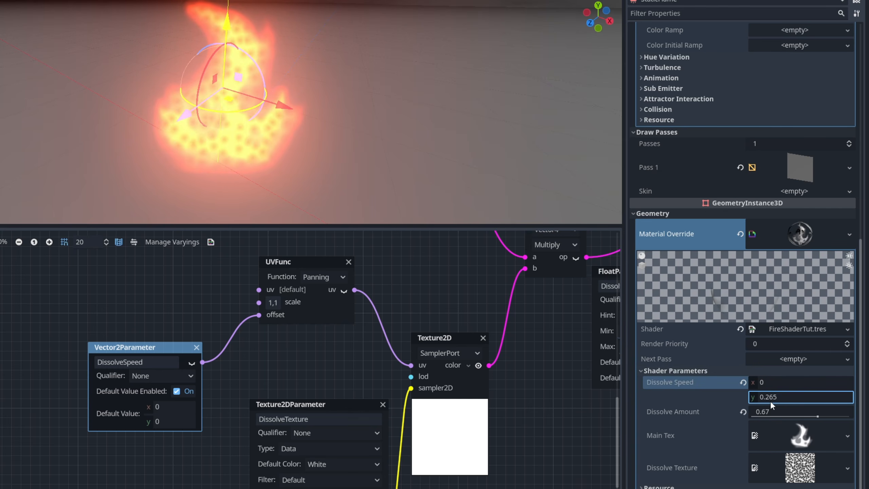
Move the DissolveSpeed node away from UVFunc and add a time Input node above it.
{"action": "left_click_drag", "start_coordinate": [449, 246], "coordinate": [354, 285]}
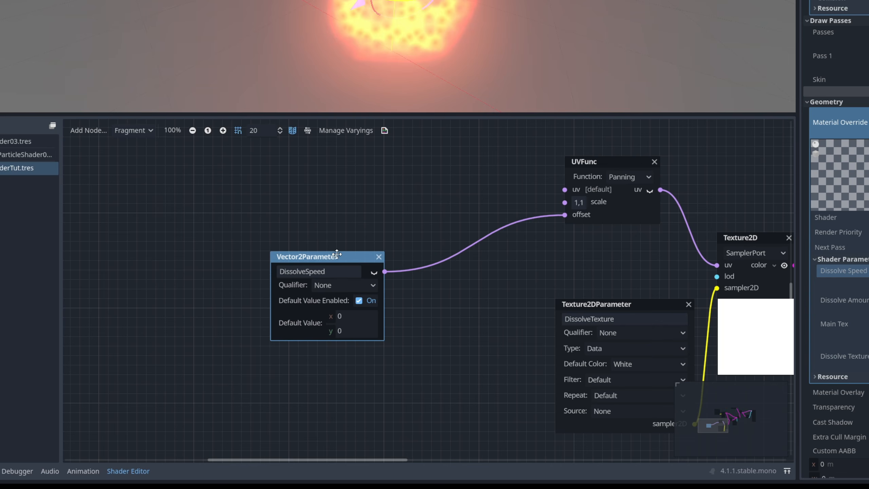
{"action": "right_click", "coordinate": [319, 213]}
{"action": "left_click", "coordinate": [338, 220]}
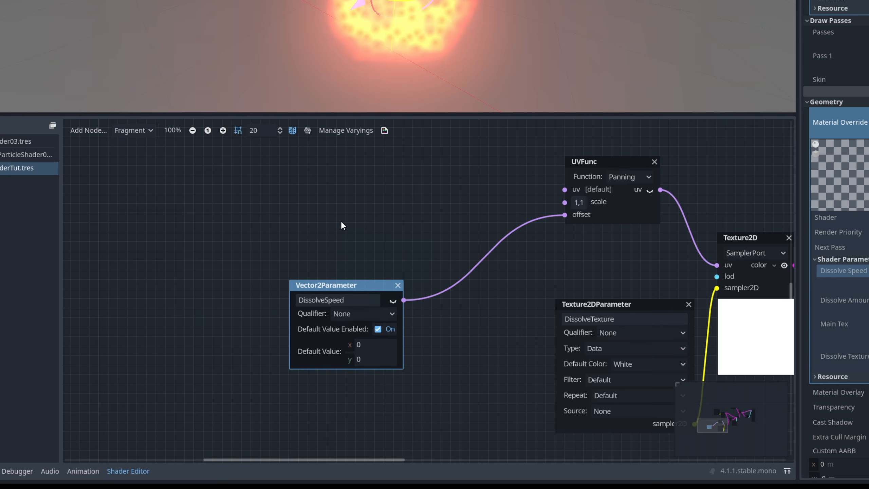
{"action": "type", "text": "time"}
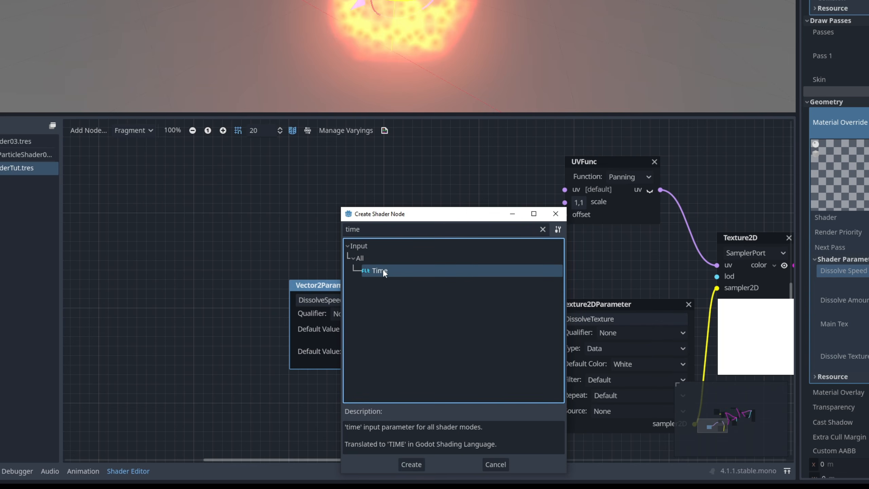
{"action": "double_click", "coordinate": [386, 269]}
{"action": "left_click_drag", "start_coordinate": [403, 229], "coordinate": [341, 212]}
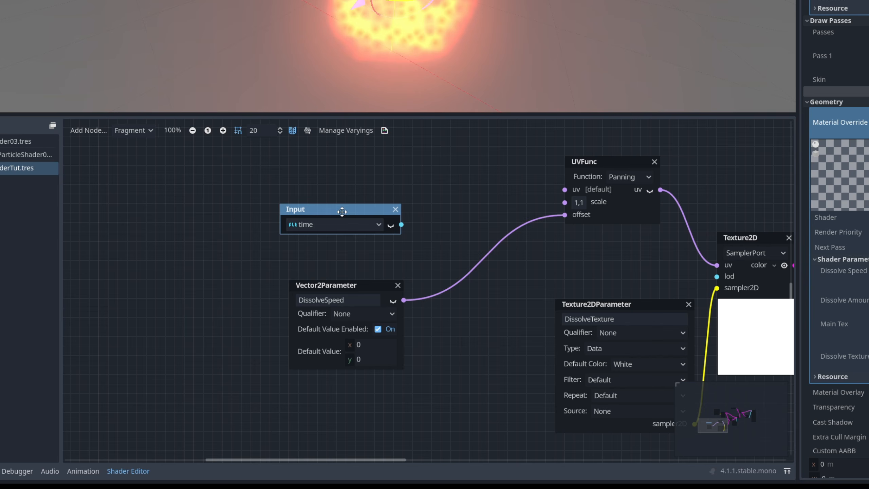
Add a Vector2 Multiply node fed by the time output at its a input.
{"action": "left_click_drag", "start_coordinate": [474, 256], "coordinate": [480, 270]}
{"action": "type", "text": "mu"}
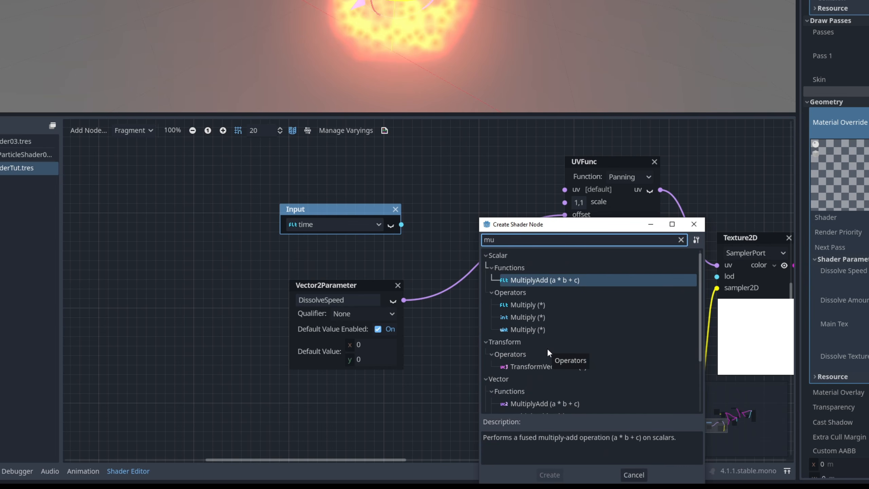
{"action": "scroll", "coordinate": [548, 353], "scroll_direction": "down", "scroll_amount": 3}
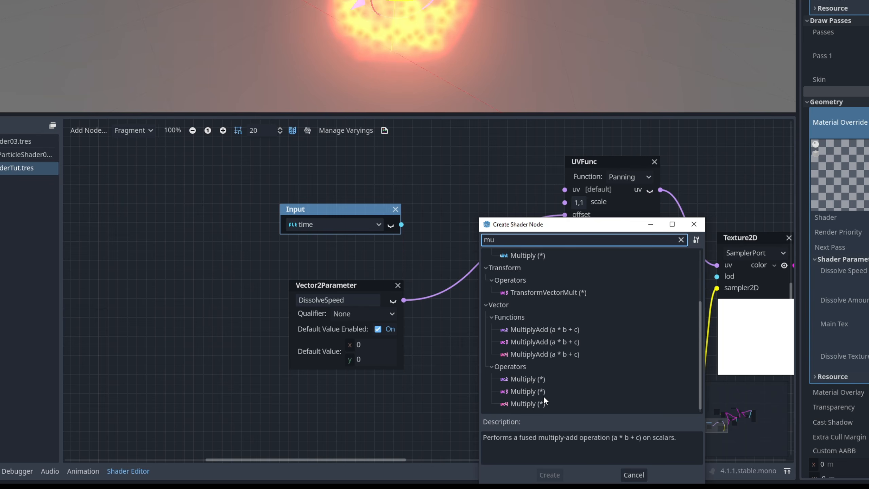
{"action": "left_click", "coordinate": [548, 382]}
{"action": "double_click", "coordinate": [531, 380]}
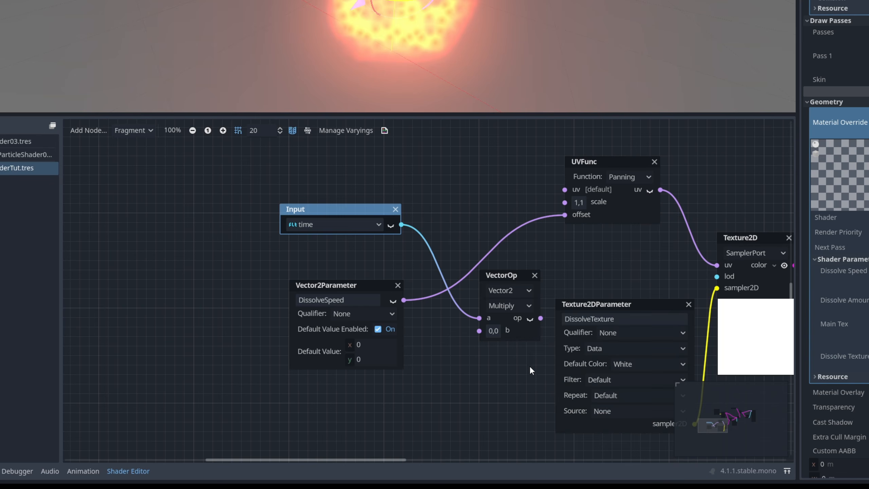
{"action": "left_click", "coordinate": [505, 290]}
{"action": "left_click", "coordinate": [478, 234]}
Connect DissolveSpeed to the Multiply node's b input and route the product into the UVFunc offset in place of DissolveSpeed.
{"action": "left_click_drag", "start_coordinate": [404, 300], "coordinate": [479, 330]}
{"action": "left_click_drag", "start_coordinate": [509, 279], "coordinate": [479, 241]}
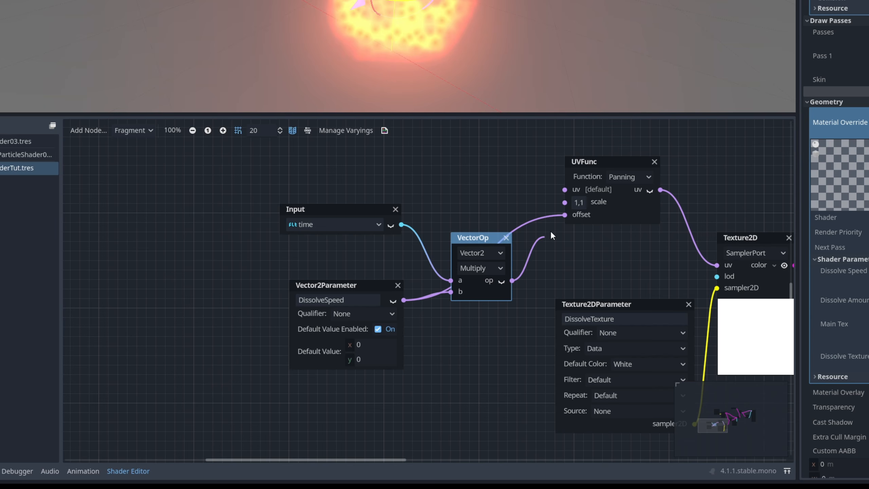
{"action": "left_click_drag", "start_coordinate": [585, 193], "coordinate": [566, 214]}
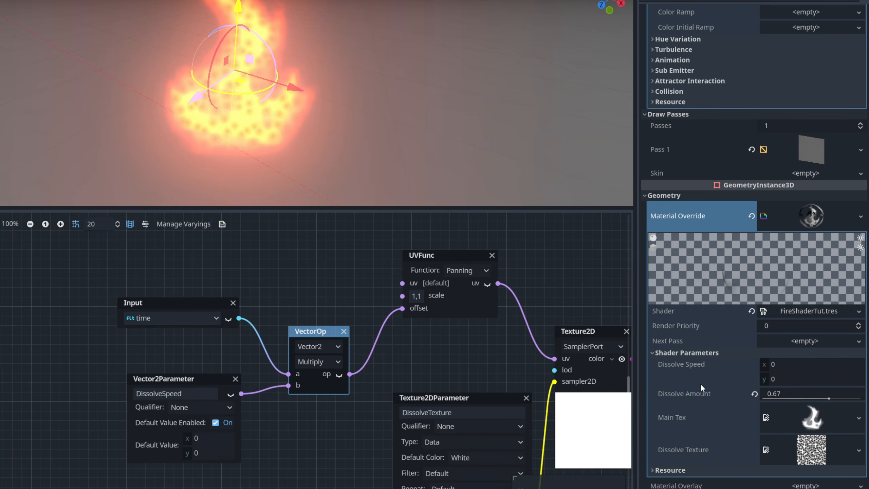
Test a Dissolve Speed y of 1 on the material and settle on 0.6.
{"action": "left_click", "coordinate": [777, 378]}
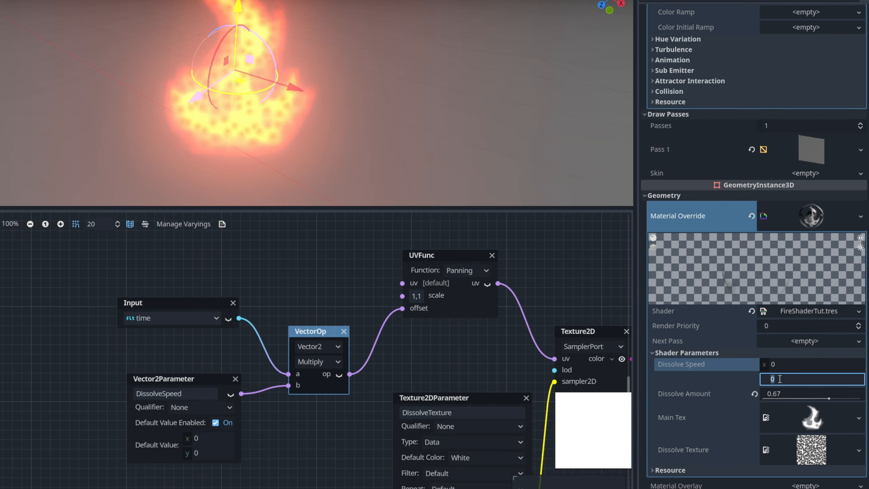
{"action": "type", "text": "1"}
{"action": "key", "text": "Return"}
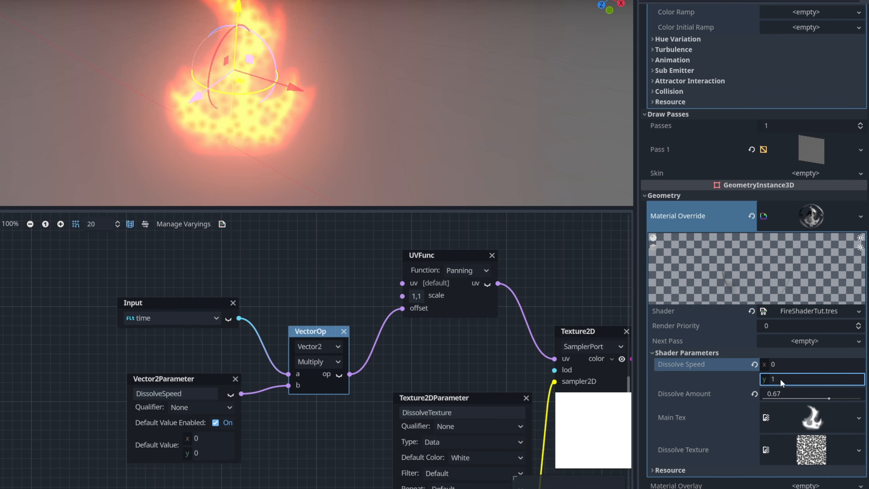
{"action": "left_click", "coordinate": [781, 379]}
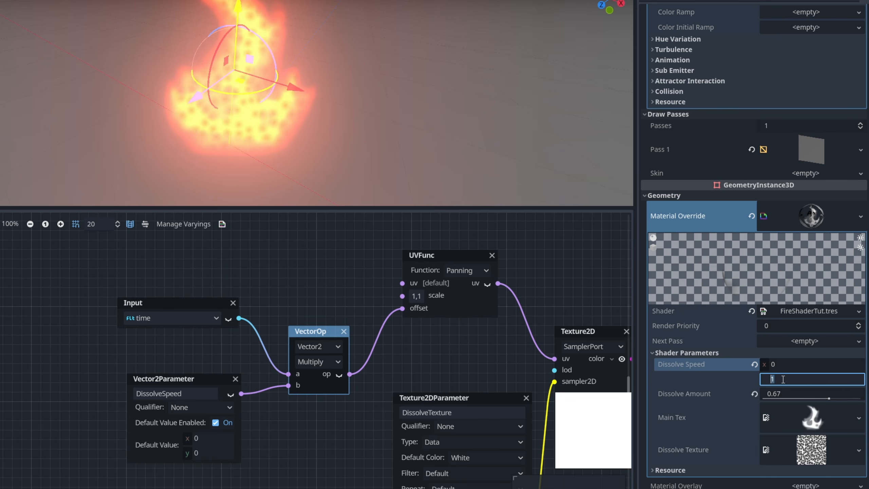
{"action": "type", "text": "0.6"}
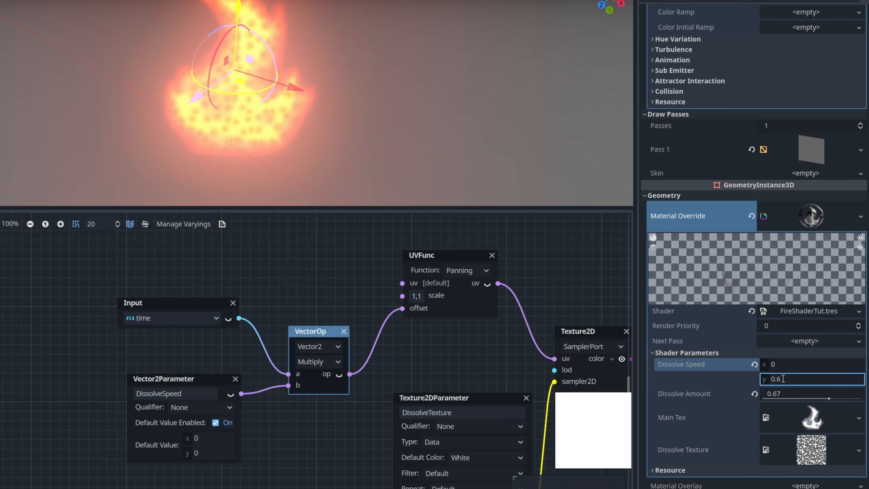
Set the y component of the fire material's Dissolve Speed to 0.2.
{"action": "key", "text": "ctrl+a"}
{"action": "type", "text": ".4"}
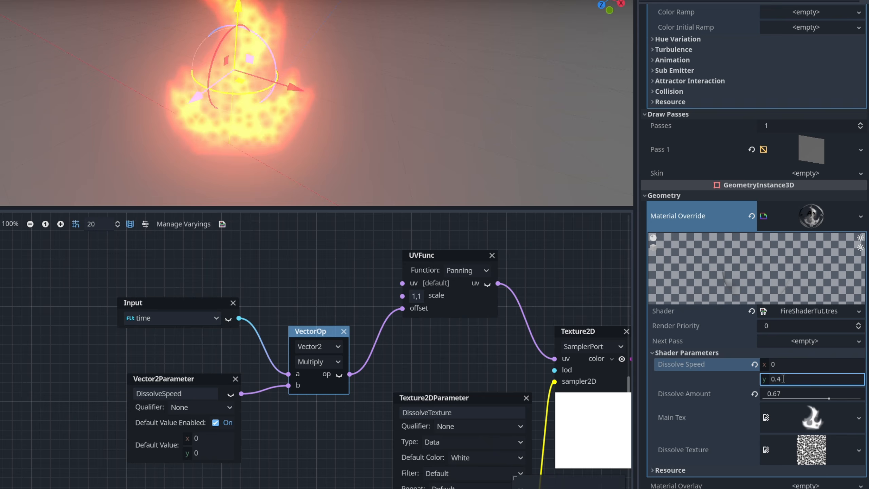
{"action": "key", "text": "BackSpace"}
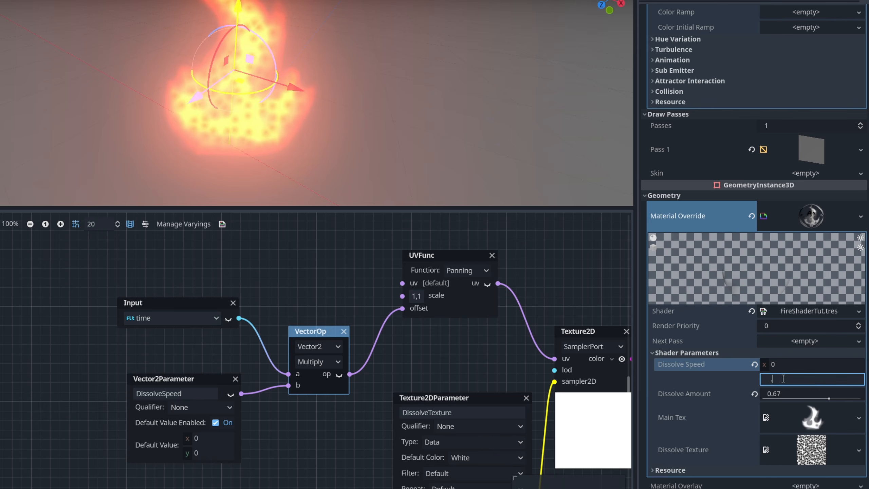
{"action": "type", "text": "0.2"}
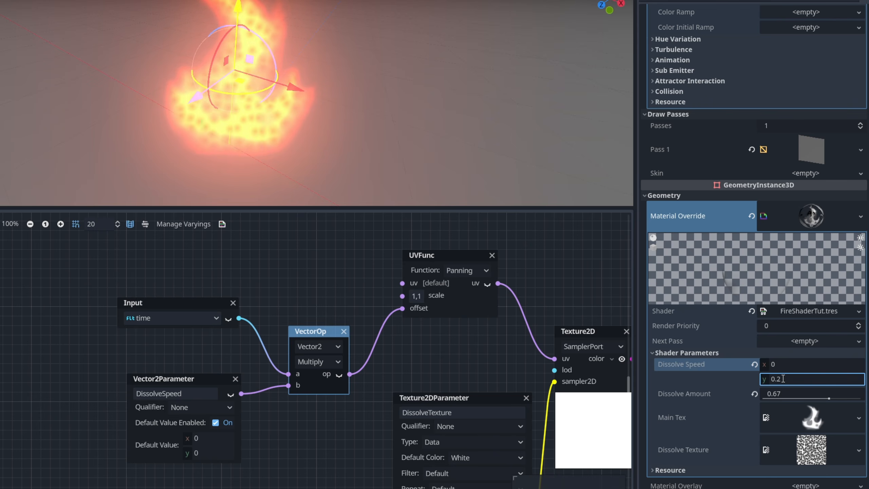
Duplicate the DissolveSpeed Vector2Parameter node, place the copy above the time Input node, and name it DissolveTiling.
{"action": "mouse_move", "coordinate": [272, 440]}
{"action": "middle_mouse_down"}
{"action": "mouse_move", "coordinate": [282, 434]}
{"action": "mouse_move", "coordinate": [270, 447]}
{"action": "middle_mouse_up"}
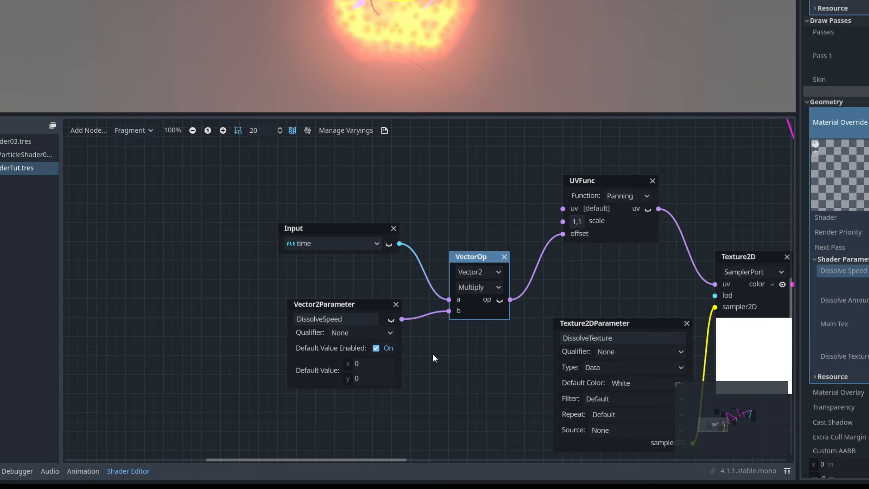
{"action": "middle_click_drag", "start_coordinate": [461, 232], "coordinate": [395, 303]}
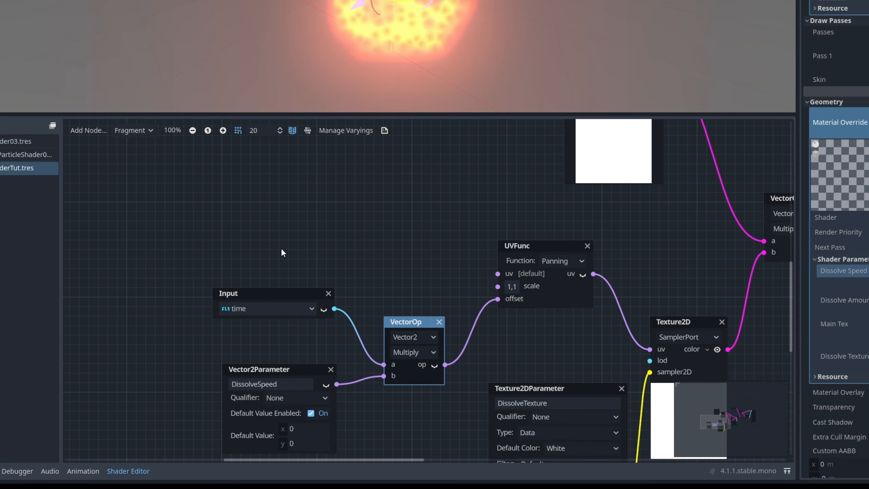
{"action": "scroll", "coordinate": [325, 254], "scroll_direction": "down", "scroll_amount": 1}
{"action": "middle_click_drag", "start_coordinate": [282, 249], "coordinate": [329, 254]}
{"action": "scroll", "coordinate": [328, 250], "scroll_direction": "up", "scroll_amount": 1}
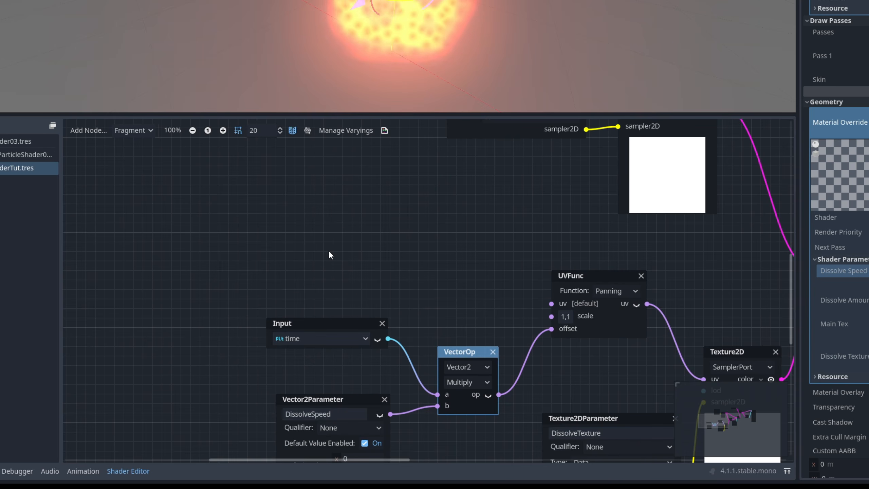
{"action": "right_click", "coordinate": [316, 221]}
{"action": "key", "text": "Escape"}
{"action": "left_click", "coordinate": [309, 403]}
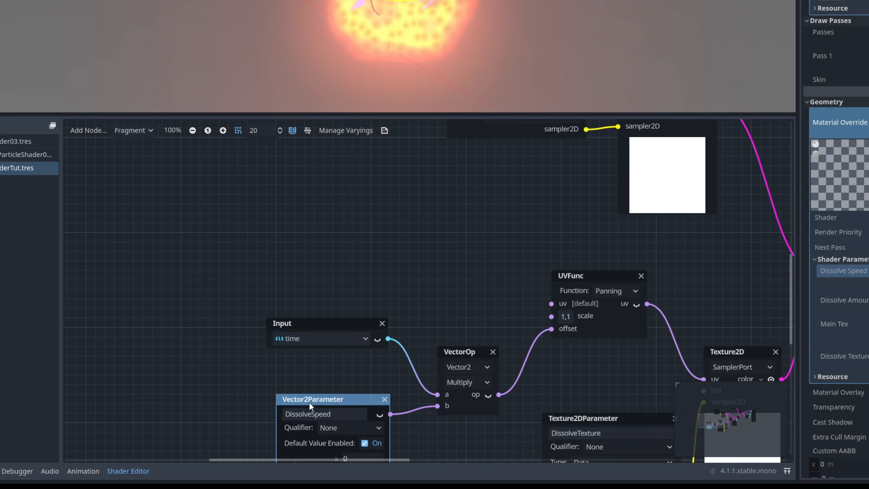
{"action": "key", "text": "ctrl+c"}
{"action": "key", "text": "ctrl+v"}
{"action": "left_click_drag", "start_coordinate": [382, 287], "coordinate": [324, 219]}
{"action": "left_click", "coordinate": [338, 234]}
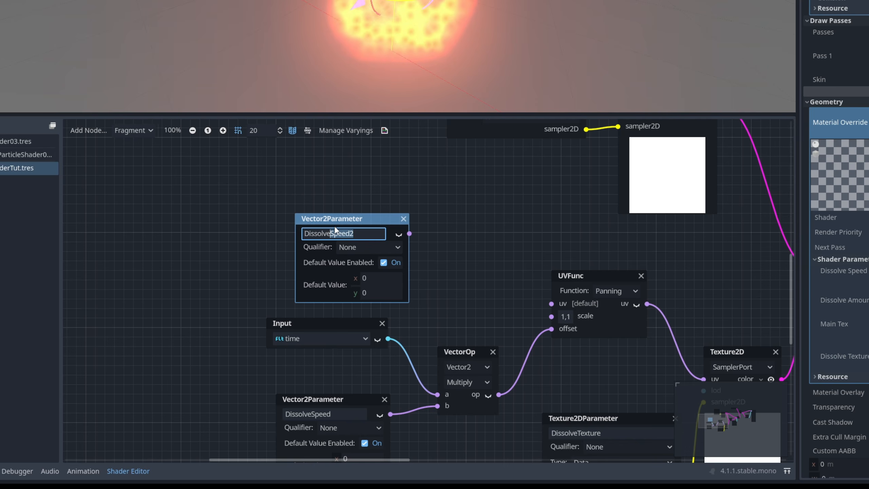
{"action": "key", "text": "Return"}
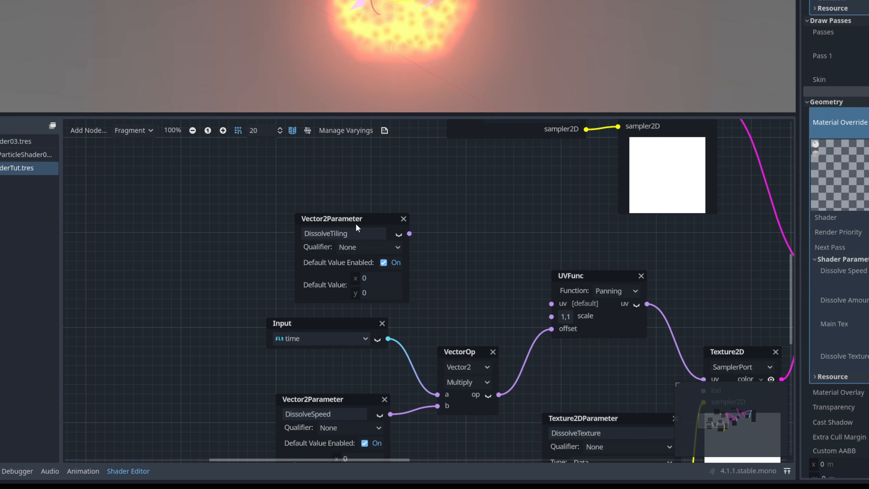
Set DissolveTiling's default value to x 1, y 1 and arrange the node just above the time Input node.
{"action": "type", "text": "1"}
{"action": "key", "text": "Tab"}
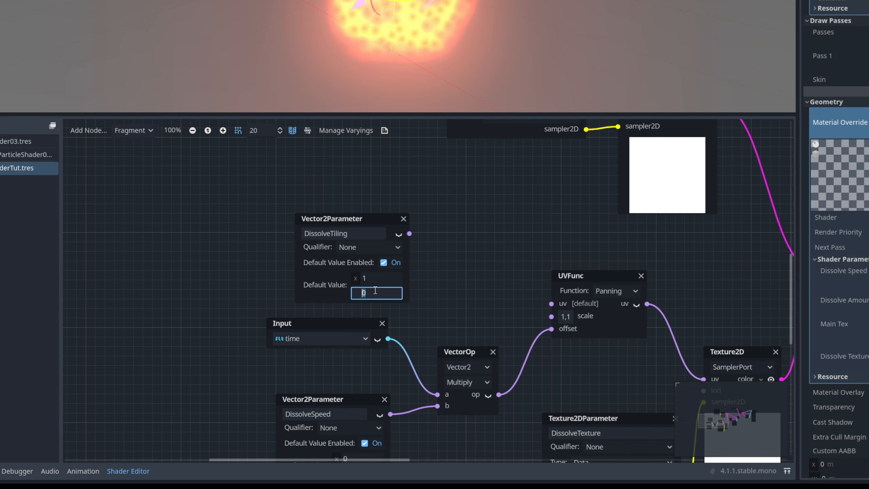
{"action": "type", "text": "1"}
{"action": "left_click", "coordinate": [347, 220]}
{"action": "left_click_drag", "start_coordinate": [346, 220], "coordinate": [327, 228]}
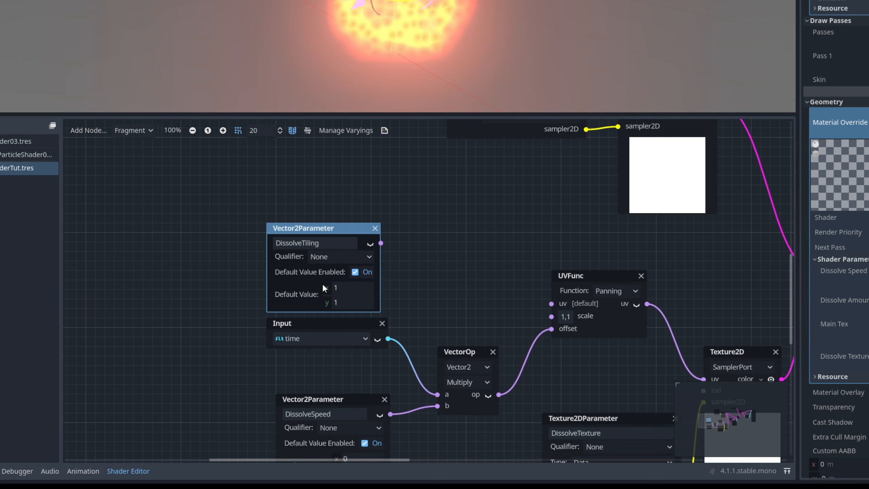
{"action": "left_click_drag", "start_coordinate": [316, 322], "coordinate": [317, 331]}
Add a UV input node to the shader graph and place it above the DissolveTiling parameter.
{"action": "middle_click_drag", "start_coordinate": [350, 207], "coordinate": [362, 278]}
{"action": "right_click", "coordinate": [339, 237]}
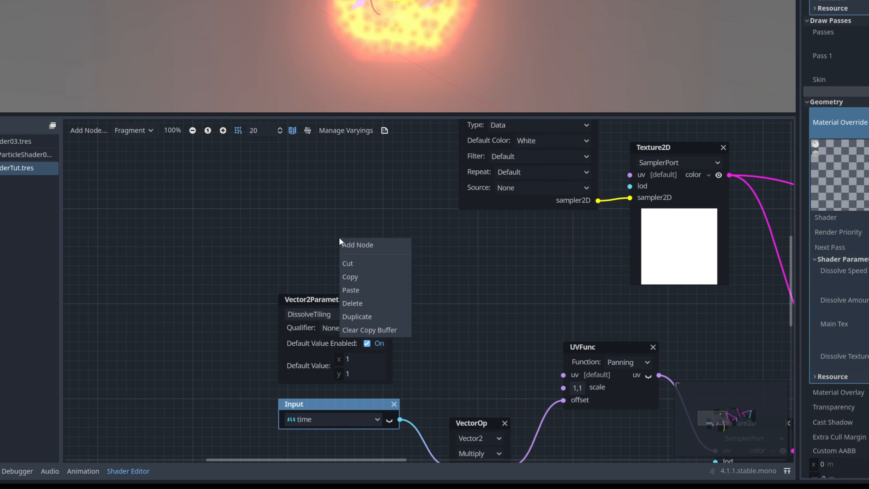
{"action": "left_click", "coordinate": [357, 243]}
{"action": "type", "text": "uv"}
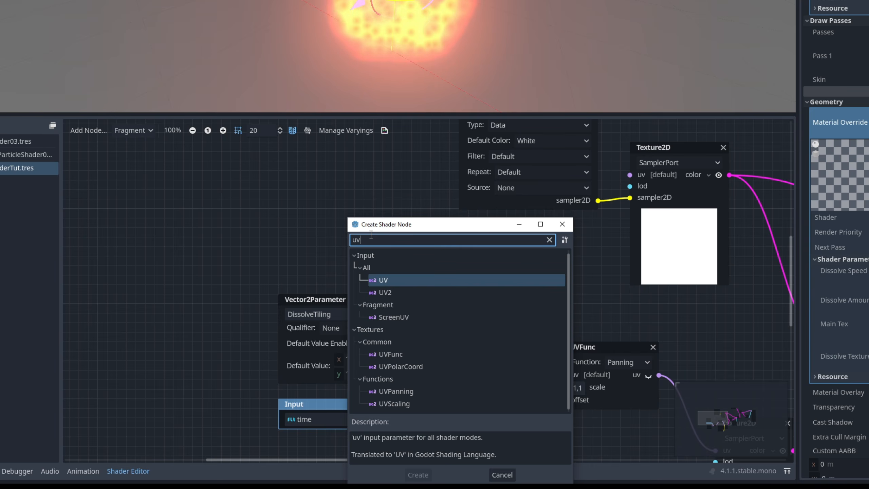
{"action": "double_click", "coordinate": [400, 278]}
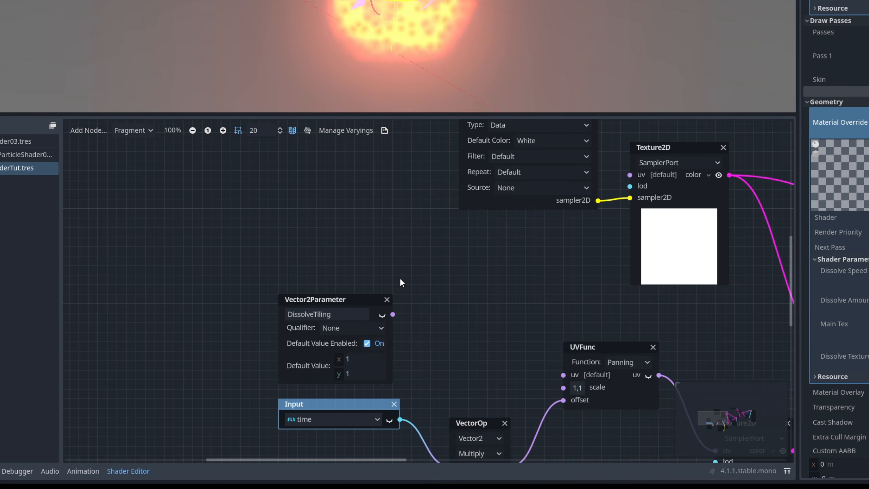
{"action": "left_click_drag", "start_coordinate": [415, 256], "coordinate": [332, 240]}
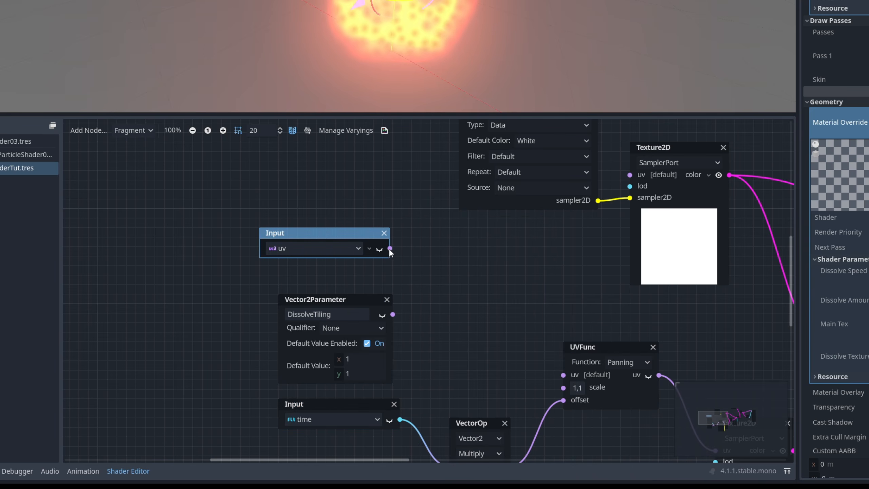
Multiply the UV input by DissolveTiling with a Vector2 Multiply node and connect the result to the UVFunc node's uv input.
{"action": "left_click_drag", "start_coordinate": [390, 249], "coordinate": [459, 305]}
{"action": "type", "text": "mu"}
{"action": "scroll", "coordinate": [519, 342], "scroll_direction": "down", "scroll_amount": 3}
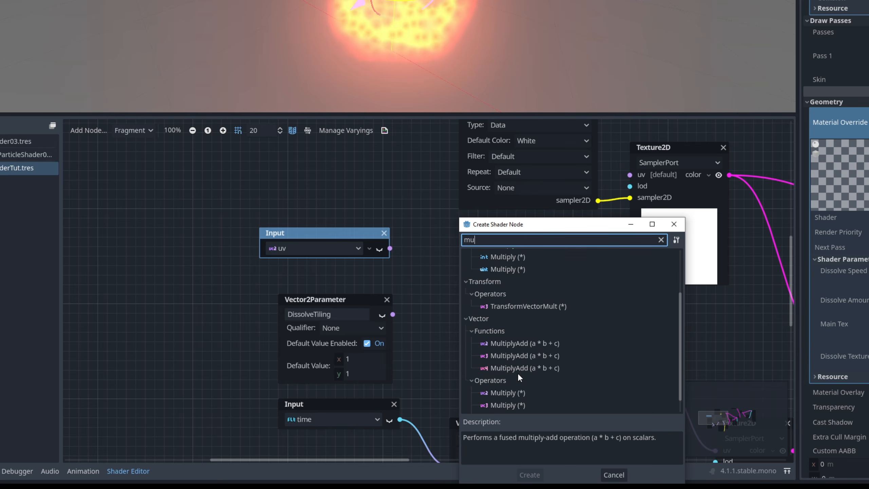
{"action": "double_click", "coordinate": [517, 380]}
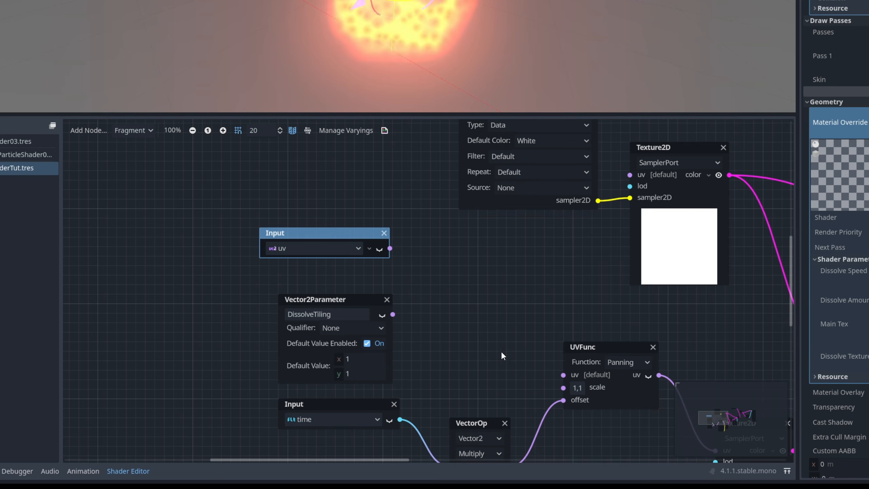
{"action": "left_click_drag", "start_coordinate": [472, 311], "coordinate": [439, 248]}
{"action": "left_click_drag", "start_coordinate": [405, 309], "coordinate": [421, 307]}
{"action": "left_click_drag", "start_coordinate": [482, 294], "coordinate": [564, 374]}
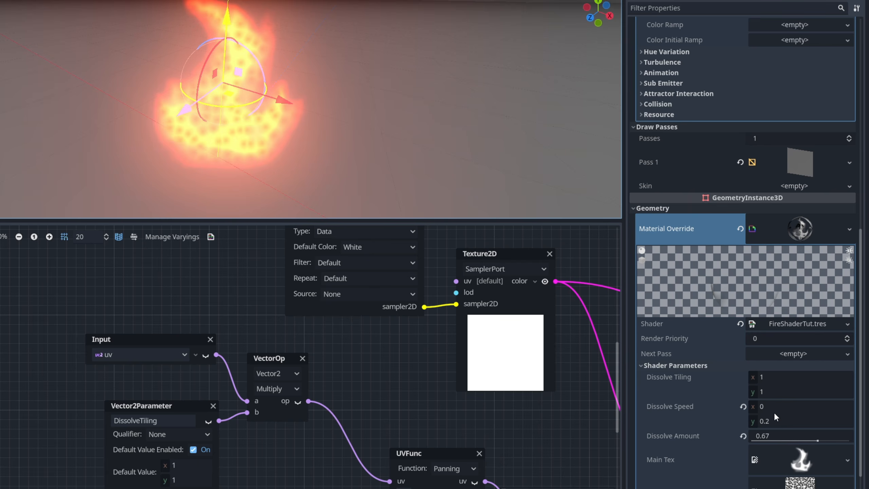
Set the fire material's Dissolve Tiling to x 0.25, y 0.2 and its Dissolve Amount to 0.53.
{"action": "left_click", "coordinate": [775, 378]}
{"action": "type", "text": ".25"}
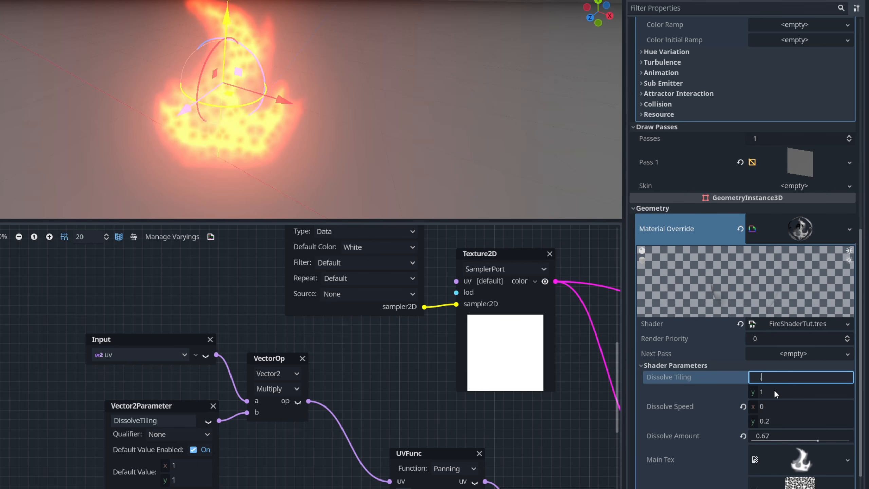
{"action": "left_click", "coordinate": [775, 390]}
{"action": "type", "text": ".2"}
{"action": "key", "text": "Return"}
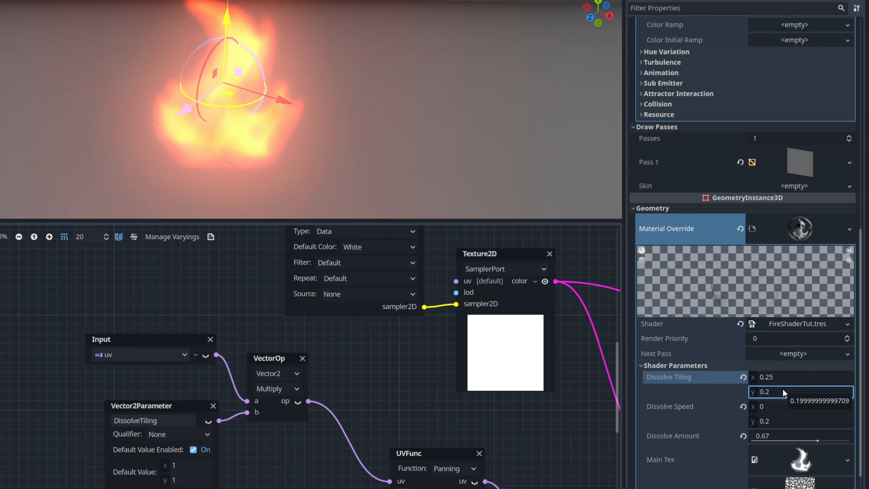
{"action": "left_click_drag", "start_coordinate": [810, 437], "coordinate": [787, 437]}
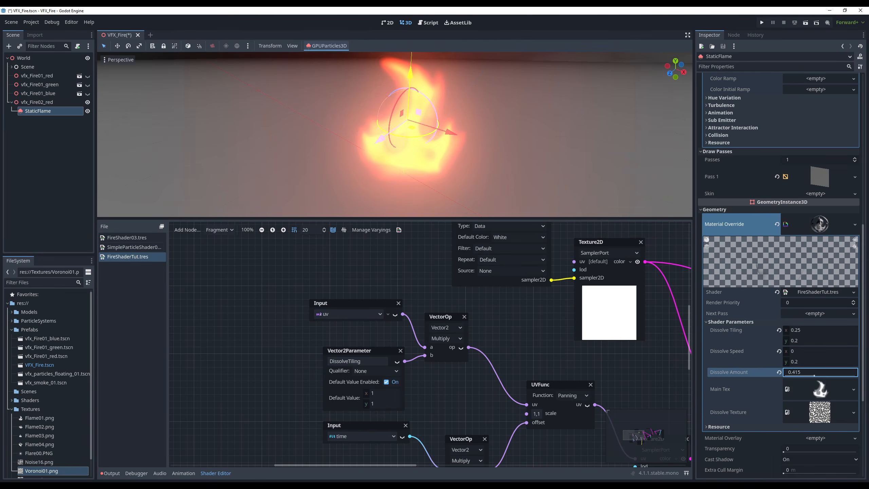
{"action": "mouse_move", "coordinate": [814, 373]}
{"action": "left_mouse_down"}
{"action": "mouse_move", "coordinate": [855, 372]}
{"action": "mouse_move", "coordinate": [822, 373]}
{"action": "left_mouse_up"}
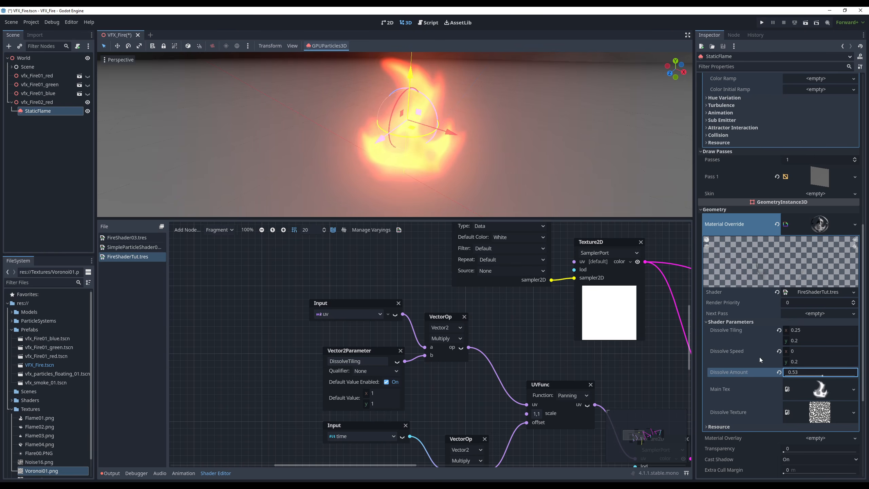
Switch to YouTube and look through the channel's list of uploaded videos.
{"action": "scroll", "coordinate": [460, 167], "scroll_direction": "down", "scroll_amount": 3}
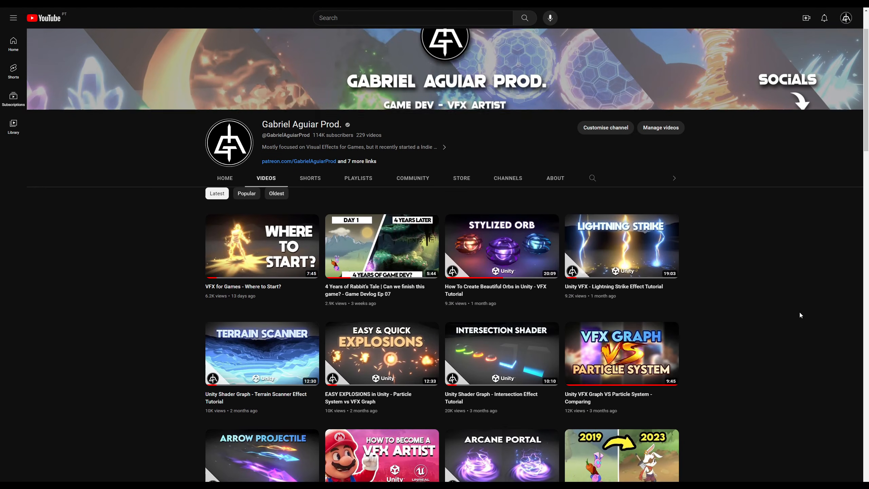
{"action": "scroll", "coordinate": [799, 313], "scroll_direction": "down", "scroll_amount": 8}
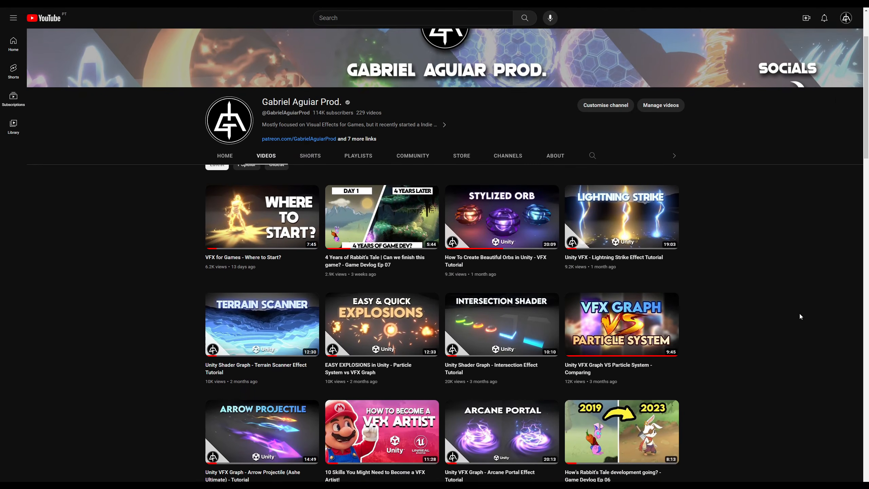
{"action": "scroll", "coordinate": [800, 317], "scroll_direction": "down", "scroll_amount": 12}
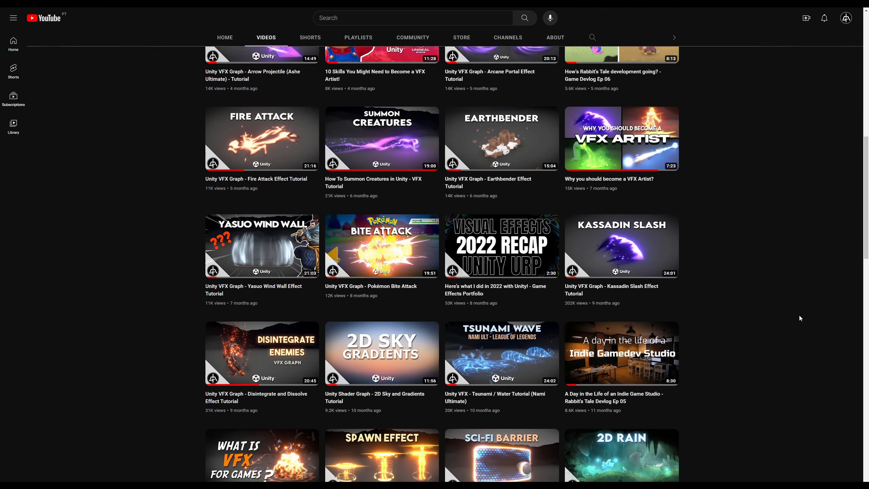
{"action": "scroll", "coordinate": [800, 318], "scroll_direction": "down", "scroll_amount": 12}
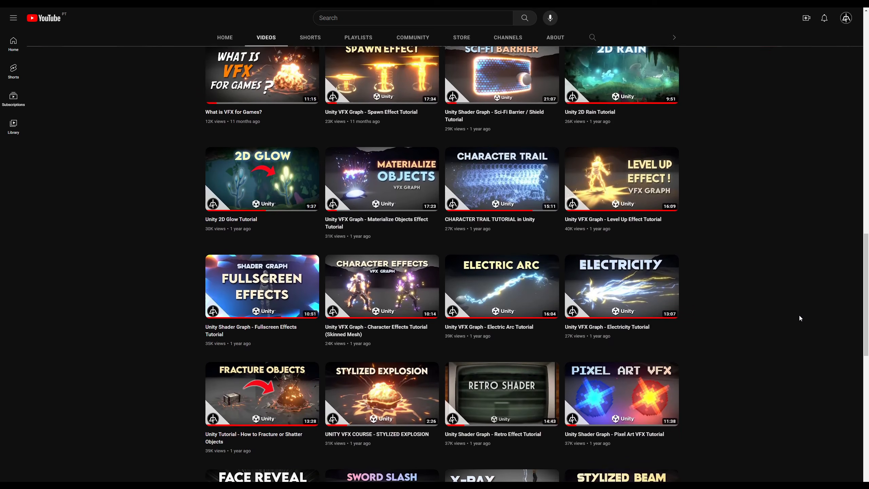
{"action": "scroll", "coordinate": [799, 318], "scroll_direction": "down", "scroll_amount": 7}
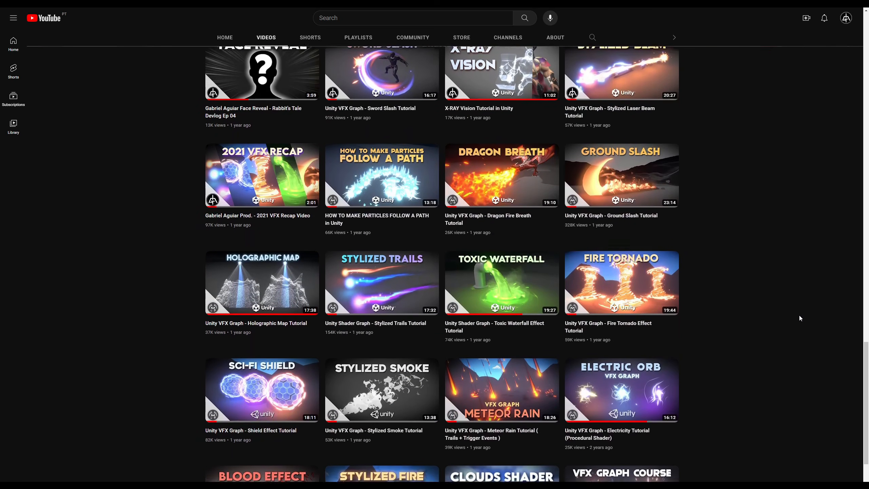
{"action": "scroll", "coordinate": [798, 314], "scroll_direction": "down", "scroll_amount": 9}
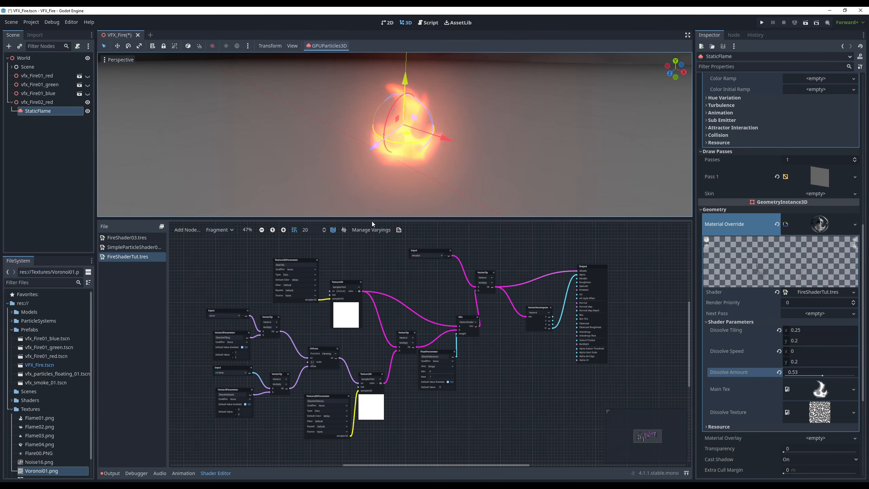
Return to Godot, enlarge the 3D viewport, and add a GPUParticles3D node as a child of vfx_Fire02_red.
{"action": "left_click_drag", "start_coordinate": [376, 218], "coordinate": [376, 338]}
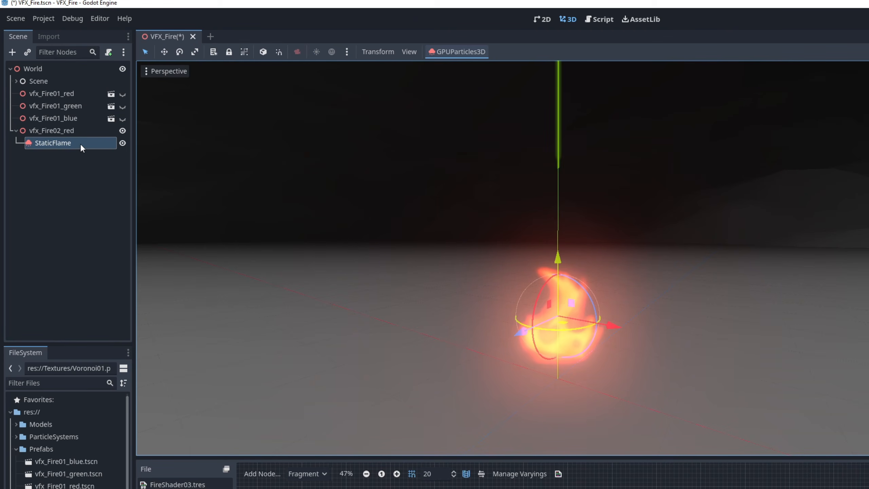
{"action": "left_click", "coordinate": [54, 130]}
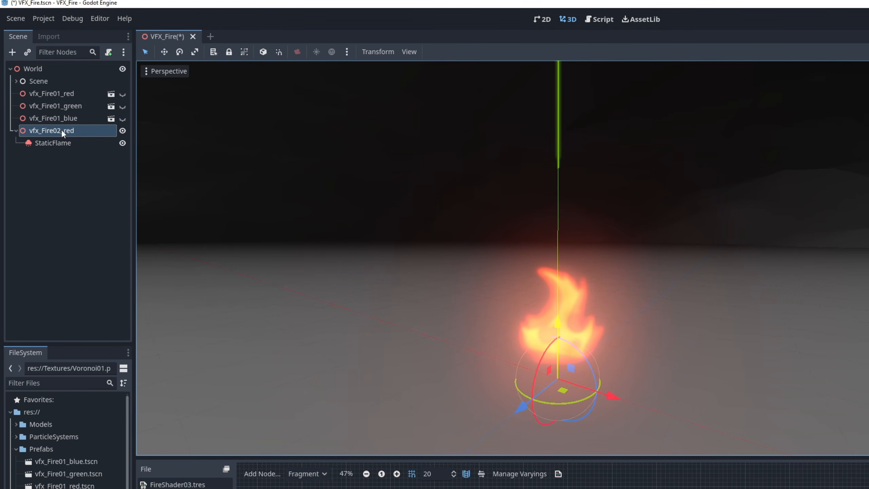
{"action": "right_click", "coordinate": [54, 133]}
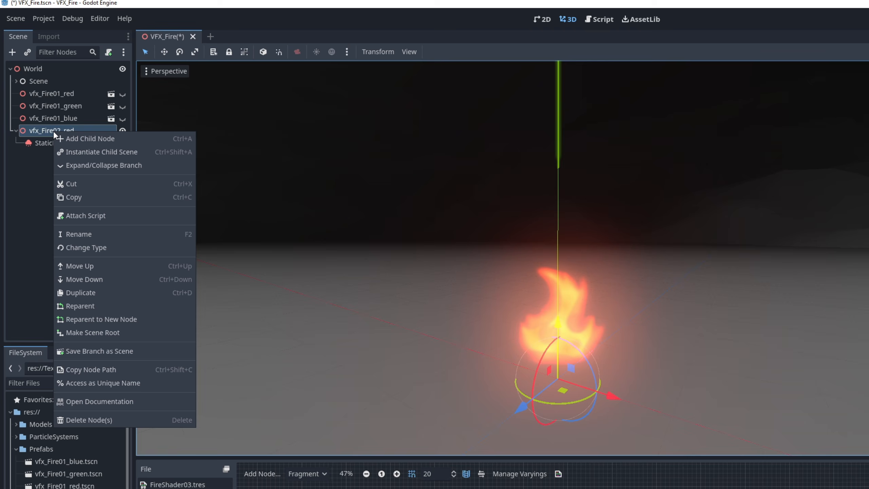
{"action": "left_click", "coordinate": [74, 139]}
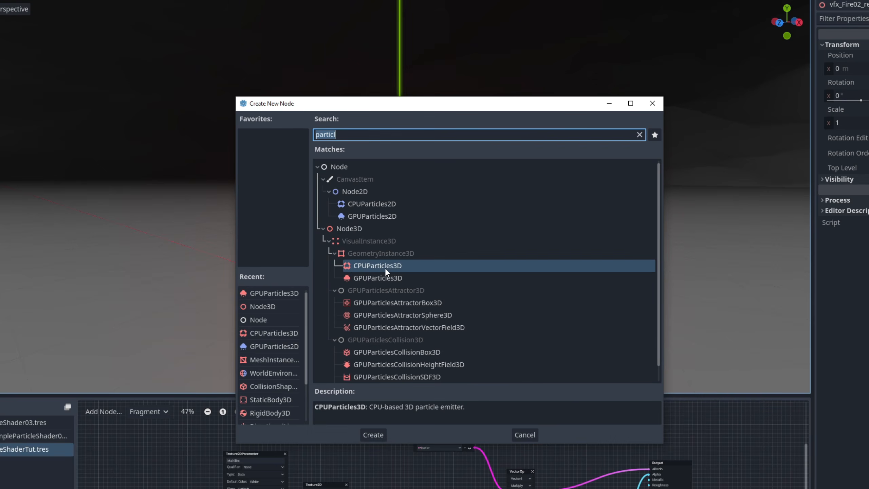
{"action": "left_click", "coordinate": [523, 341]}
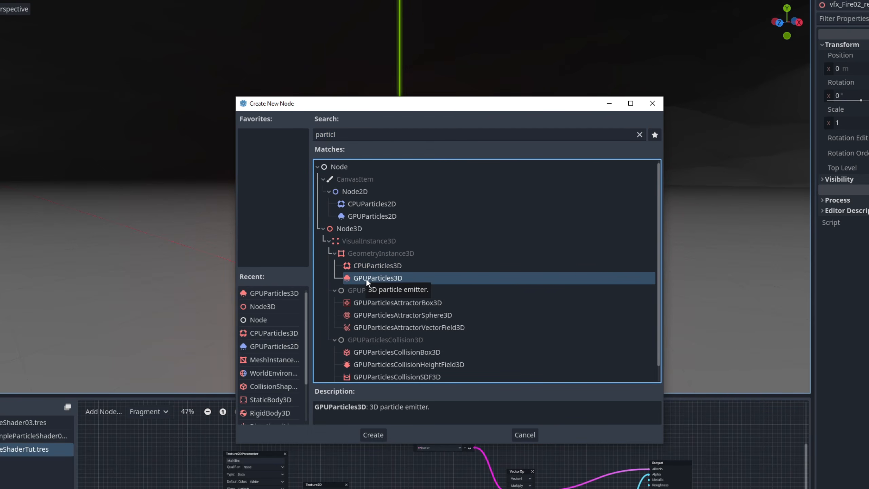
{"action": "double_click", "coordinate": [364, 278]}
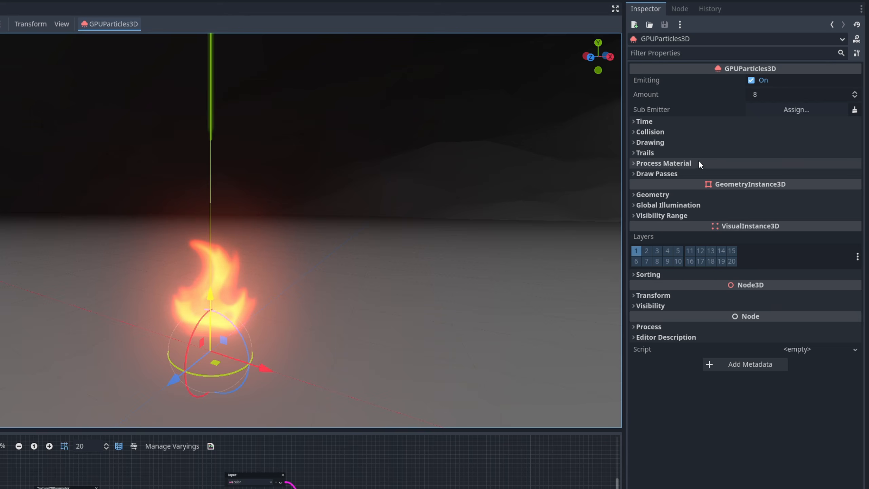
Assign a new ParticleProcessMaterial to the GPUParticles3D node and expand its settings.
{"action": "left_click", "coordinate": [745, 146]}
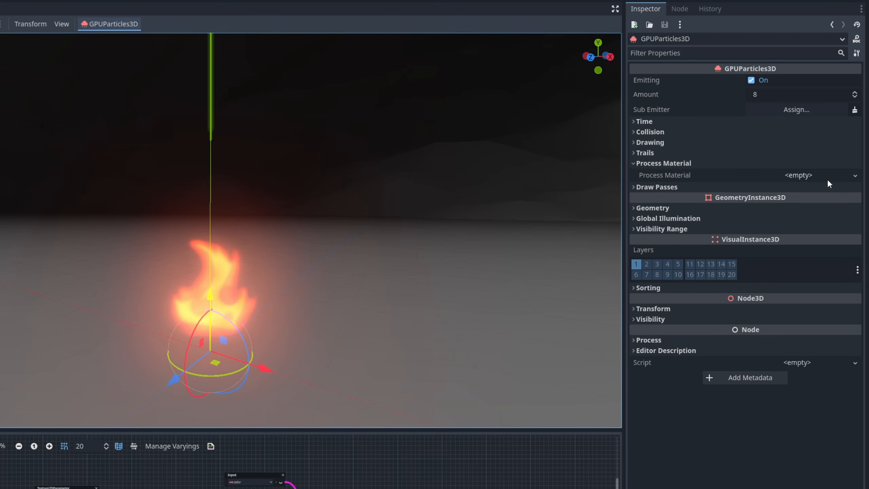
{"action": "left_click", "coordinate": [840, 157]}
{"action": "left_click", "coordinate": [820, 201]}
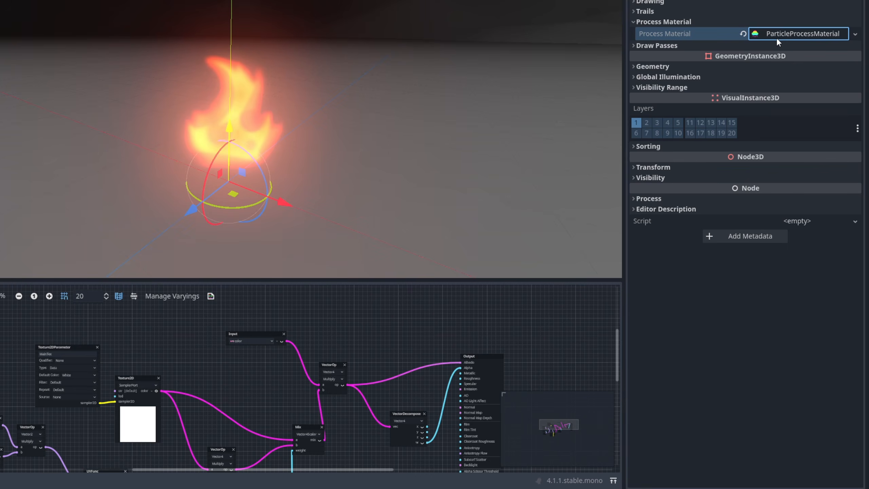
{"action": "left_click", "coordinate": [784, 34]}
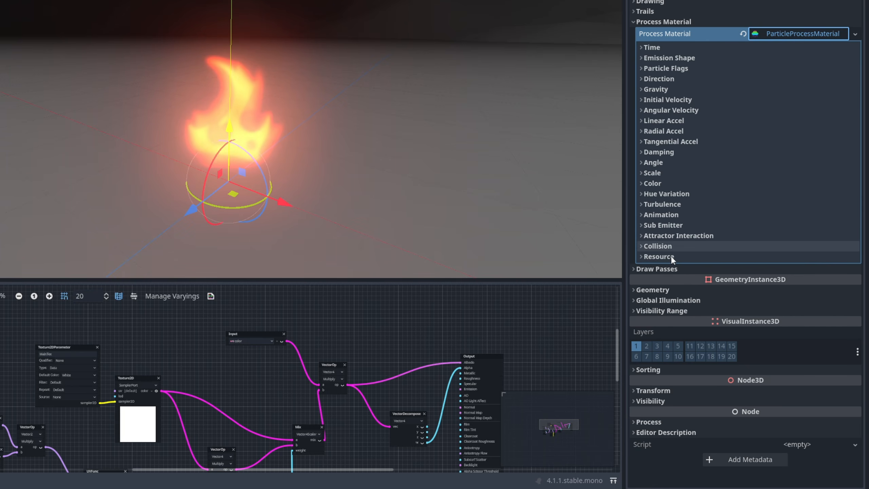
Assign a new QuadMesh as the emitter's draw pass 1 mesh.
{"action": "left_click", "coordinate": [662, 268]}
{"action": "scroll", "coordinate": [719, 267], "scroll_direction": "down", "scroll_amount": 1}
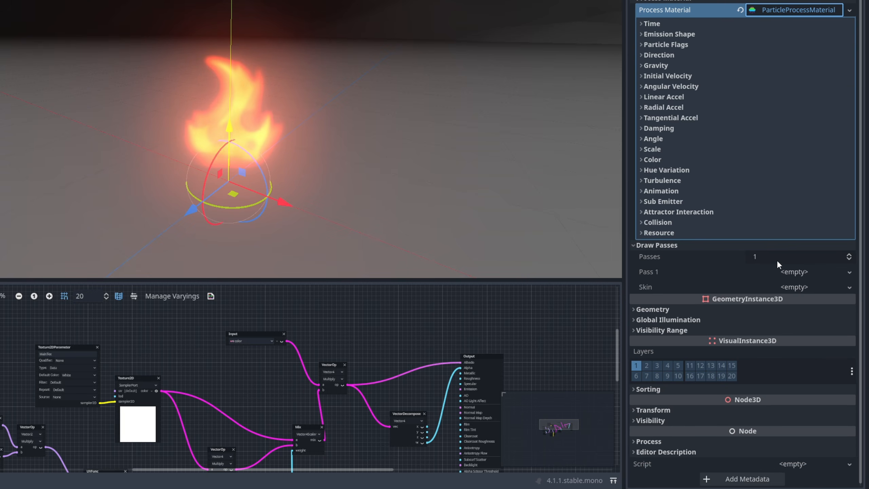
{"action": "left_click", "coordinate": [806, 271]}
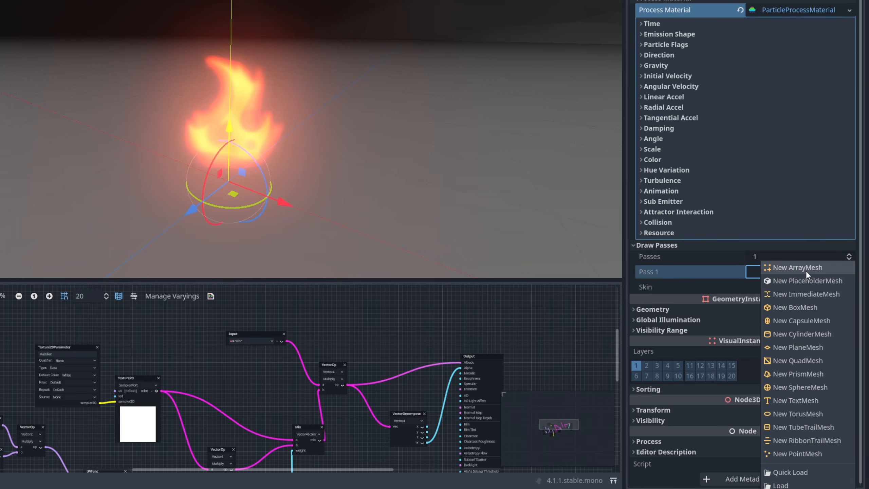
{"action": "left_click", "coordinate": [798, 360]}
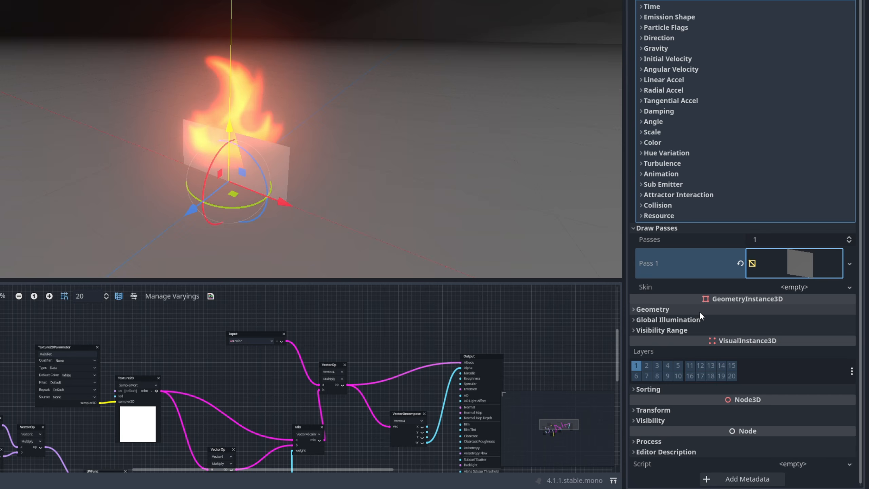
Give the emitter a new ShaderMaterial as its geometry Material Override and load FireShaderTut.tres as the shader.
{"action": "left_click", "coordinate": [698, 310]}
{"action": "left_click", "coordinate": [773, 325]}
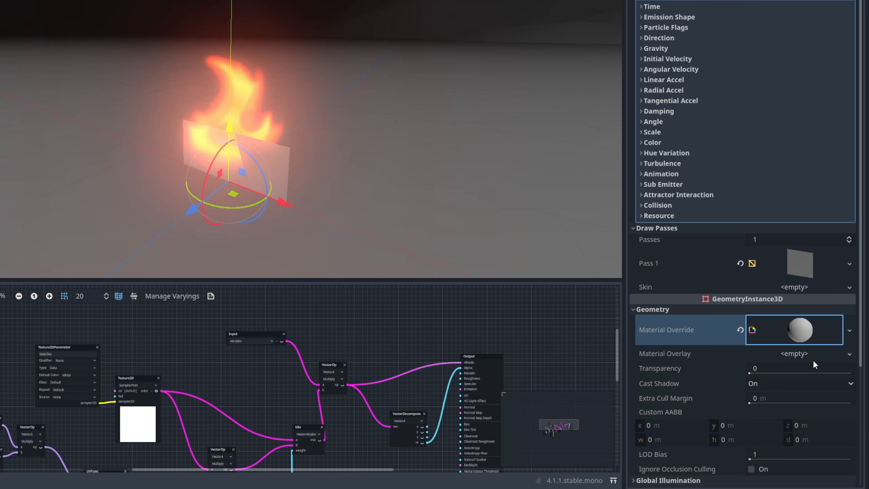
{"action": "left_click", "coordinate": [814, 360]}
{"action": "left_click", "coordinate": [816, 336]}
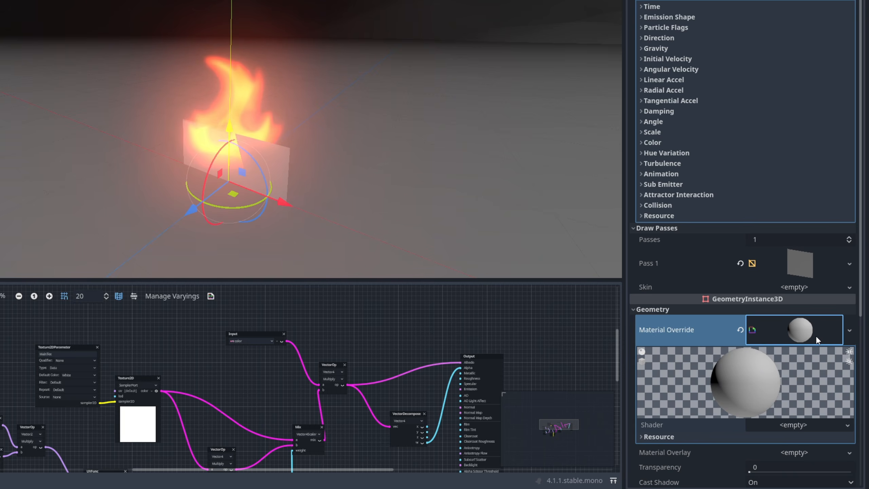
{"action": "scroll", "coordinate": [808, 328], "scroll_direction": "down", "scroll_amount": 4}
{"action": "left_click", "coordinate": [799, 288]}
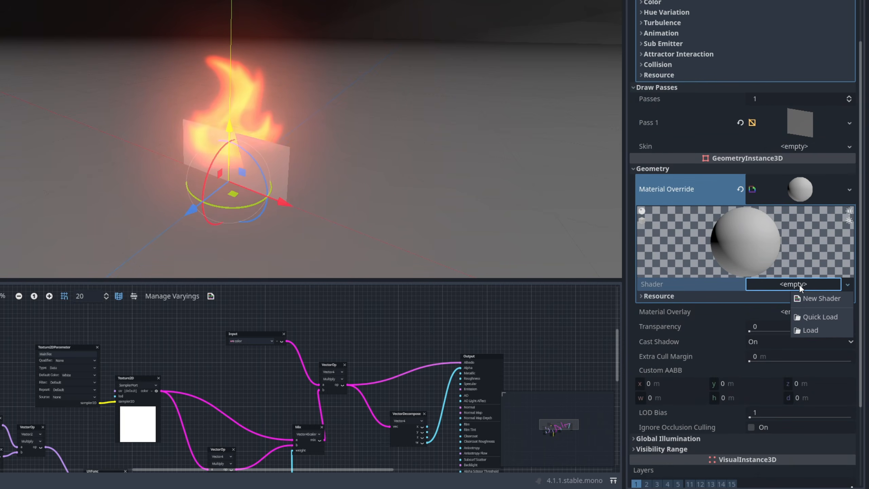
{"action": "left_click", "coordinate": [818, 314]}
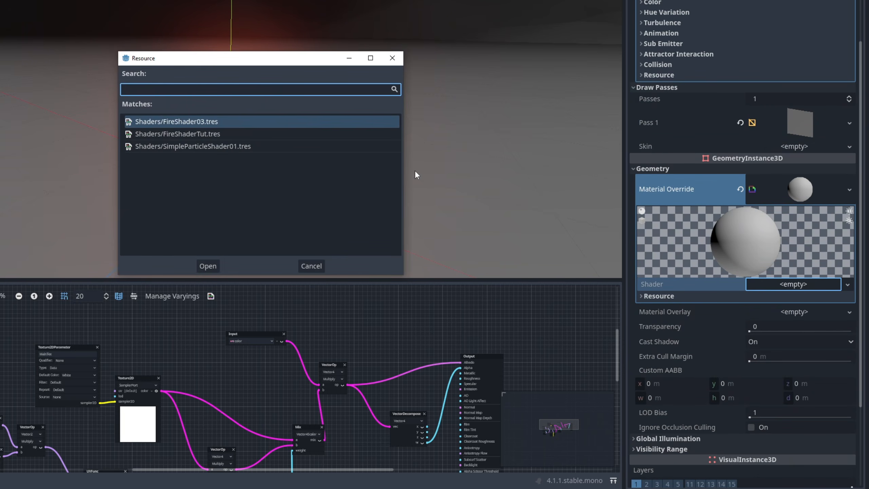
{"action": "left_click", "coordinate": [178, 135]}
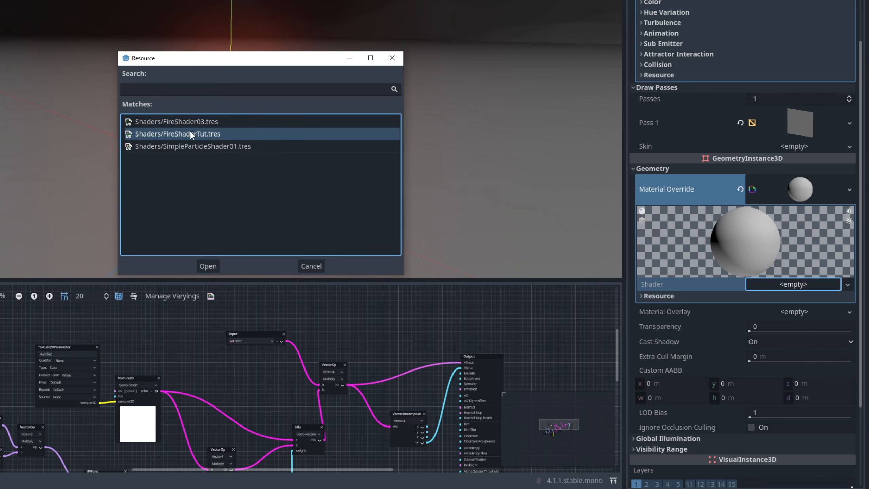
{"action": "double_click", "coordinate": [190, 134]}
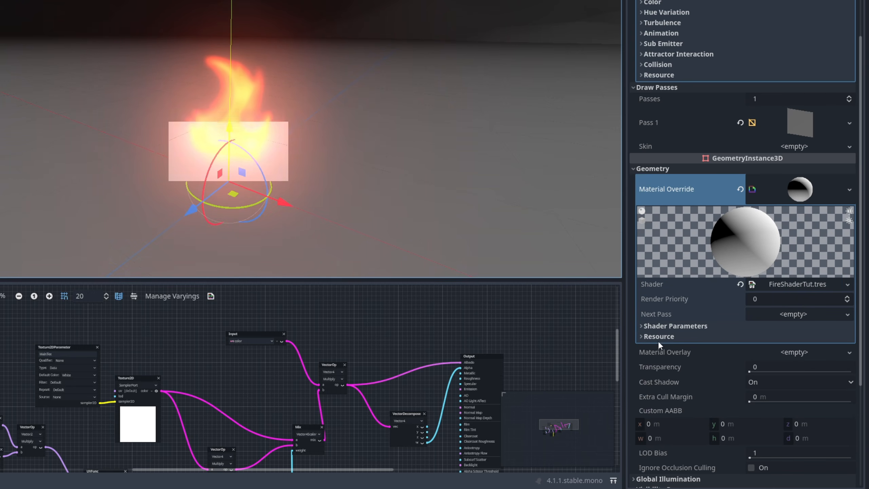
Set the material's shader parameters to Flame02.png for Main Tex and Voronoi01.png for Dissolve Texture.
{"action": "left_click", "coordinate": [670, 325]}
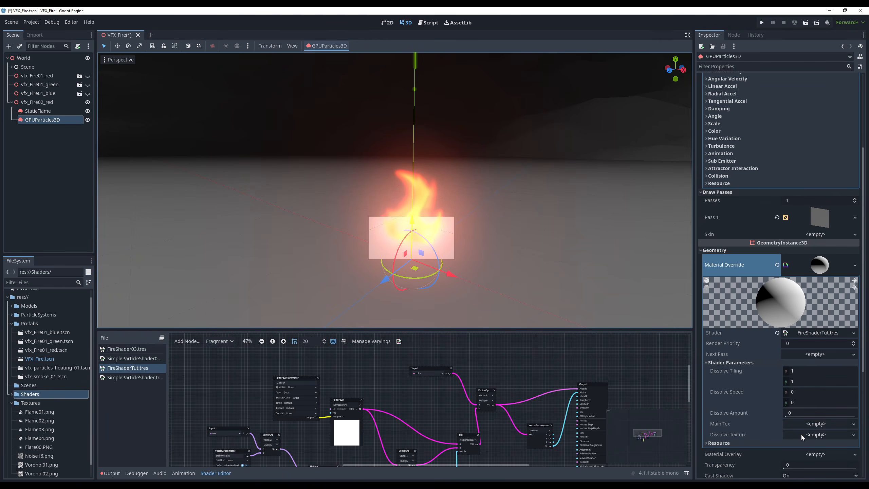
{"action": "scroll", "coordinate": [802, 435], "scroll_direction": "down", "scroll_amount": 3}
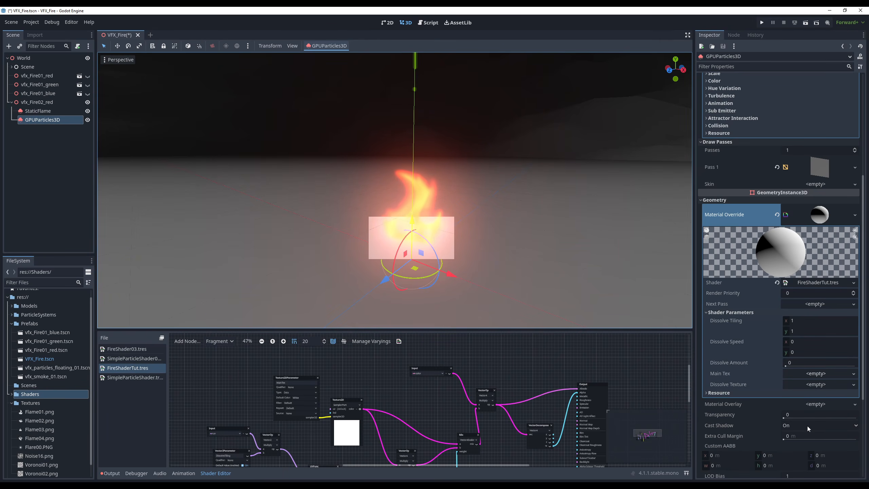
{"action": "left_click_drag", "start_coordinate": [31, 419], "coordinate": [280, 423]}
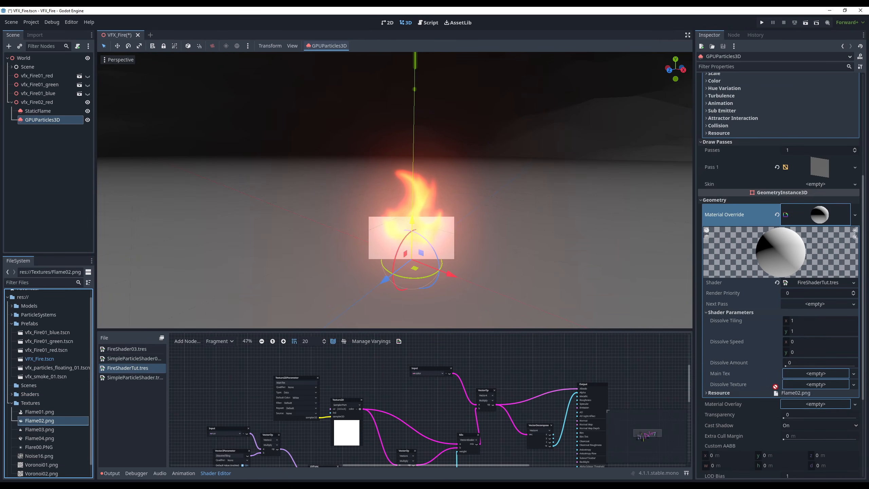
{"action": "left_click_drag", "start_coordinate": [800, 378], "coordinate": [799, 378]}
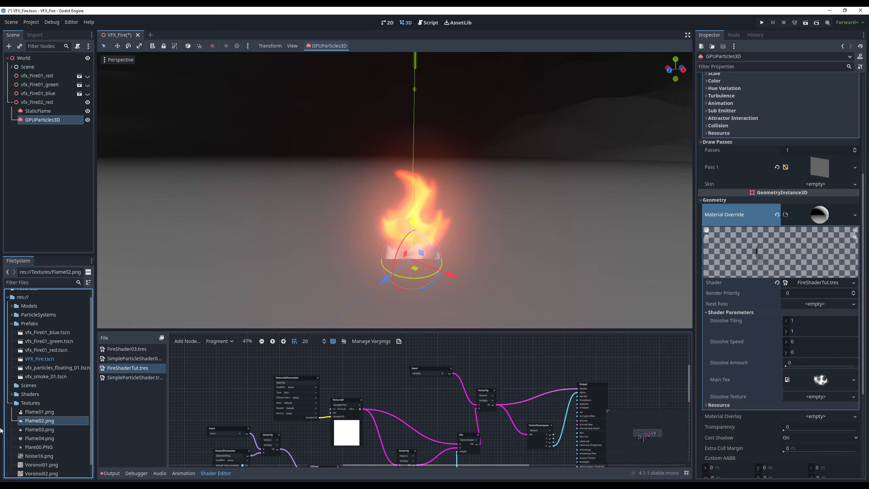
{"action": "left_click_drag", "start_coordinate": [46, 465], "coordinate": [800, 397]}
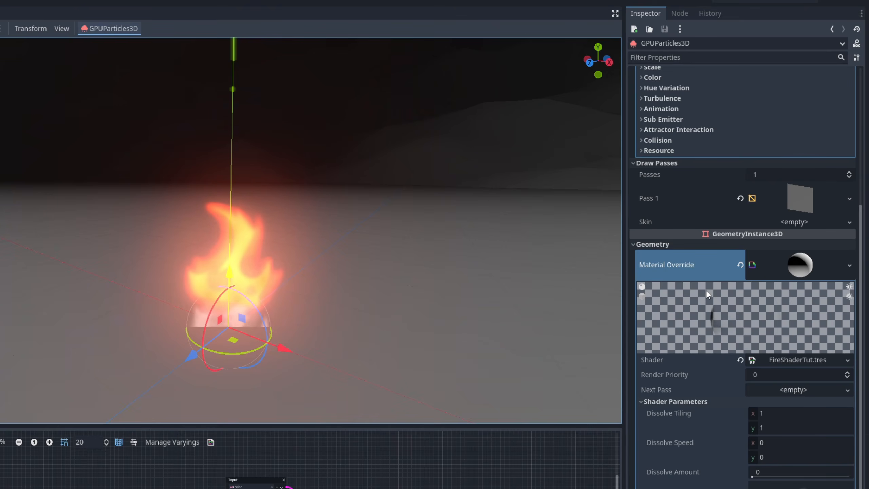
Set the process material's gravity to 5 on the y axis.
{"action": "scroll", "coordinate": [756, 236], "scroll_direction": "up", "scroll_amount": 10}
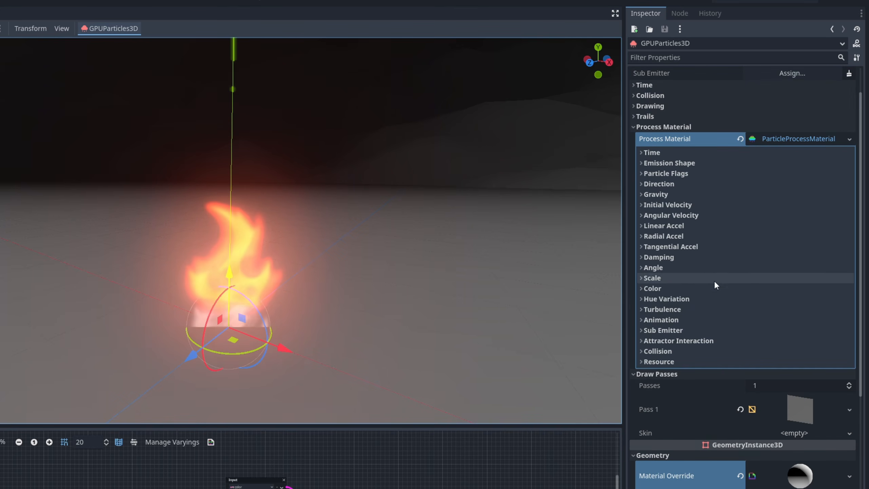
{"action": "left_click", "coordinate": [650, 195]}
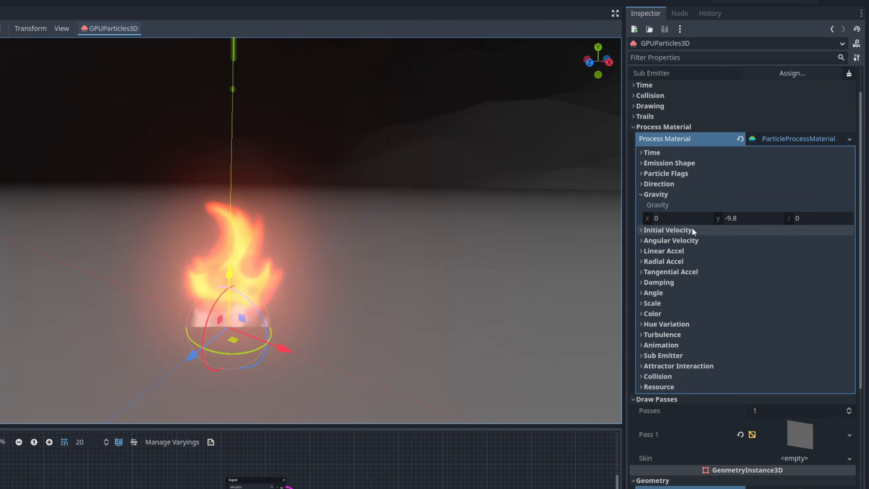
{"action": "left_click", "coordinate": [741, 218]}
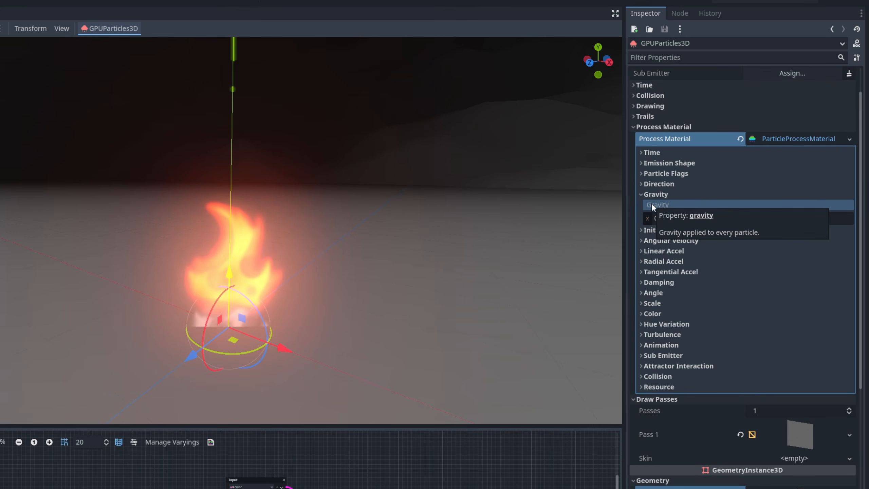
{"action": "type", "text": "5"}
{"action": "key", "text": "Return"}
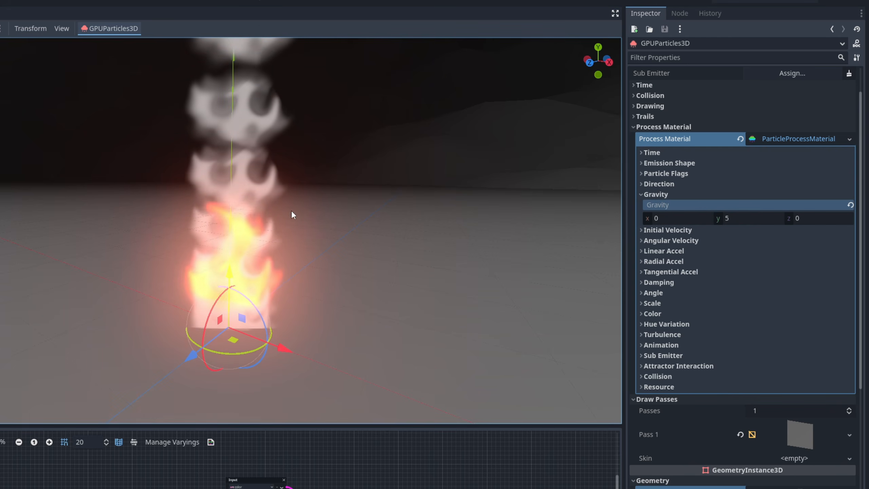
Set the particles' Scale Min to 0.75 and Scale Max to 1.5.
{"action": "left_click", "coordinate": [650, 303]}
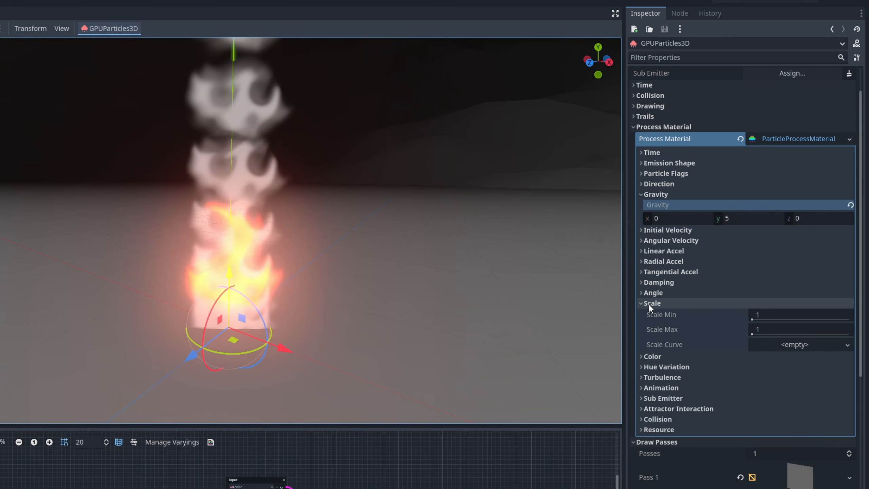
{"action": "left_click", "coordinate": [758, 320]}
{"action": "type", "text": "0.75"}
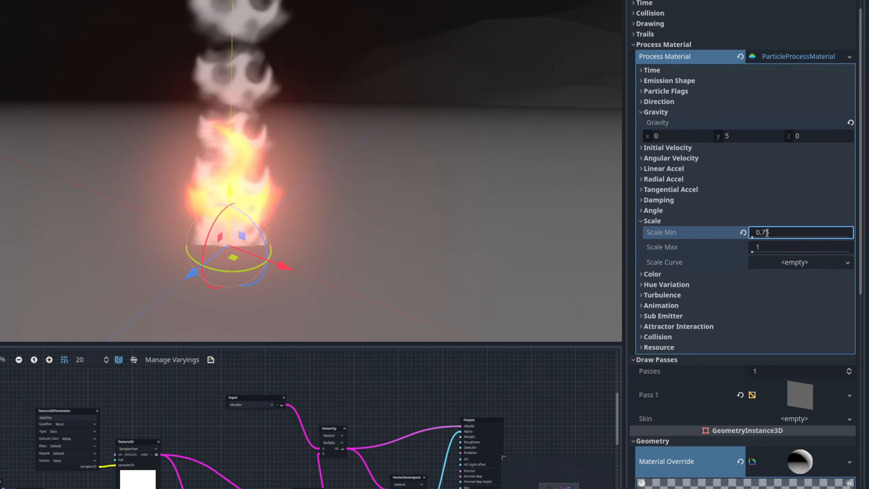
{"action": "left_click", "coordinate": [769, 241]}
{"action": "type", "text": "1.5"}
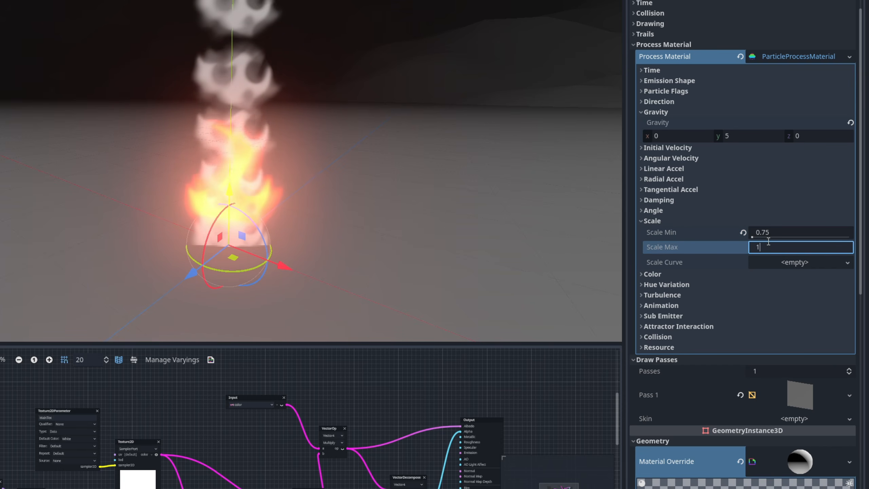
{"action": "key", "text": "Return"}
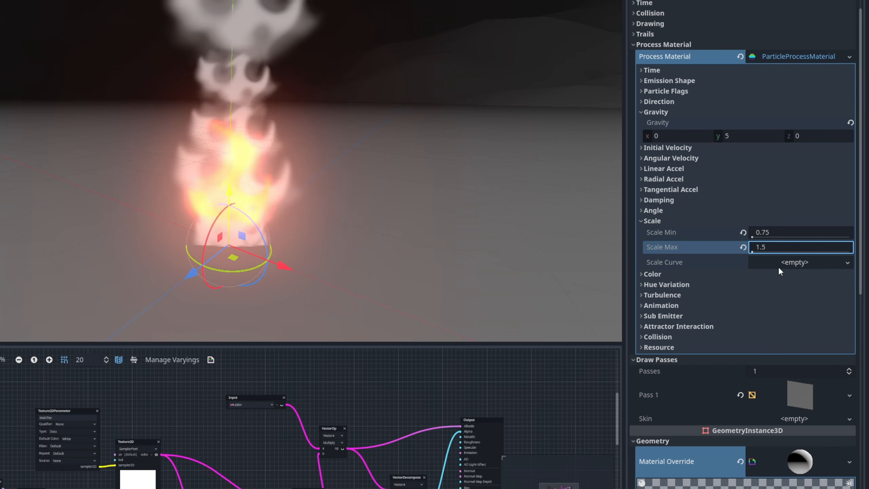
Add a CurveTexture scale curve rising from 0 to 1 at about 0.19, then easing down to 0 at the end with a steeper end tangent.
{"action": "left_click", "coordinate": [791, 263]}
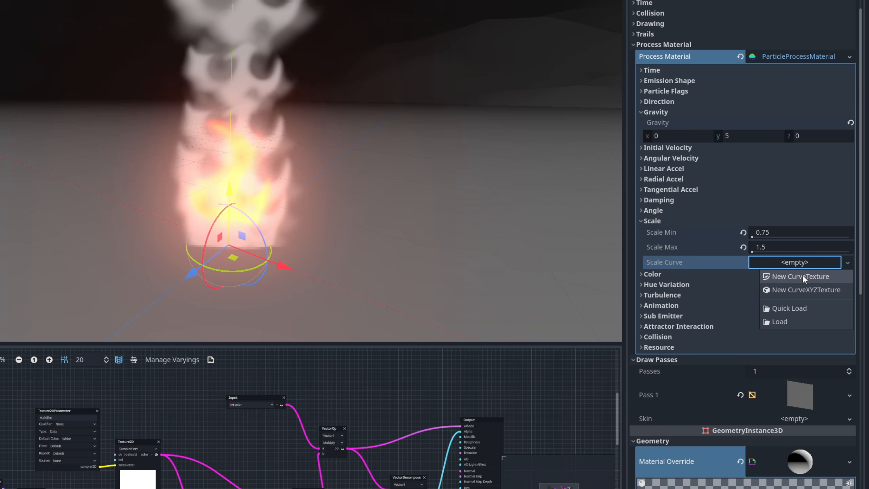
{"action": "left_click", "coordinate": [803, 276]}
{"action": "left_click", "coordinate": [810, 266]}
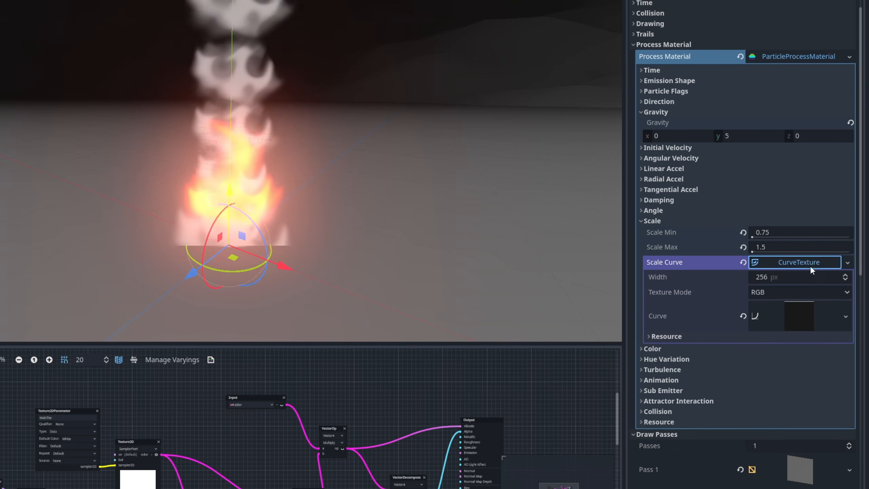
{"action": "left_click", "coordinate": [799, 310]}
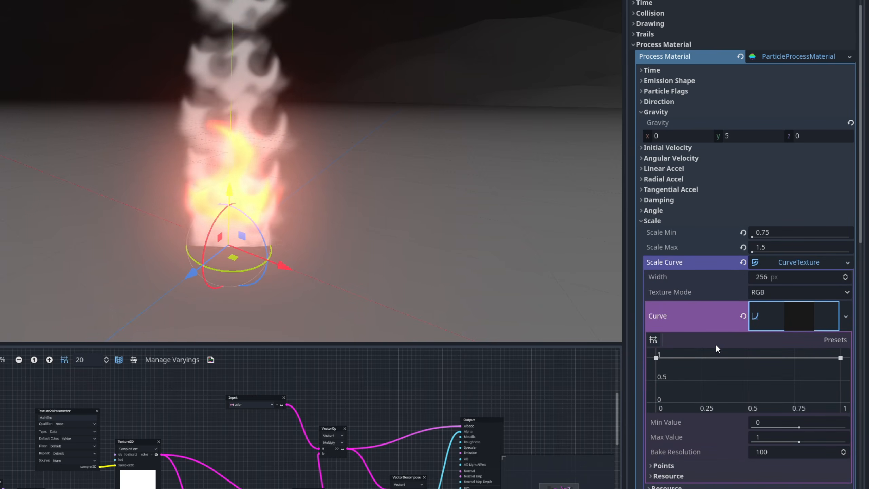
{"action": "left_click", "coordinate": [690, 357]}
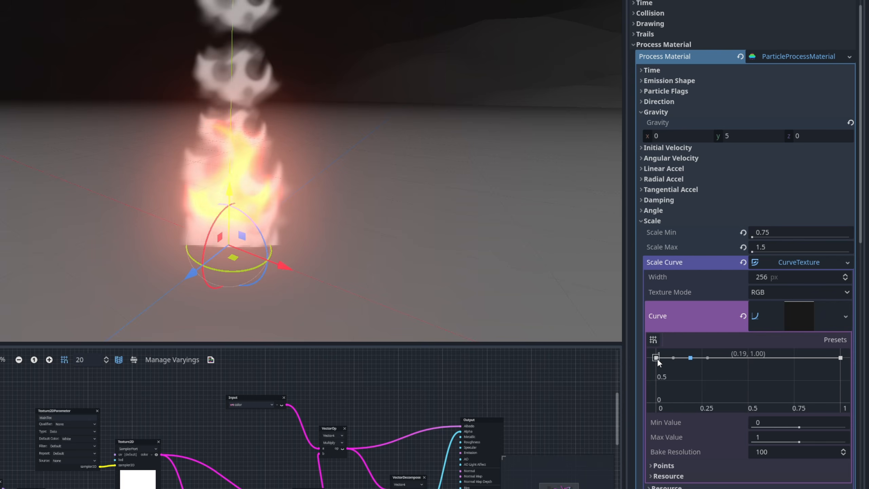
{"action": "left_click_drag", "start_coordinate": [657, 358], "coordinate": [659, 408]}
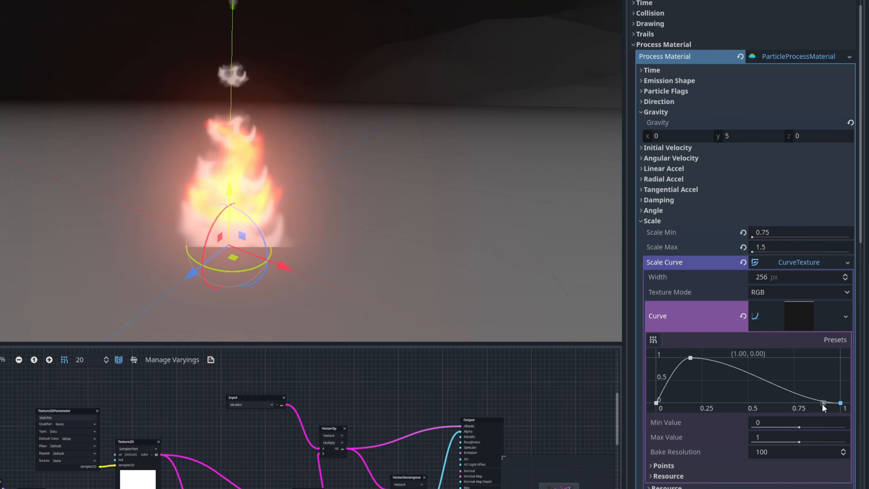
{"action": "mouse_move", "coordinate": [822, 404]}
{"action": "left_mouse_down"}
{"action": "mouse_move", "coordinate": [822, 392]}
{"action": "mouse_move", "coordinate": [816, 396]}
{"action": "left_mouse_up"}
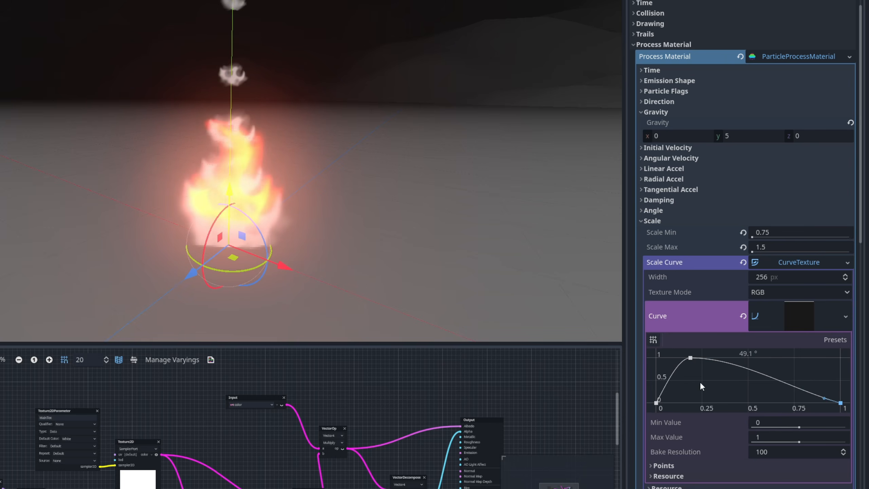
Set the emitter's Amount to 20 and its Lifetime to 1.2 s.
{"action": "scroll", "coordinate": [750, 203], "scroll_direction": "up", "scroll_amount": 3}
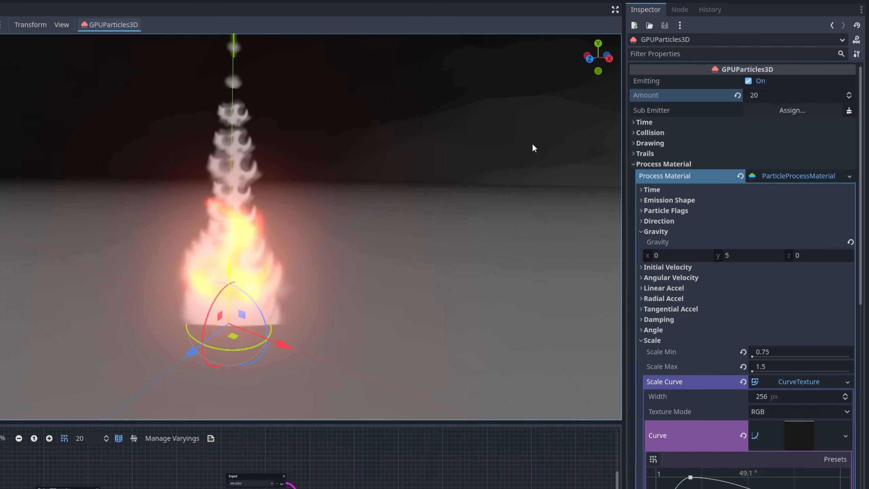
{"action": "left_click", "coordinate": [645, 122]}
{"action": "left_click", "coordinate": [758, 134]}
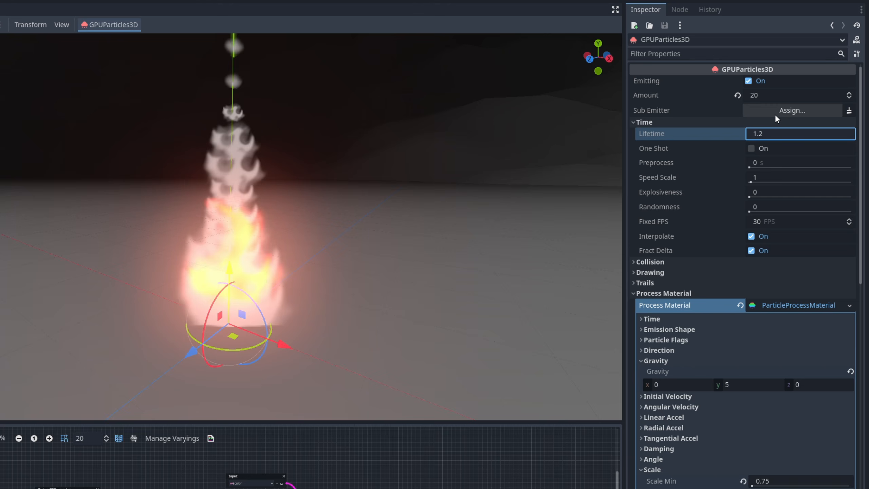
{"action": "key", "text": "Return"}
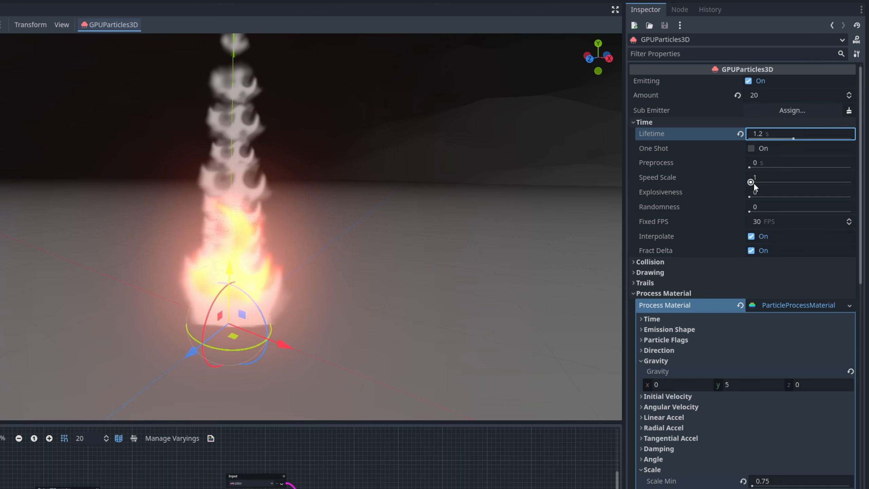
{"action": "scroll", "coordinate": [752, 208], "scroll_direction": "down", "scroll_amount": 4}
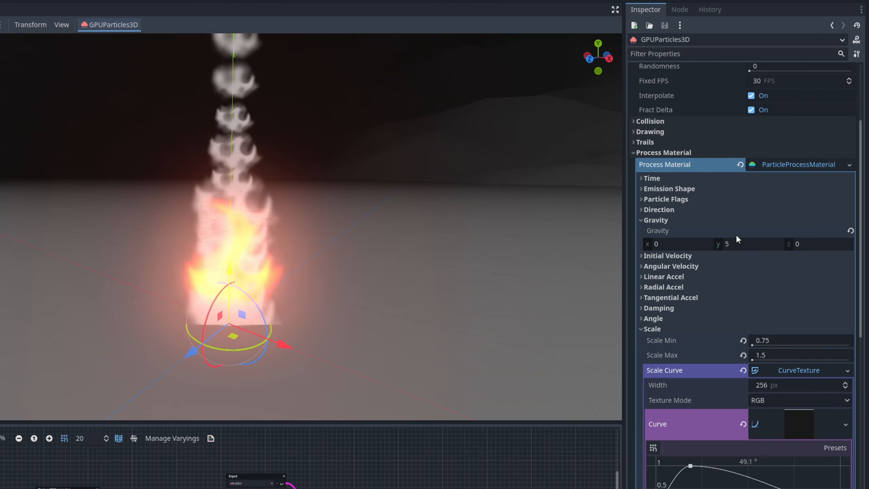
Set the process material's emission shape to Sphere with a radius of 0.2.
{"action": "left_click", "coordinate": [691, 190]}
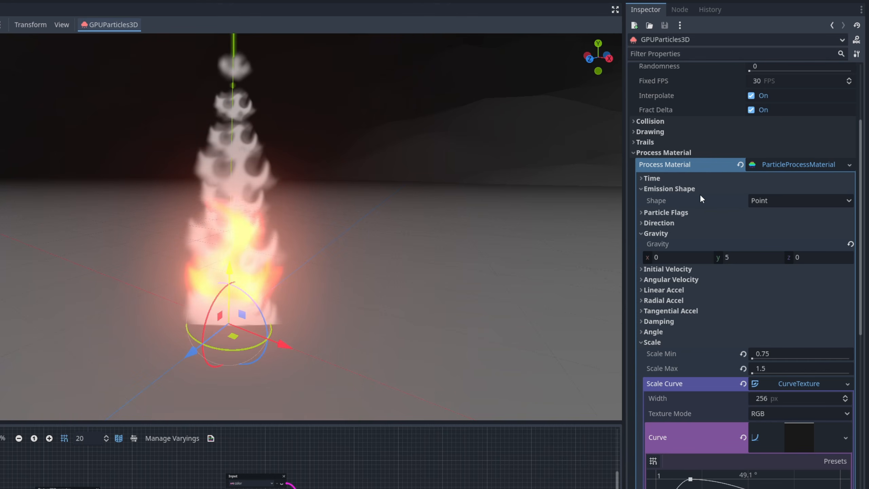
{"action": "left_click", "coordinate": [773, 201]}
{"action": "left_click", "coordinate": [763, 228]}
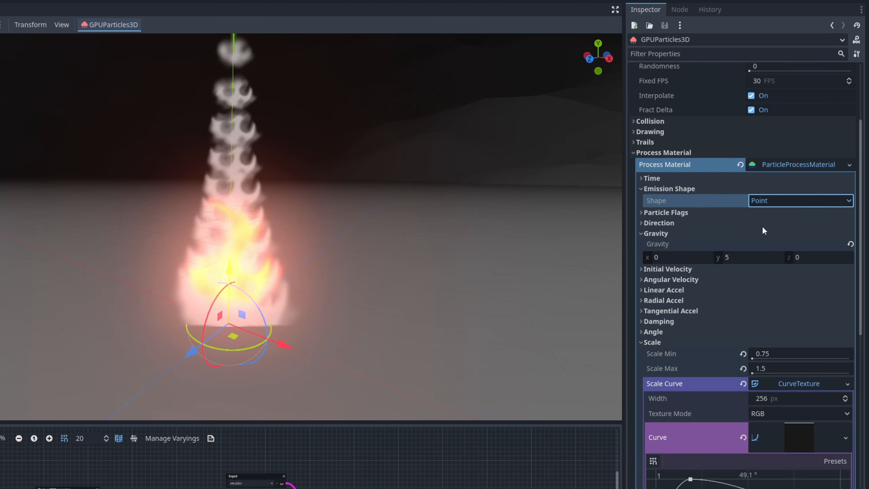
{"action": "left_click", "coordinate": [776, 213]}
{"action": "type", "text": "0.2"}
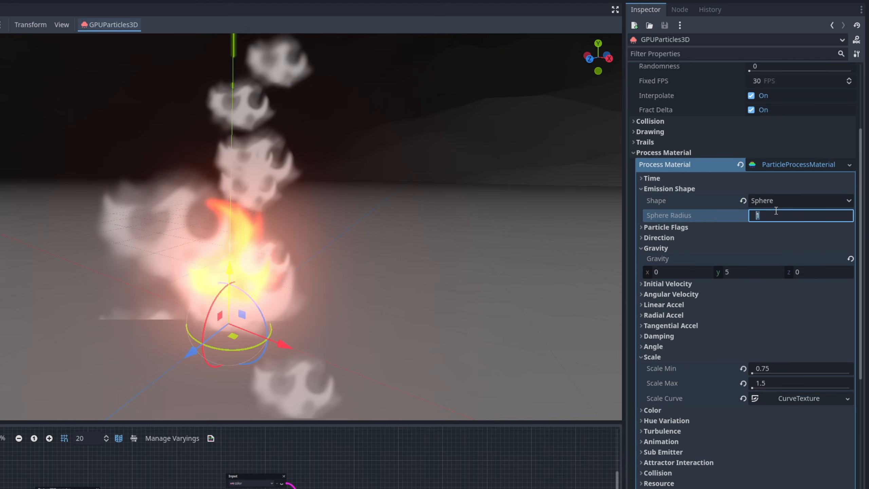
{"action": "key", "text": "Return"}
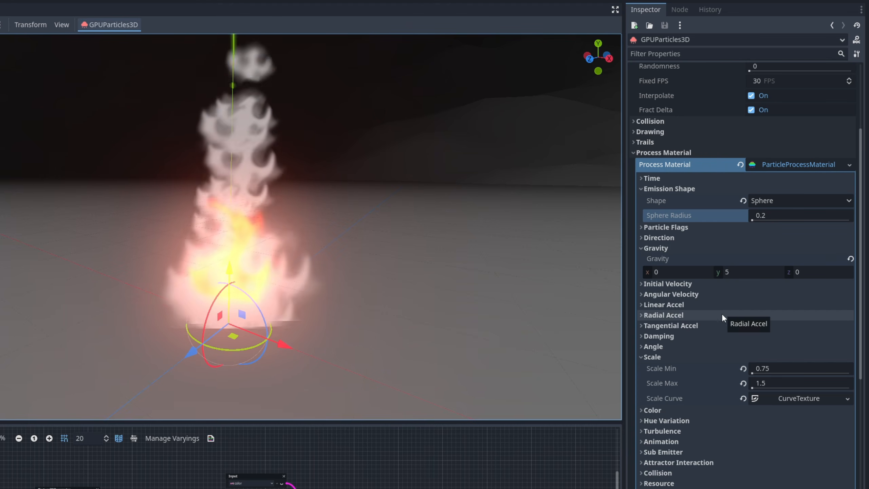
Set the particles' Angle Min to -360° and Angle Max to 360°.
{"action": "left_click", "coordinate": [687, 346]}
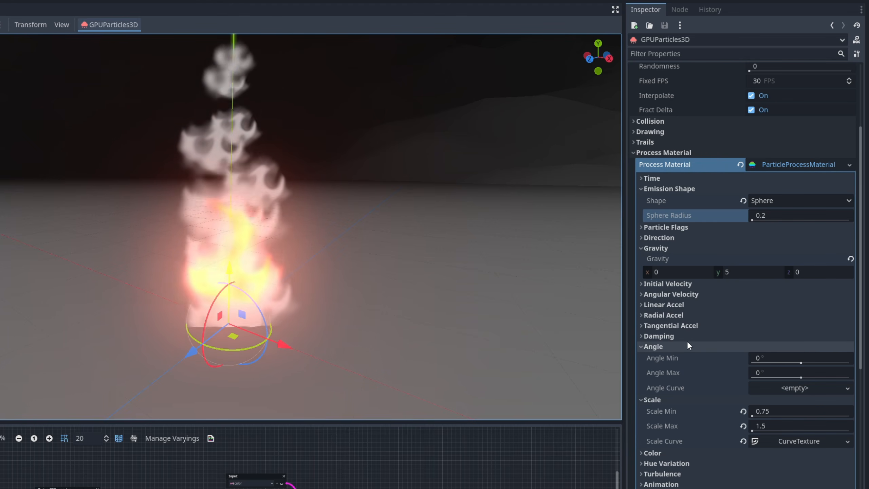
{"action": "left_click", "coordinate": [787, 358]}
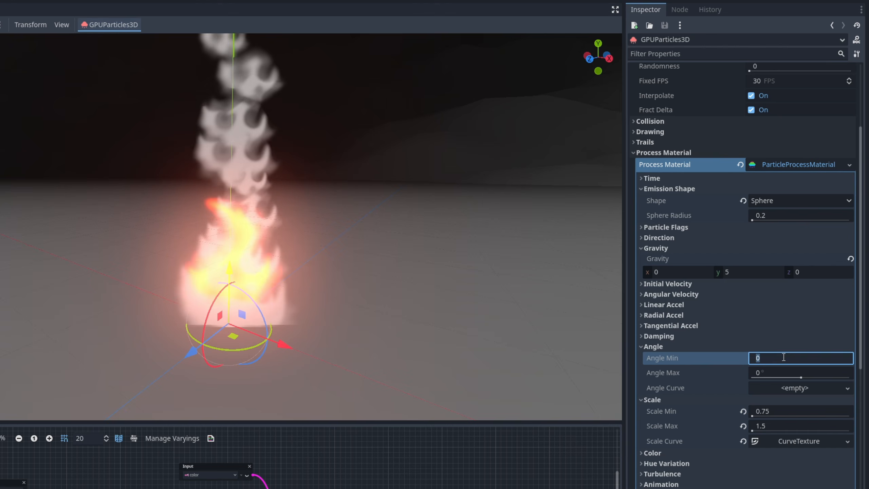
{"action": "type", "text": "-360"}
{"action": "key", "text": "Return"}
{"action": "left_click", "coordinate": [773, 372]}
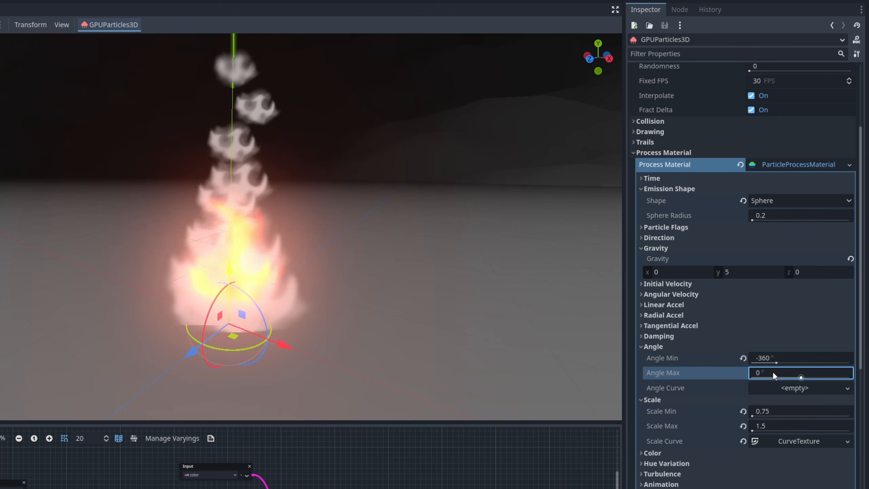
{"action": "type", "text": "360"}
{"action": "key", "text": "Return"}
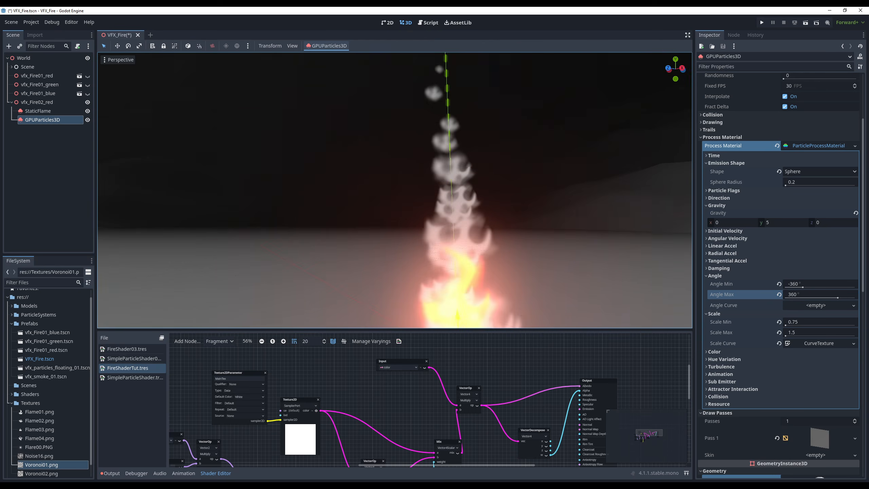
In the flame shader's Vertex stage, set the GetBillboardMatrix node's Billboard Type to Particles.
{"action": "mouse_move", "coordinate": [423, 152]}
{"action": "right_mouse_down"}
{"action": "mouse_move", "coordinate": [434, 192]}
{"action": "mouse_move", "coordinate": [423, 152]}
{"action": "right_mouse_up"}
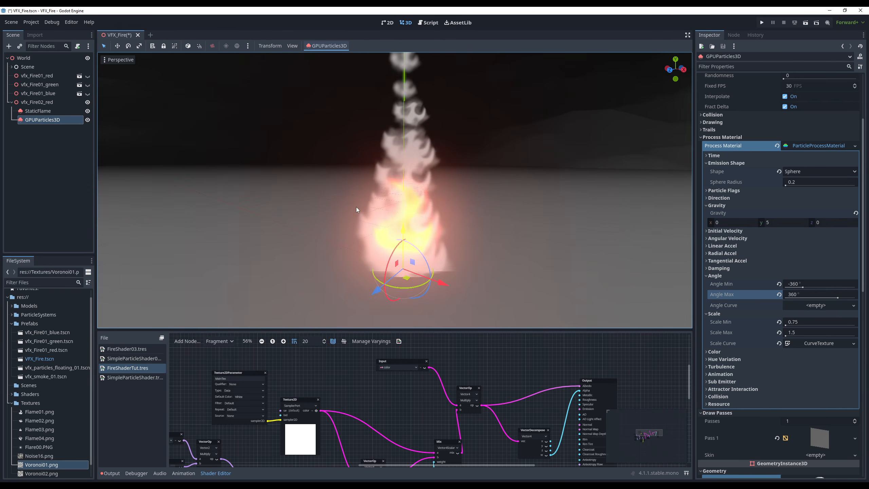
{"action": "scroll", "coordinate": [372, 372], "scroll_direction": "down", "scroll_amount": 1}
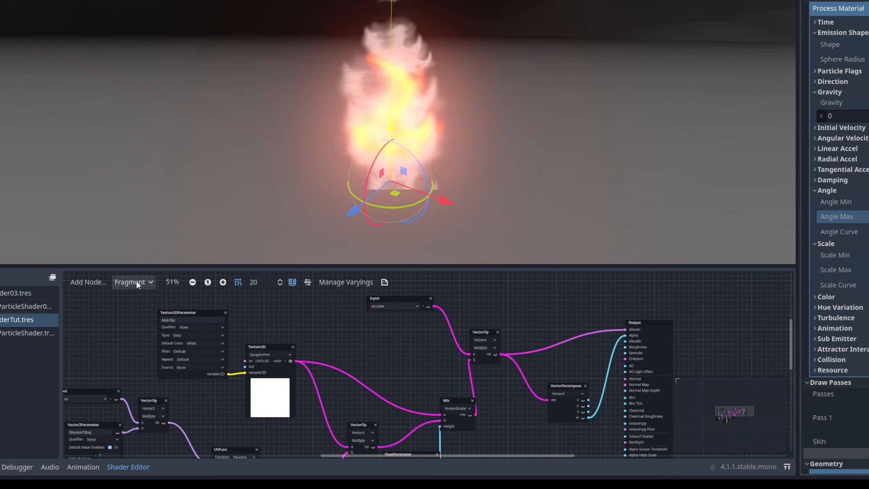
{"action": "left_click", "coordinate": [220, 341]}
{"action": "left_click", "coordinate": [134, 297]}
{"action": "scroll", "coordinate": [423, 380], "scroll_direction": "up", "scroll_amount": 4}
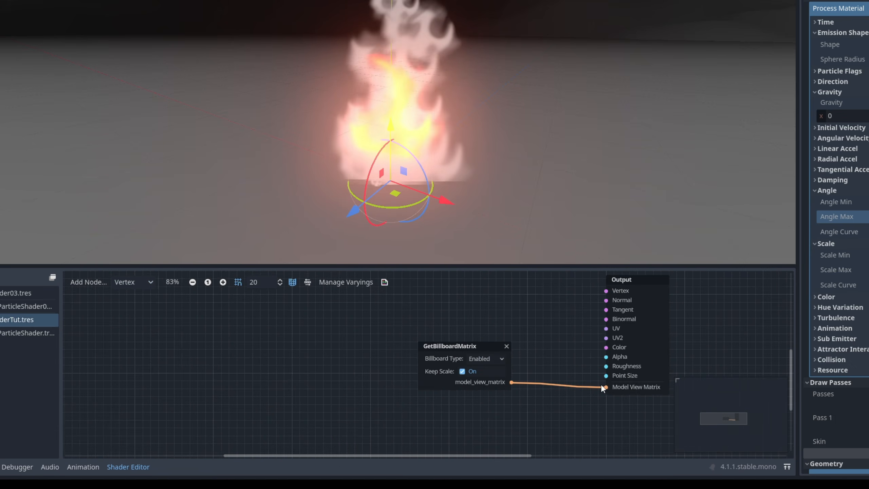
{"action": "scroll", "coordinate": [487, 373], "scroll_direction": "up", "scroll_amount": 1}
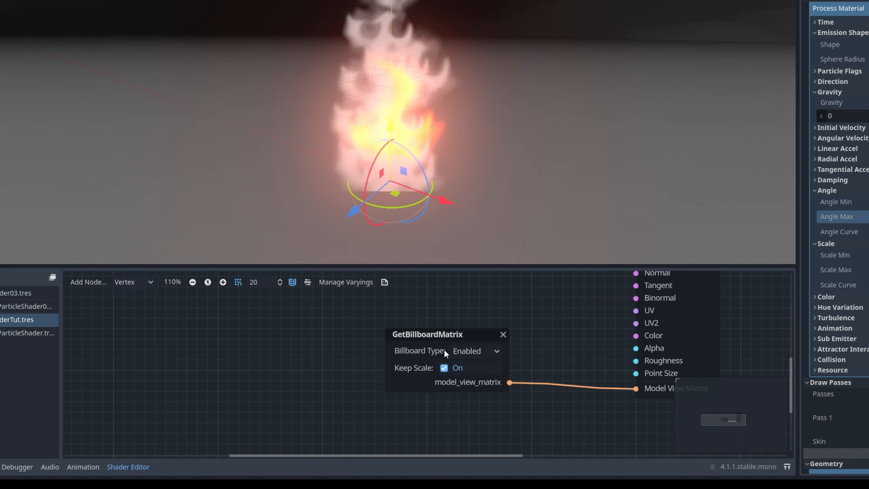
{"action": "left_click", "coordinate": [475, 350]}
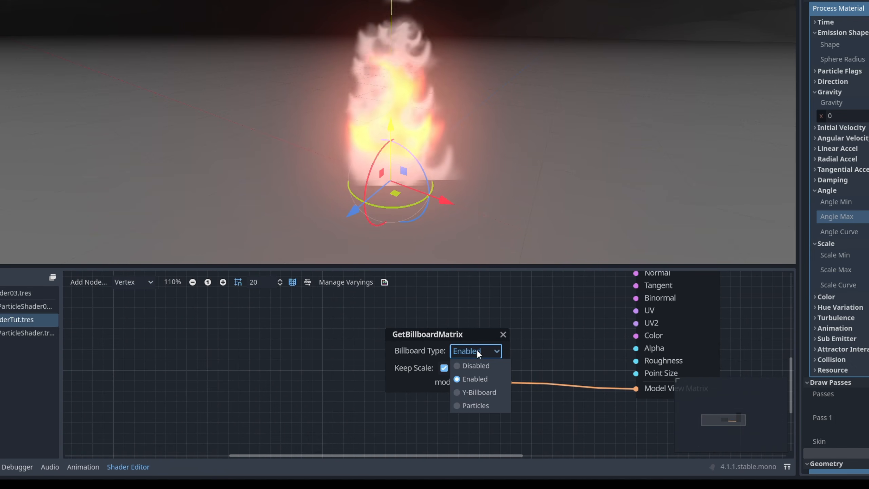
{"action": "left_click", "coordinate": [473, 406]}
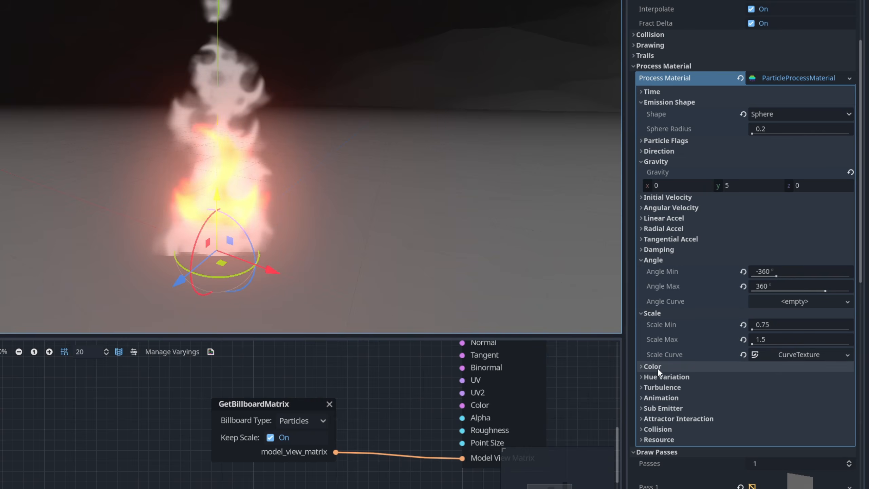
Set the particle color to the saved HDR yellow swatch with RGB 1023, 320, 159.
{"action": "left_click", "coordinate": [723, 352]}
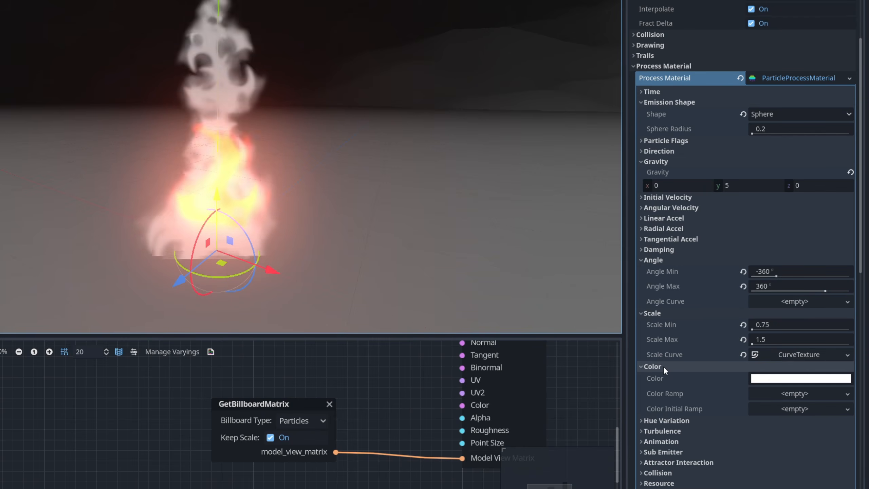
{"action": "left_click", "coordinate": [777, 378]}
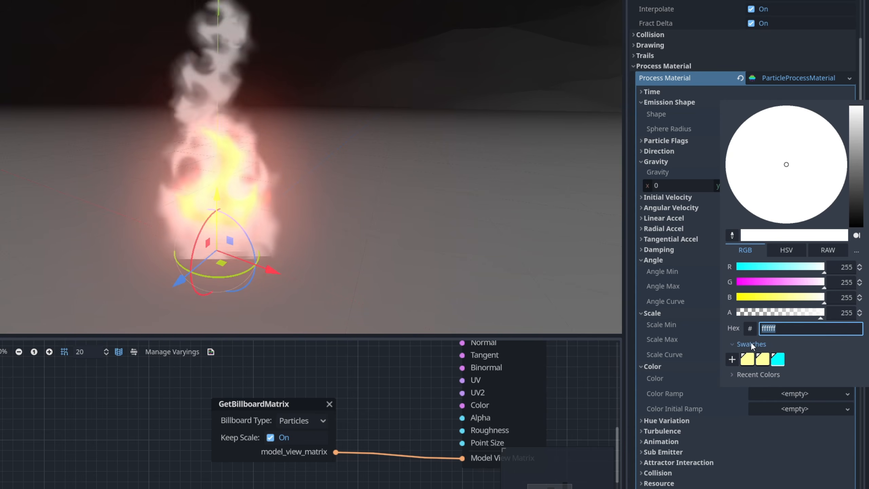
{"action": "left_click", "coordinate": [749, 360]}
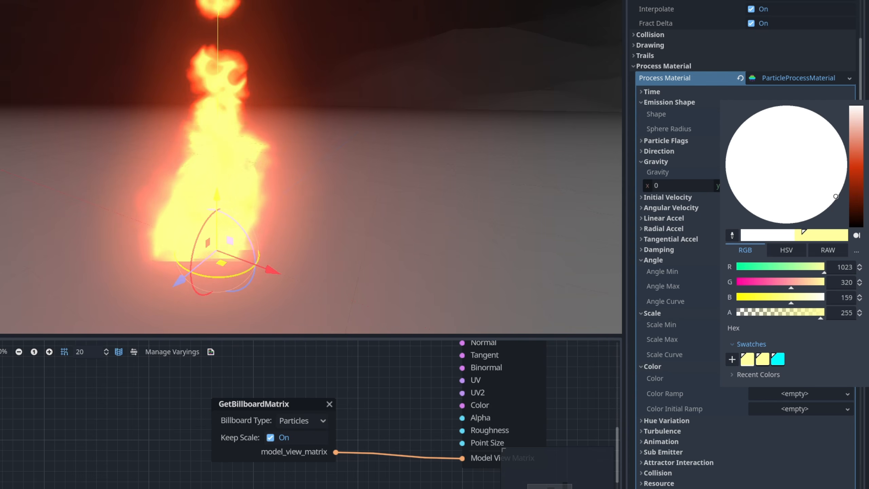
{"action": "key", "text": "Escape"}
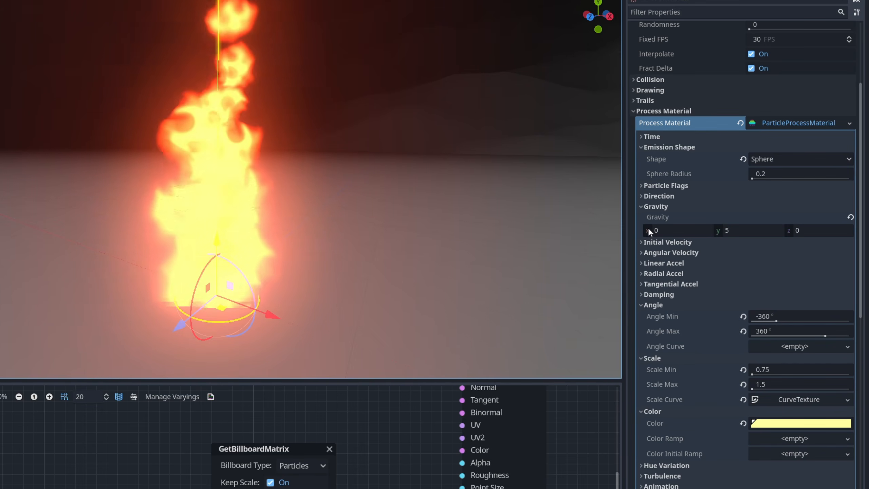
Set the particles' Damping Min to 0.5 and Damping Max to 1.
{"action": "left_click", "coordinate": [645, 294]}
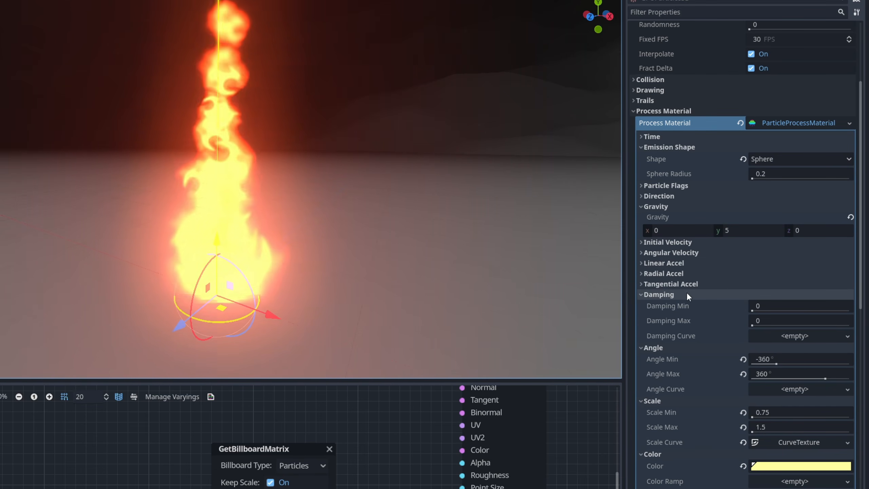
{"action": "left_click", "coordinate": [769, 305]}
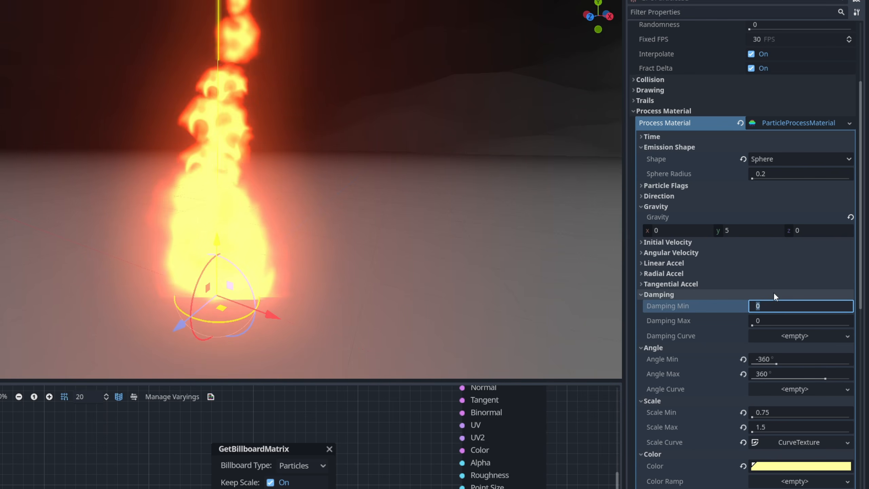
{"action": "type", "text": ".5"}
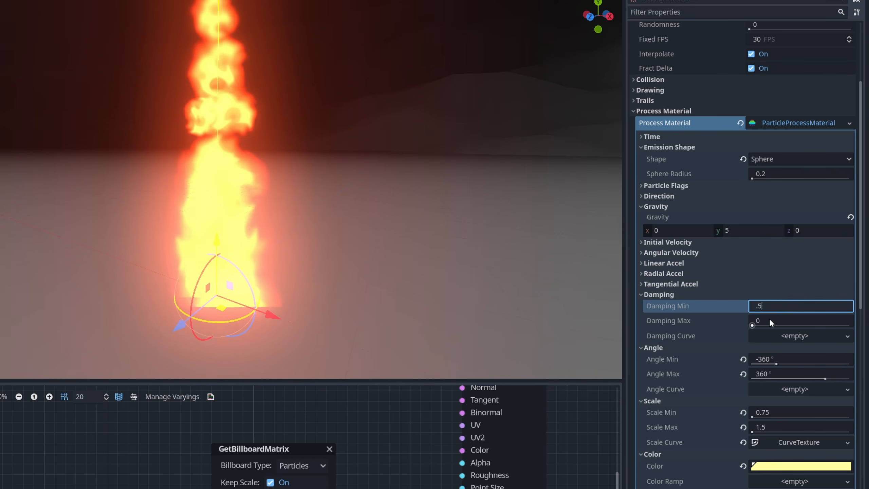
{"action": "left_click", "coordinate": [772, 320]}
{"action": "type", "text": "1"}
{"action": "key", "text": "Return"}
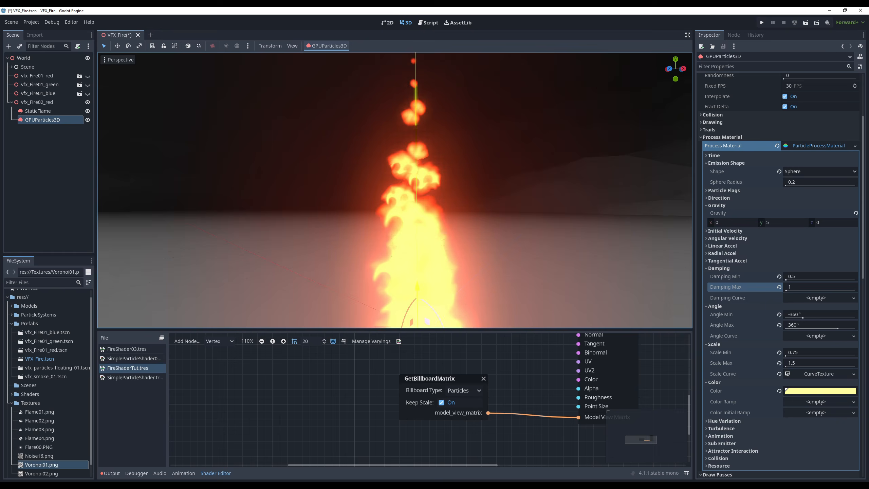
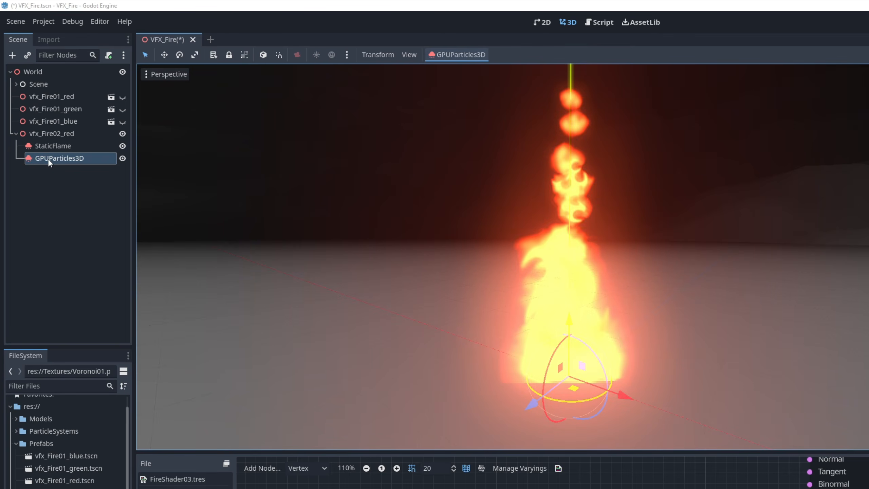
Rename the GPUParticles3D node as Flames.
{"action": "double_click", "coordinate": [35, 120]}
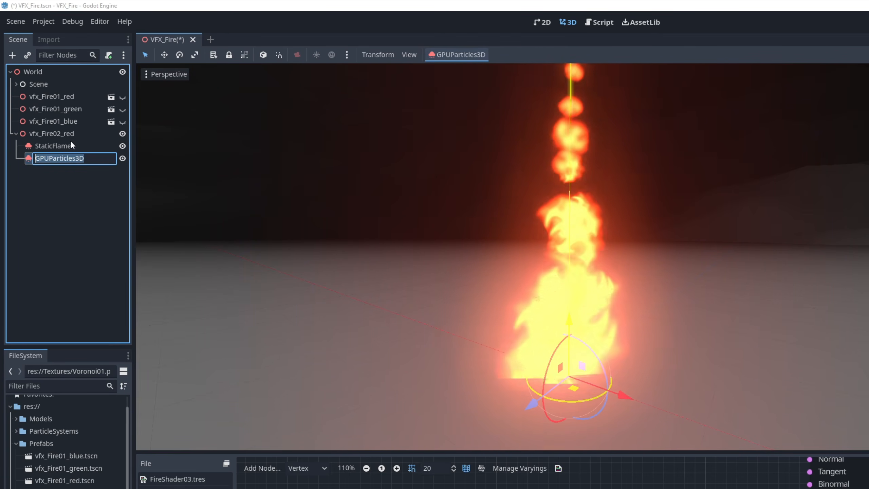
{"action": "type", "text": "Fla"}
{"action": "key", "text": "Return"}
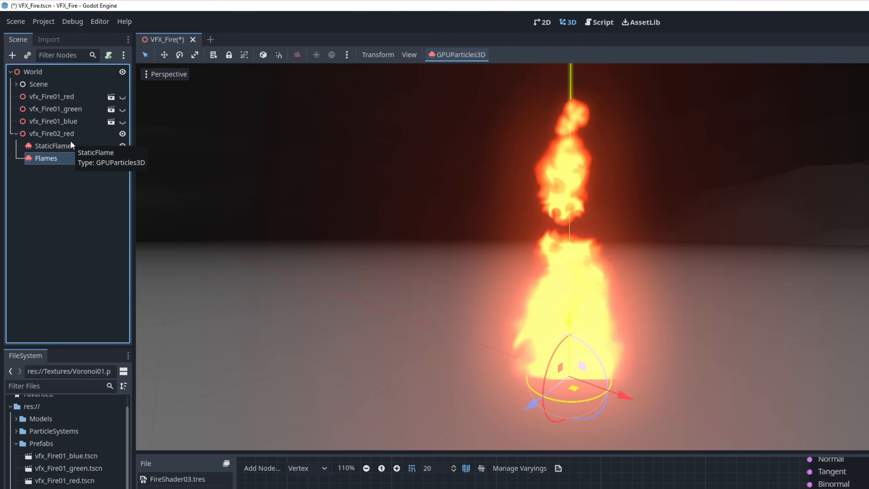
Duplicate the Flames emitter and rename the copy as Smoke.
{"action": "key", "text": "ctrl+d"}
{"action": "double_click", "coordinate": [54, 170]}
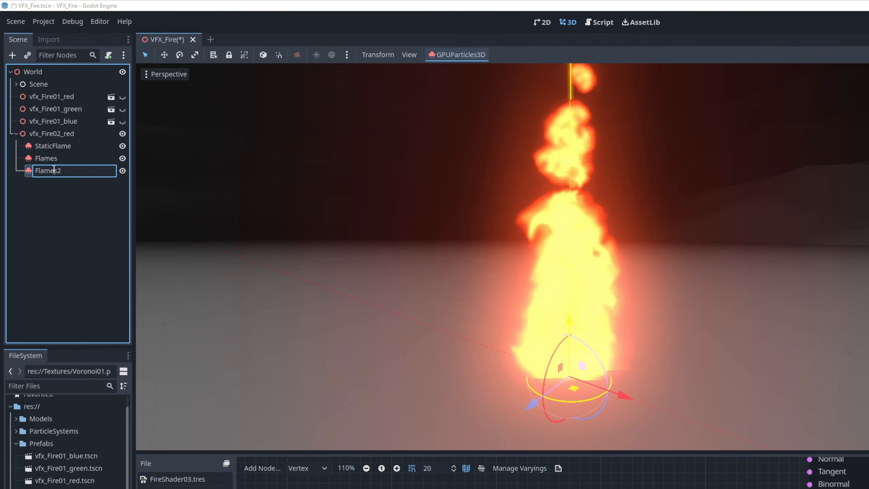
{"action": "double_click", "coordinate": [54, 170]}
{"action": "type", "text": "S"}
{"action": "key", "text": "Return"}
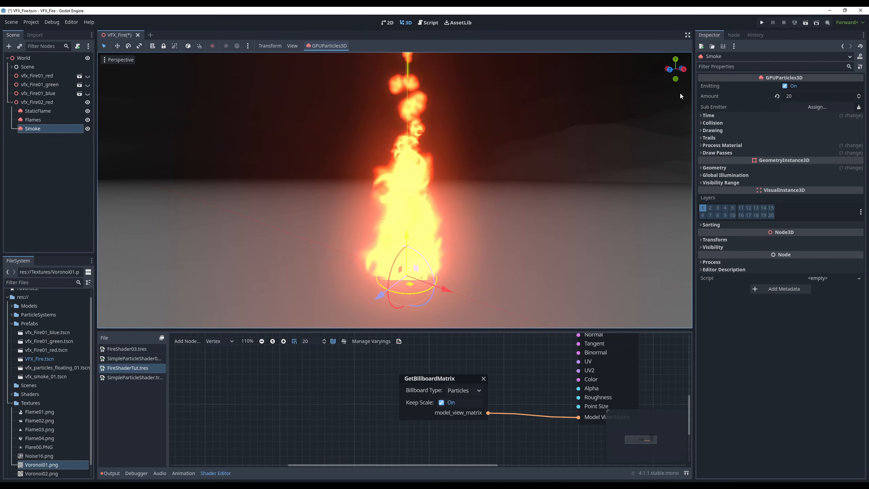
Try black (000000) as the particle color in the Smoke emitter's process material and undo the change.
{"action": "left_click", "coordinate": [728, 146]}
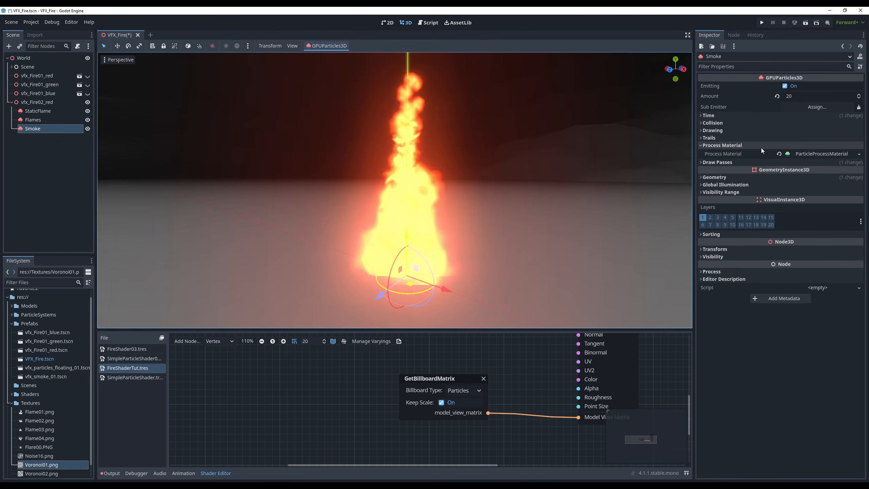
{"action": "left_click", "coordinate": [813, 154]}
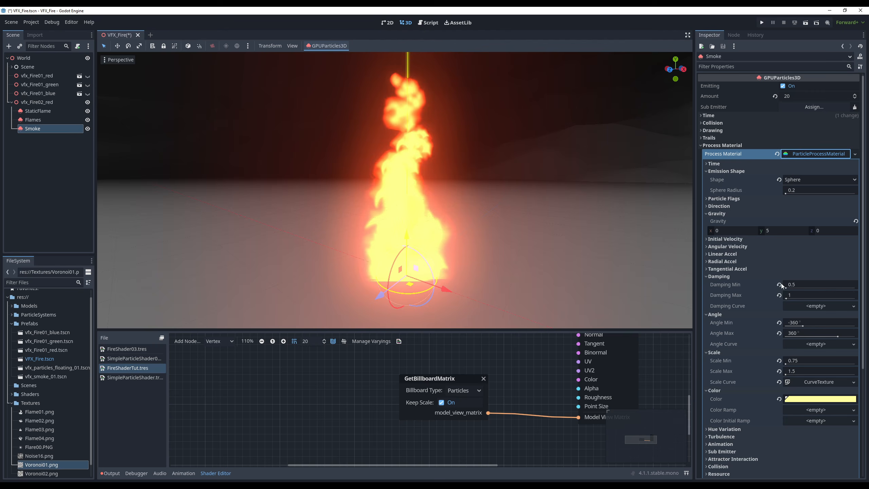
{"action": "left_click", "coordinate": [798, 399]}
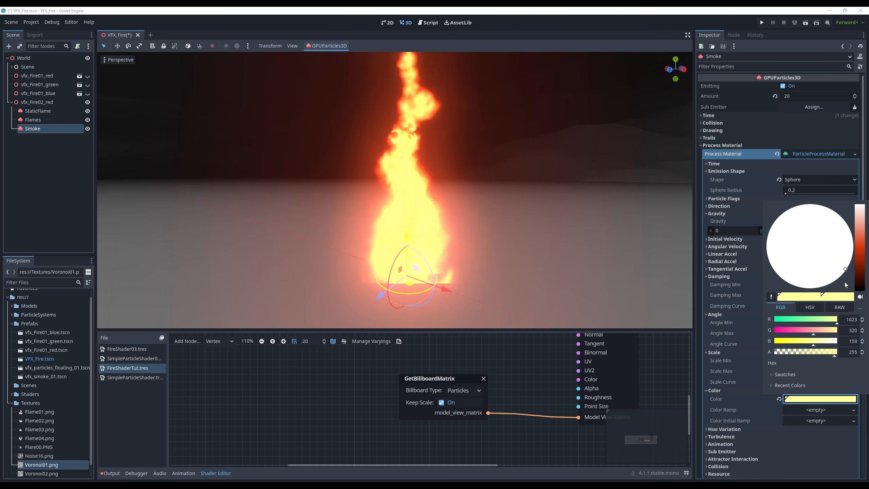
{"action": "left_click_drag", "start_coordinate": [861, 208], "coordinate": [861, 294]}
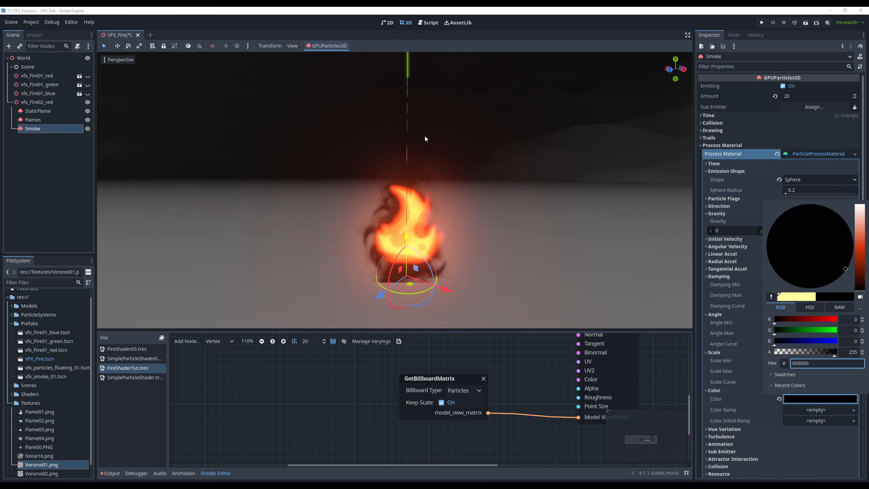
{"action": "left_click", "coordinate": [90, 130]}
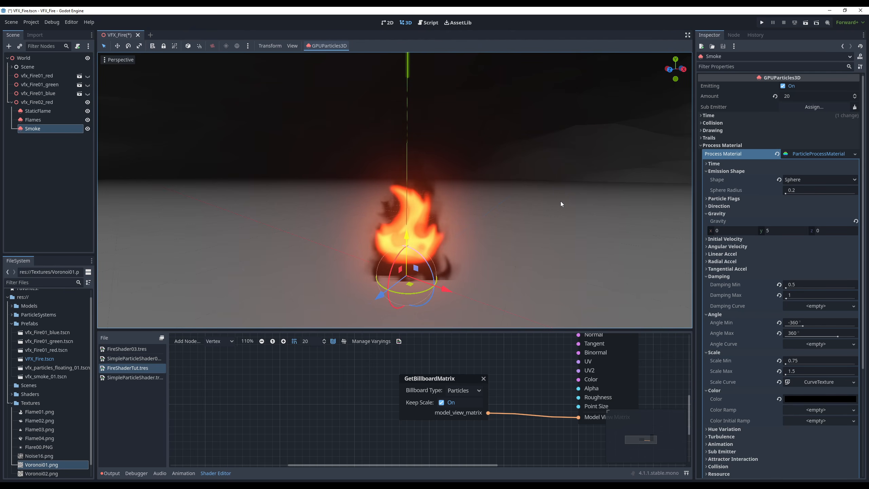
{"action": "key", "text": "ctrl+z"}
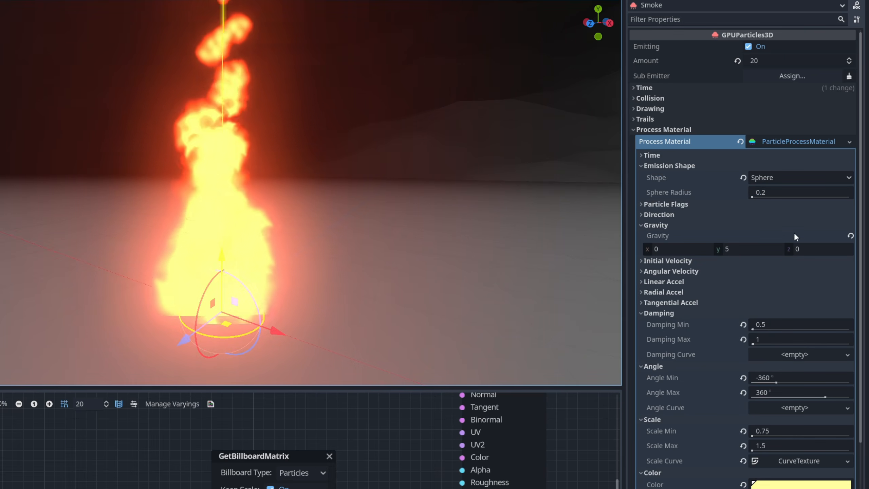
Make the Smoke emitter's process material unique and enable Local to Scene in its resource settings.
{"action": "left_click", "coordinate": [831, 142]}
{"action": "left_click", "coordinate": [831, 142]}
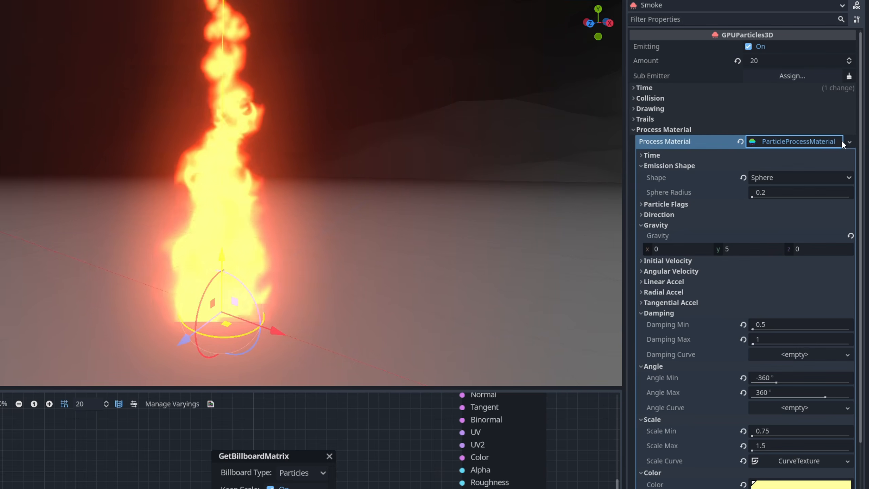
{"action": "left_click", "coordinate": [849, 142]}
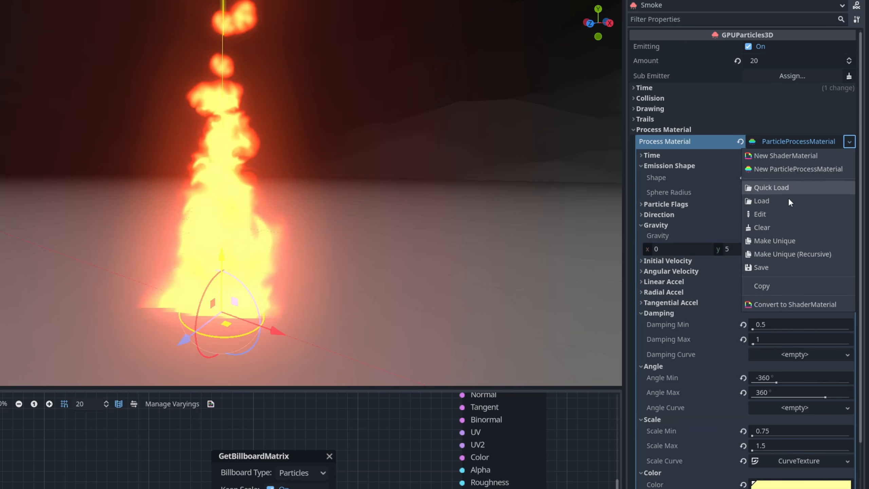
{"action": "left_click", "coordinate": [778, 240]}
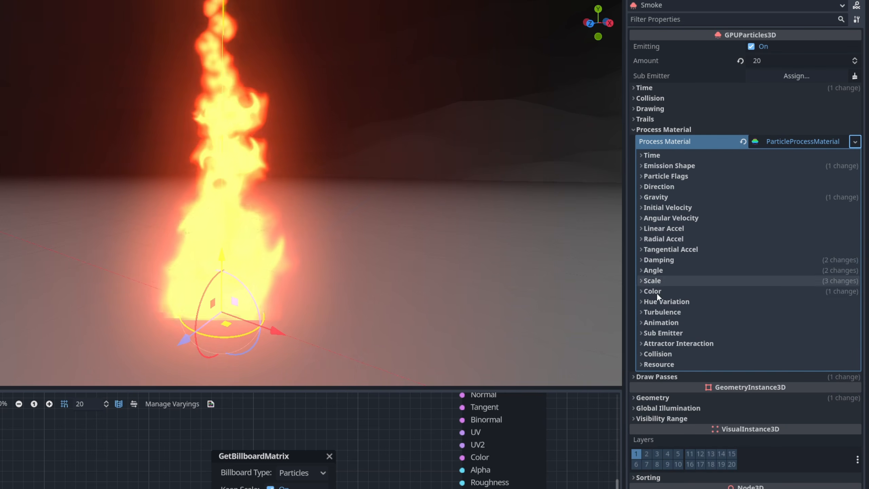
{"action": "left_click", "coordinate": [651, 364]}
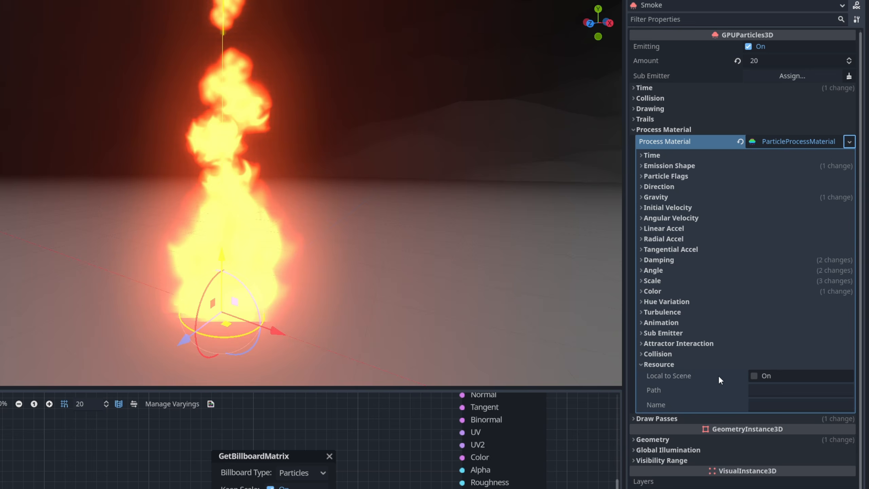
{"action": "left_click", "coordinate": [753, 375]}
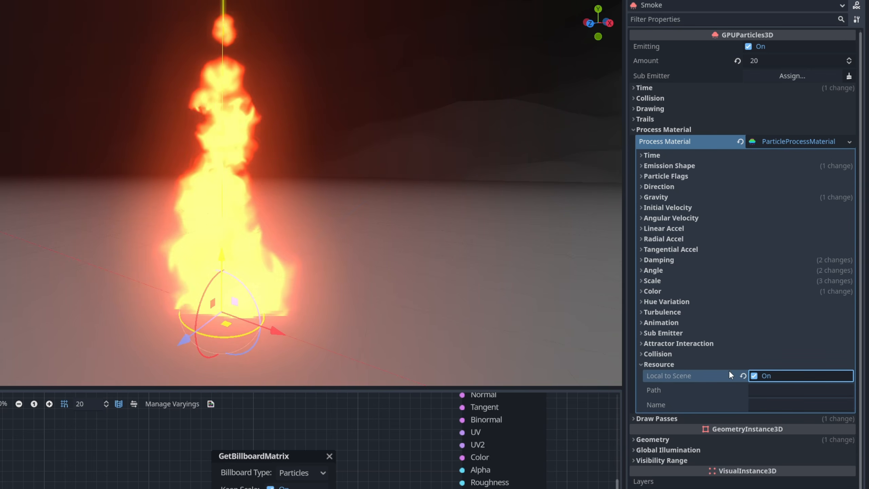
Set the particle color in the Smoke emitter's process material to black.
{"action": "left_click", "coordinate": [661, 290]}
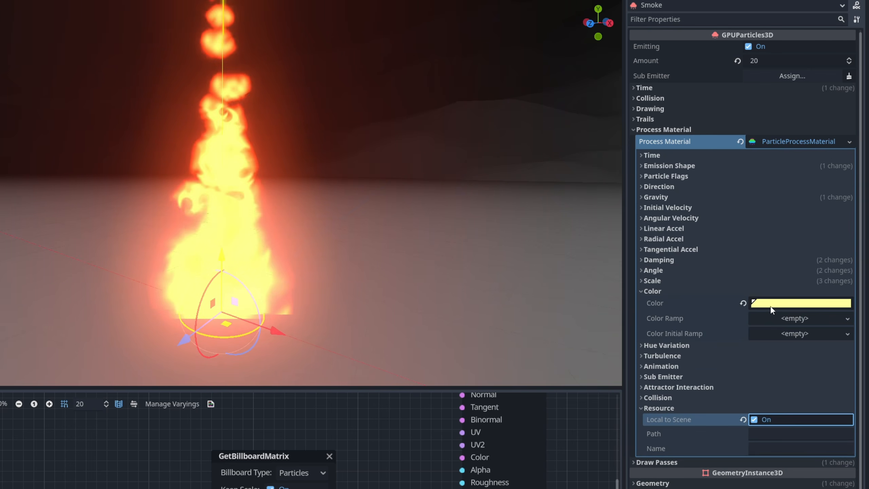
{"action": "left_click", "coordinate": [774, 308]}
{"action": "left_click_drag", "start_coordinate": [855, 358], "coordinate": [856, 436]}
{"action": "left_click", "coordinate": [507, 33]}
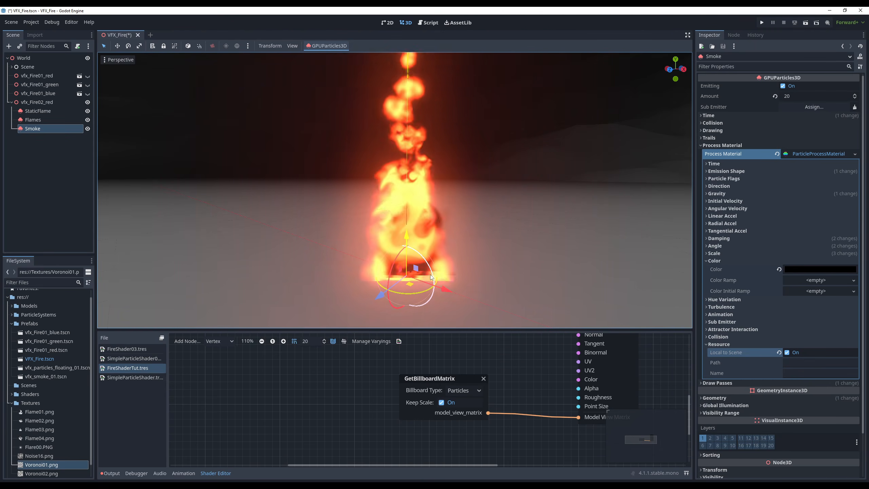
Set the Smoke emitter's Sorting Offset to -1.
{"action": "scroll", "coordinate": [748, 279], "scroll_direction": "down", "scroll_amount": 3}
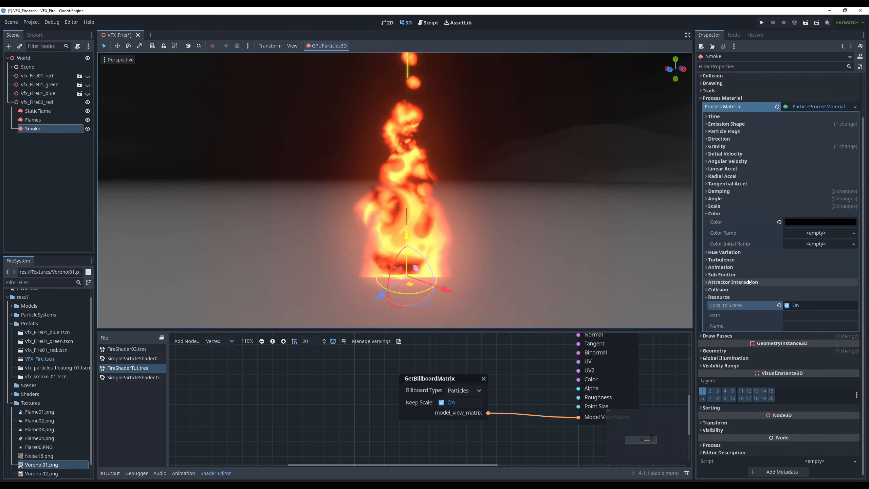
{"action": "left_click", "coordinate": [721, 408]}
{"action": "left_click", "coordinate": [796, 397]}
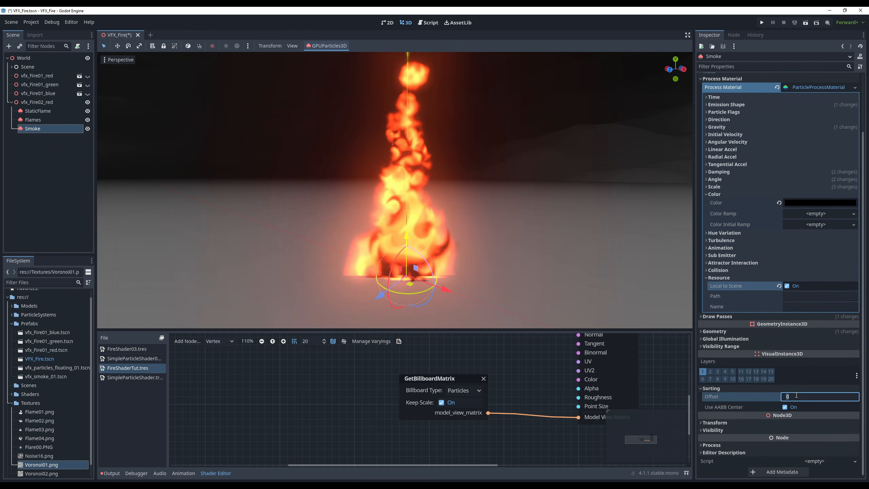
{"action": "type", "text": "-1"}
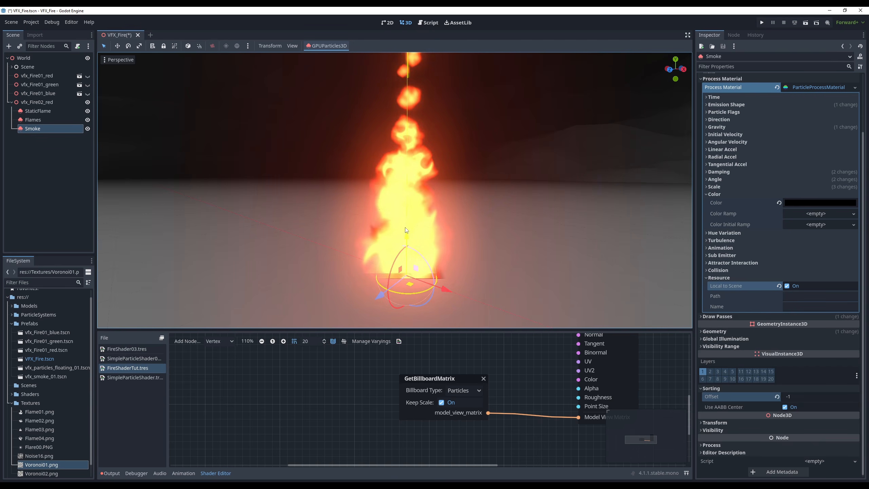
Move the Smoke emitter up along the Y axis and raise the Flames emitter by about 0.43.
{"action": "left_click_drag", "start_coordinate": [407, 238], "coordinate": [407, 236]}
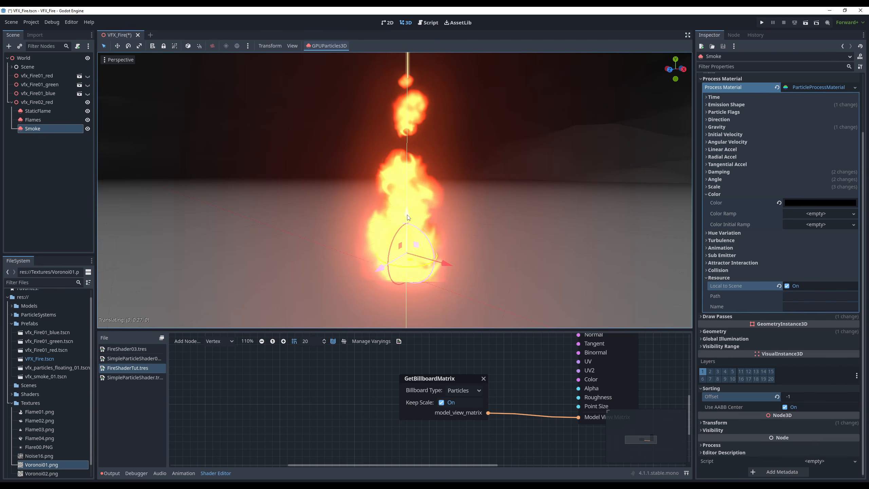
{"action": "left_click", "coordinate": [51, 121]}
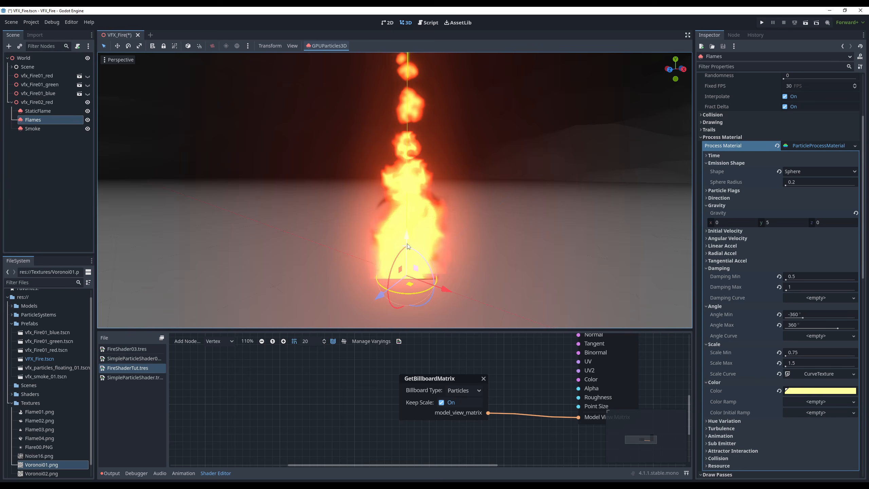
{"action": "left_click_drag", "start_coordinate": [407, 237], "coordinate": [401, 205]}
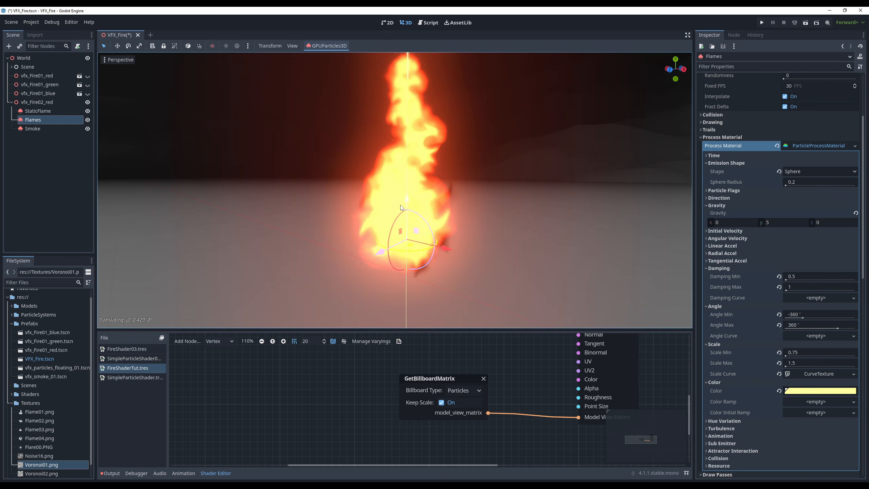
Set the Smoke emitter's Lifetime to 2.5 seconds.
{"action": "left_click", "coordinate": [36, 129]}
{"action": "mouse_move", "coordinate": [488, 203]}
{"action": "right_mouse_down"}
{"action": "mouse_move", "coordinate": [488, 188]}
{"action": "mouse_move", "coordinate": [488, 202]}
{"action": "right_mouse_up"}
{"action": "key", "text": "w"}
{"action": "key", "text": "s"}
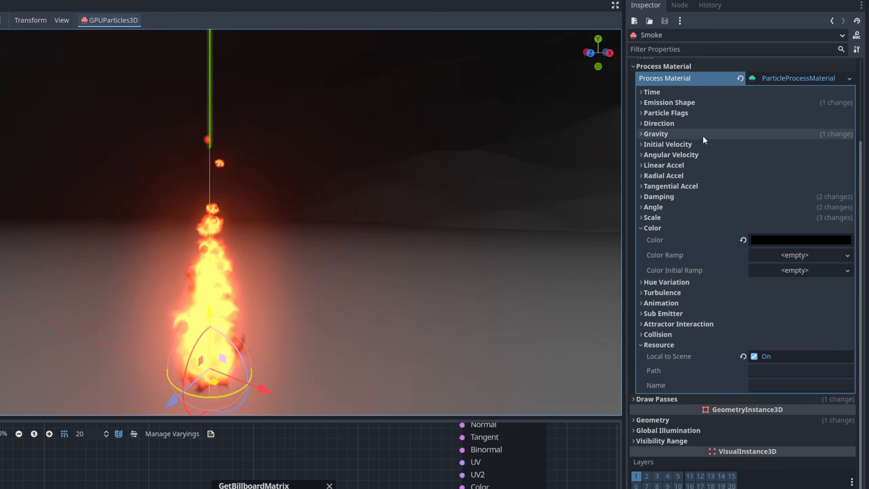
{"action": "scroll", "coordinate": [752, 130], "scroll_direction": "up", "scroll_amount": 3}
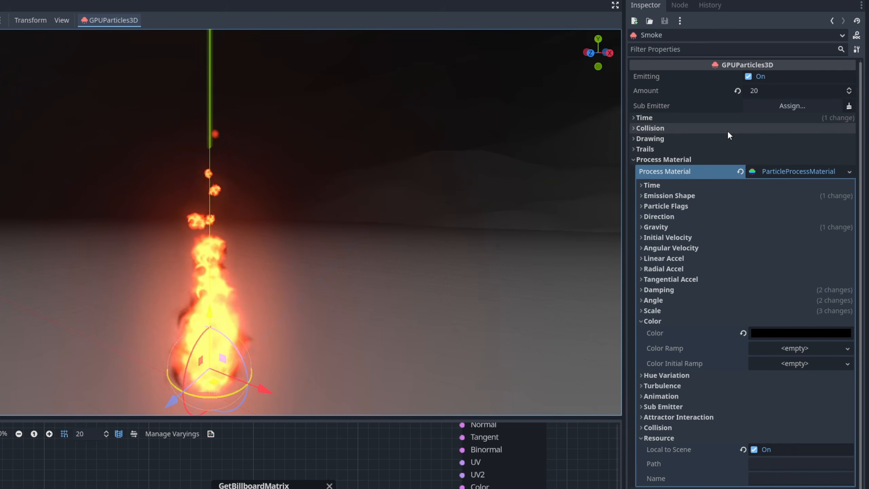
{"action": "left_click", "coordinate": [706, 118]}
{"action": "left_click", "coordinate": [760, 129]}
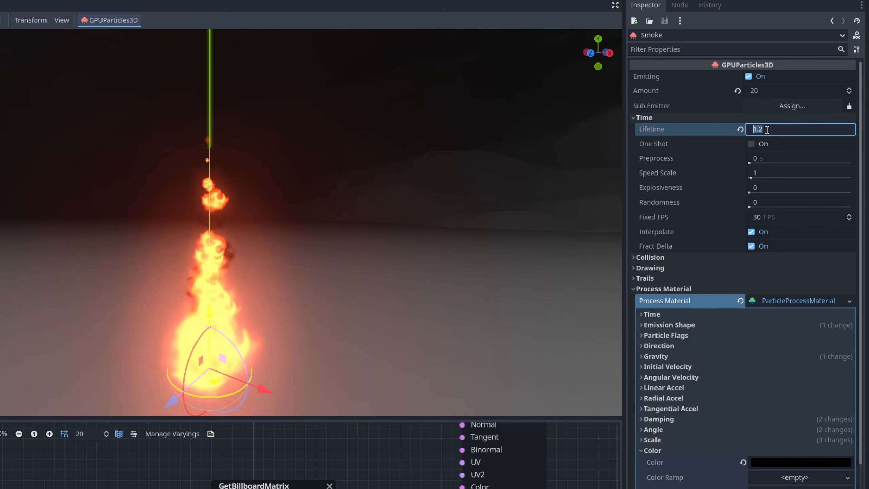
{"action": "type", "text": "2.5"}
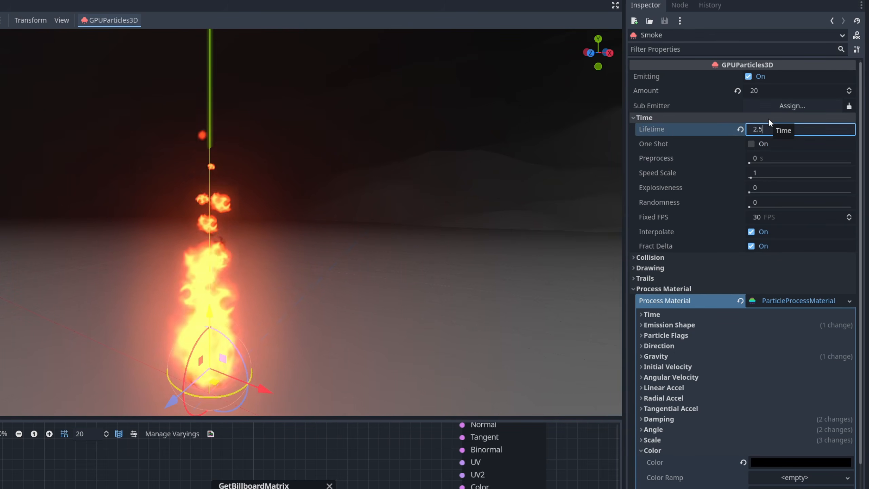
{"action": "key", "text": "Return"}
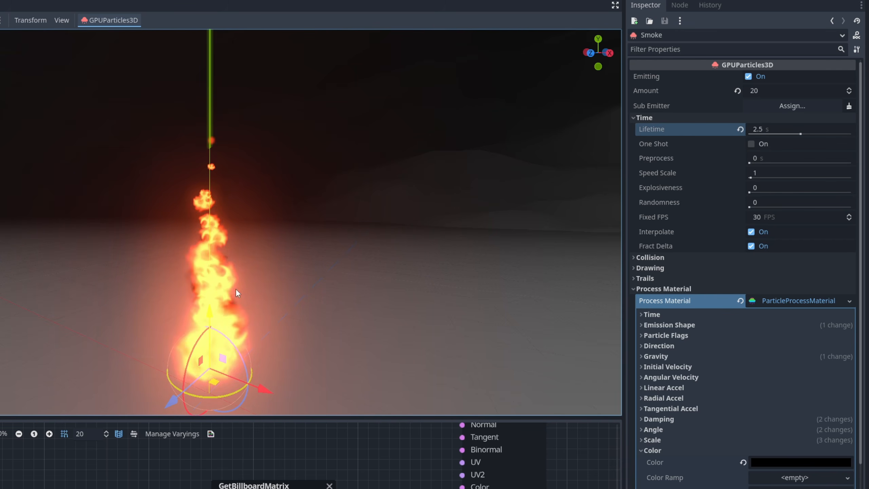
Set the Smoke particles' Scale Min to 1.75 and Scale Max to 2.5.
{"action": "scroll", "coordinate": [698, 304], "scroll_direction": "down", "scroll_amount": 4}
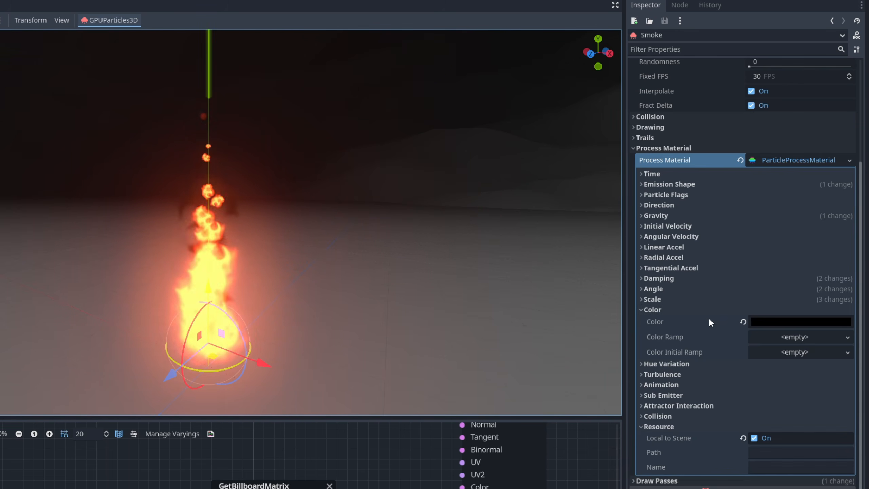
{"action": "left_click", "coordinate": [687, 299]}
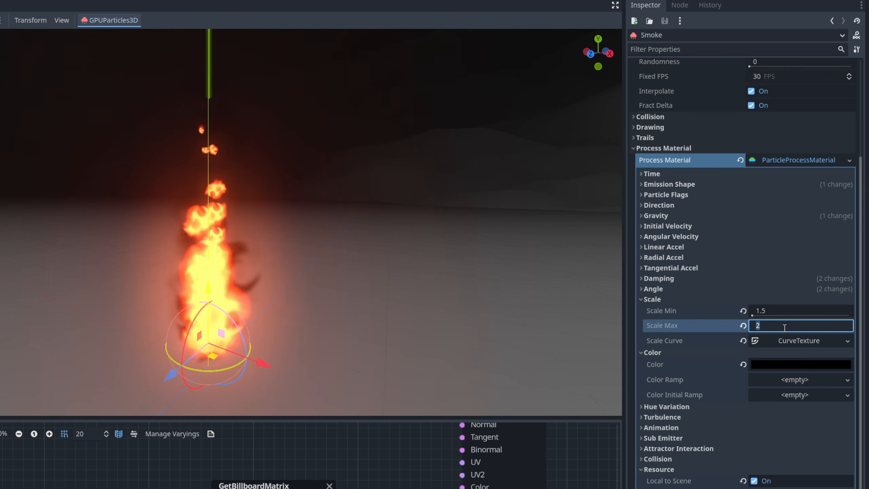
{"action": "type", "text": "2.5"}
{"action": "left_click", "coordinate": [788, 312]}
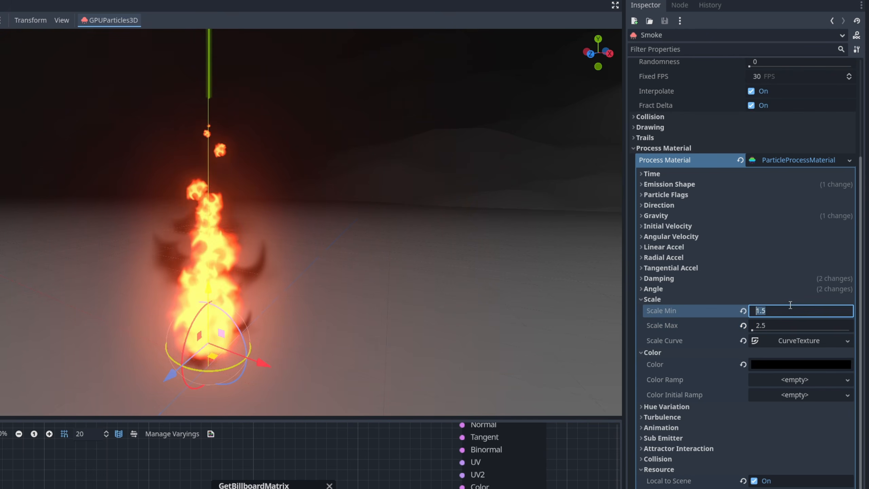
{"action": "type", "text": "1.75"}
Set the Smoke particles' Lifetime Randomness to 0.5 and the emission Sphere Radius to 0.3.
{"action": "left_click", "coordinate": [681, 173]}
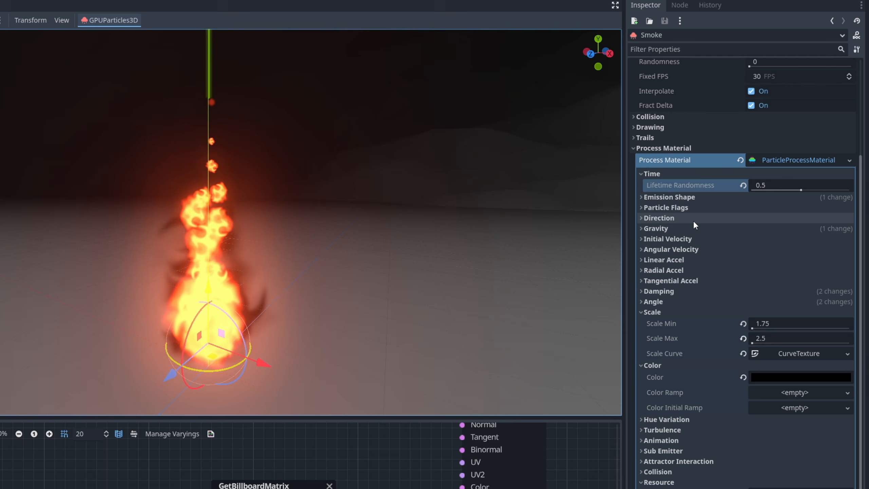
{"action": "left_click", "coordinate": [708, 197]}
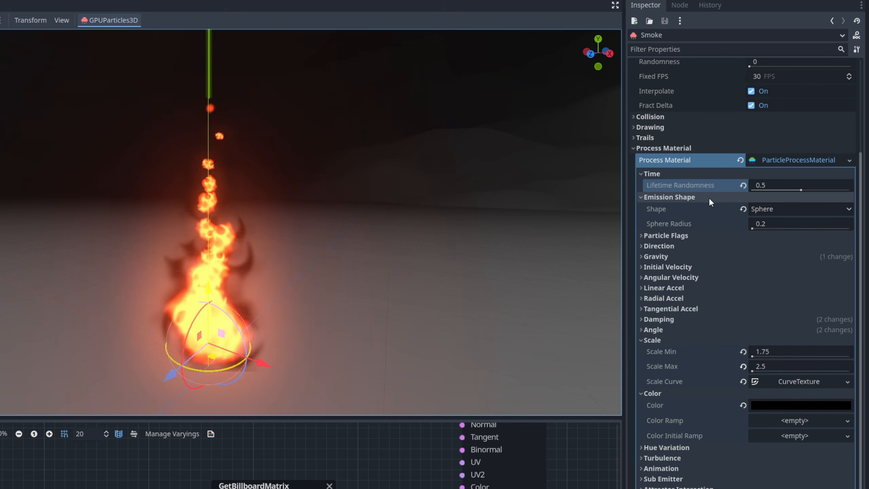
{"action": "left_click", "coordinate": [787, 223]}
{"action": "type", "text": "0.3"}
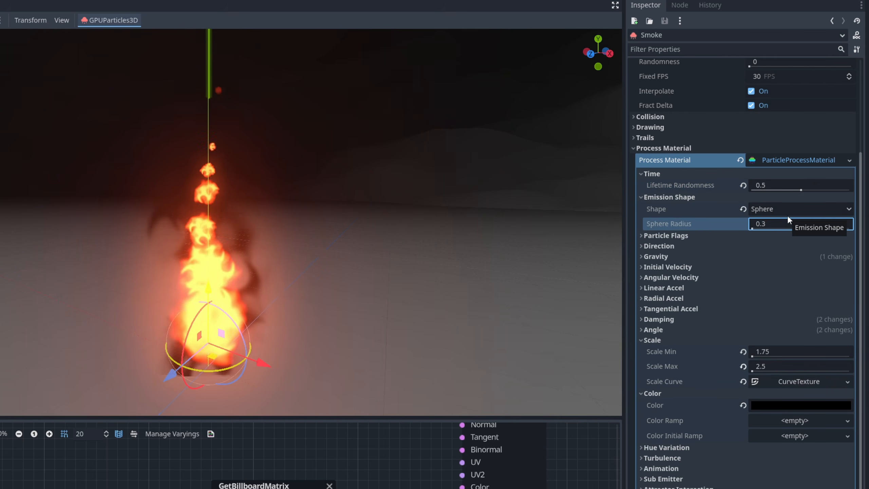
{"action": "key", "text": "Return"}
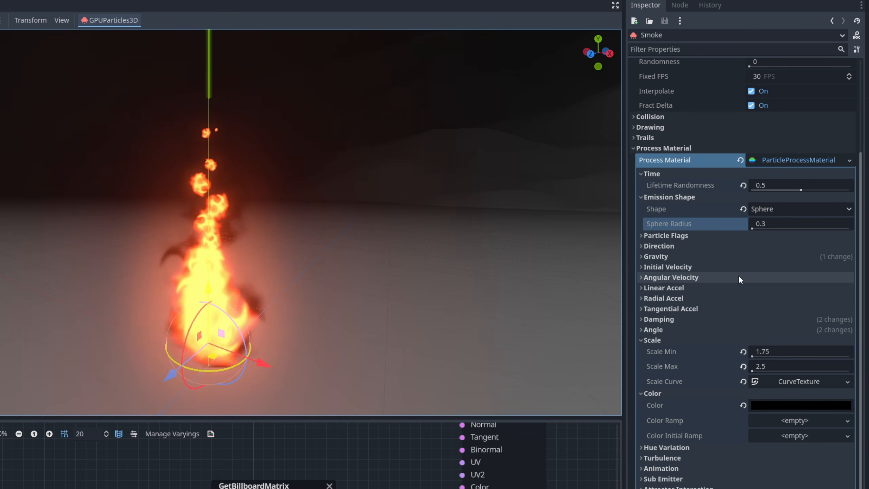
Assign a new GradientTexture1D as the Smoke particles' Color Ramp and open its gradient for editing.
{"action": "scroll", "coordinate": [739, 275], "scroll_direction": "down", "scroll_amount": 2}
{"action": "left_click", "coordinate": [791, 350]}
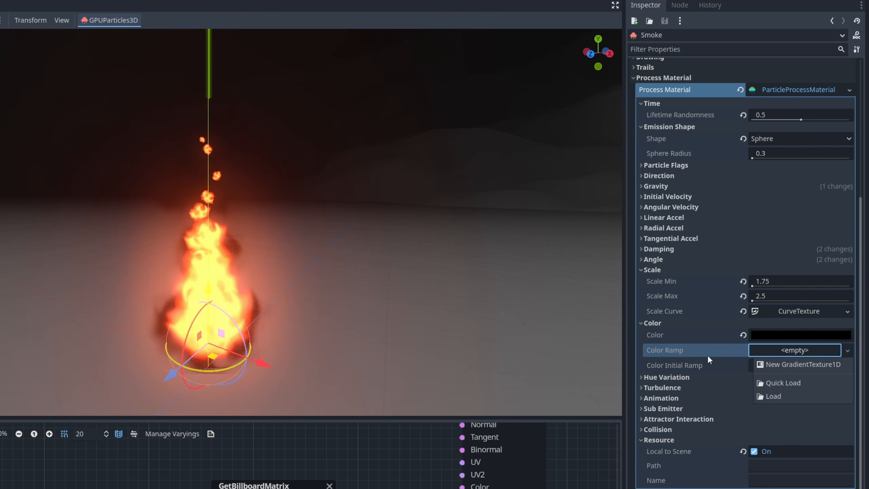
{"action": "left_click", "coordinate": [790, 362]}
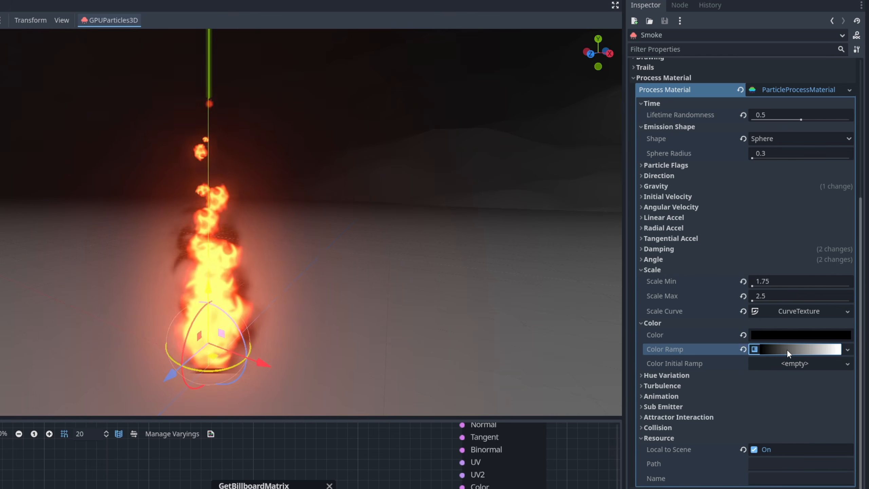
{"action": "left_click", "coordinate": [787, 350]}
{"action": "left_click", "coordinate": [785, 362]}
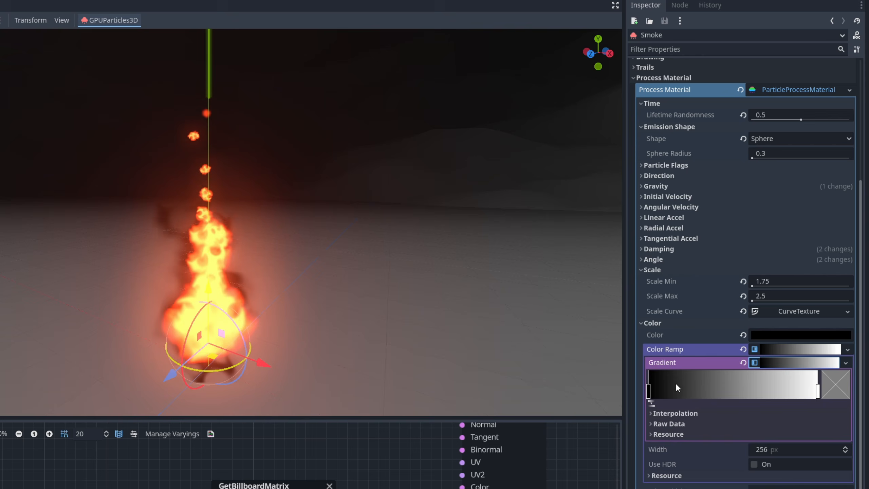
Make the Color Ramp gradient's first stop white with an alpha of 0.
{"action": "left_click", "coordinate": [648, 385]}
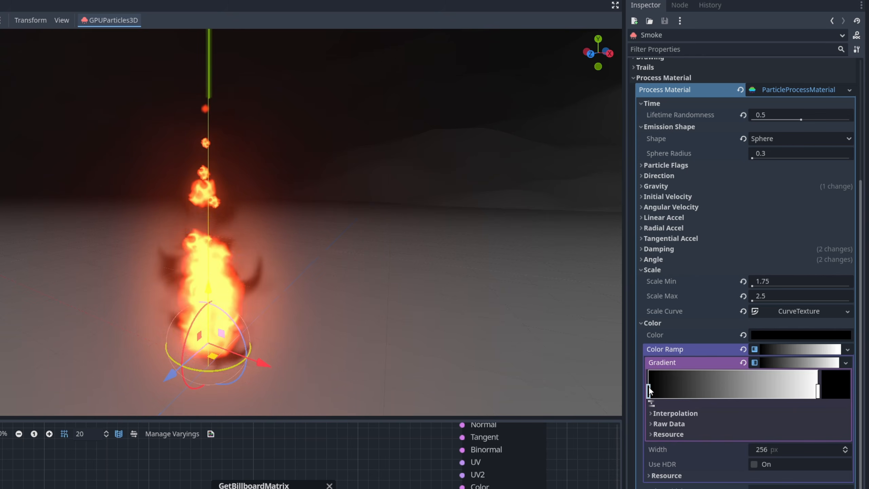
{"action": "left_click", "coordinate": [833, 382]}
{"action": "left_click_drag", "start_coordinate": [774, 178], "coordinate": [780, 57]}
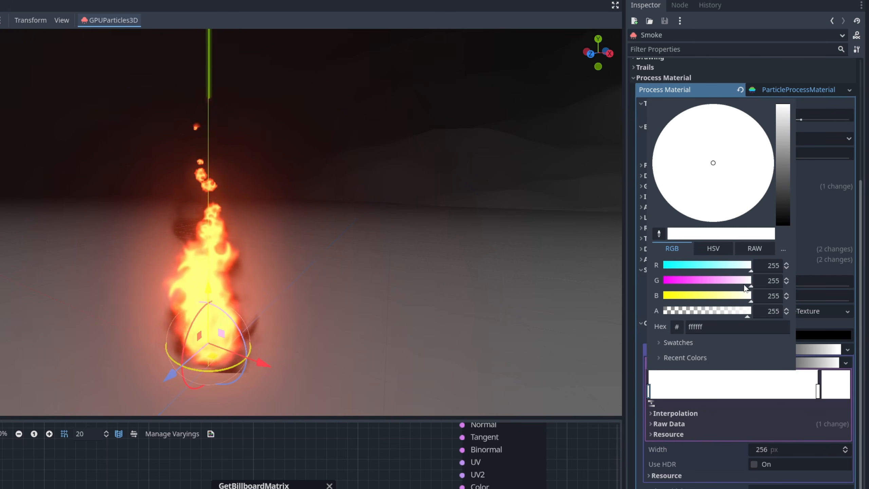
{"action": "left_click_drag", "start_coordinate": [749, 312], "coordinate": [618, 314]}
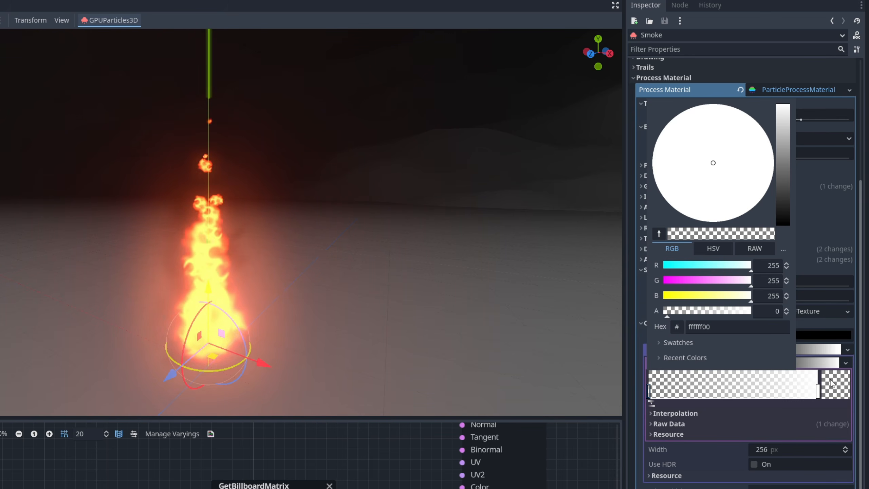
Shape the Color Ramp gradient to fade out by making the end stop transparent, adding a middle stop, and moving the opaque stop nearer the start.
{"action": "left_click", "coordinate": [818, 392]}
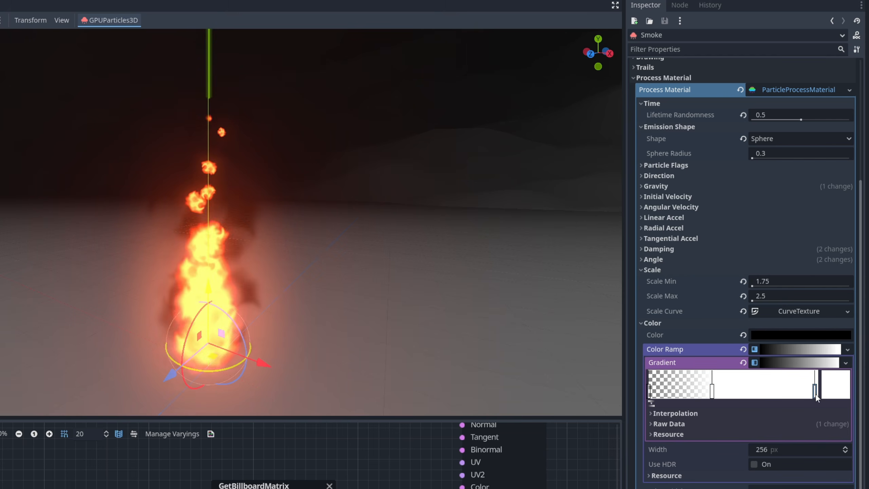
{"action": "left_click", "coordinate": [834, 388]}
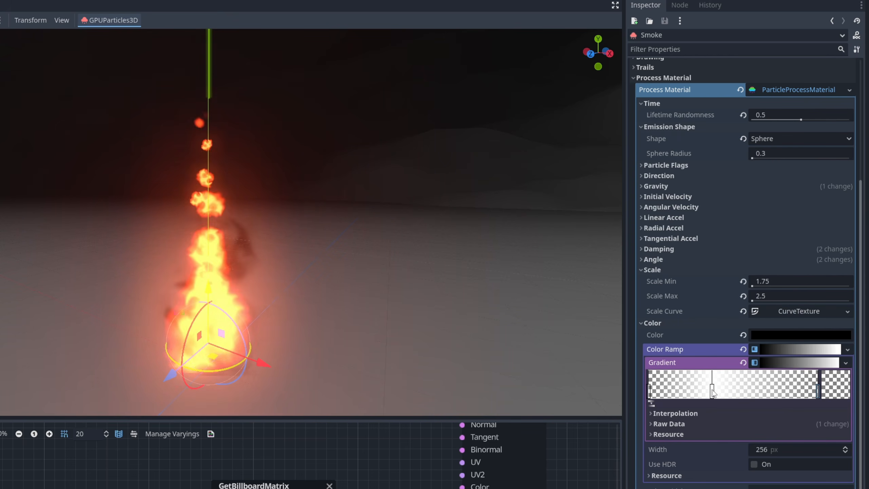
{"action": "left_click", "coordinate": [749, 390]}
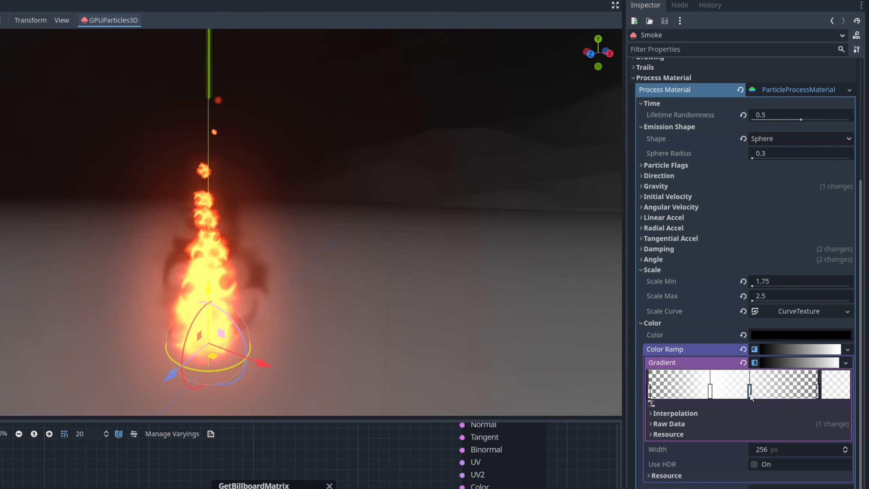
{"action": "double_click", "coordinate": [749, 393]}
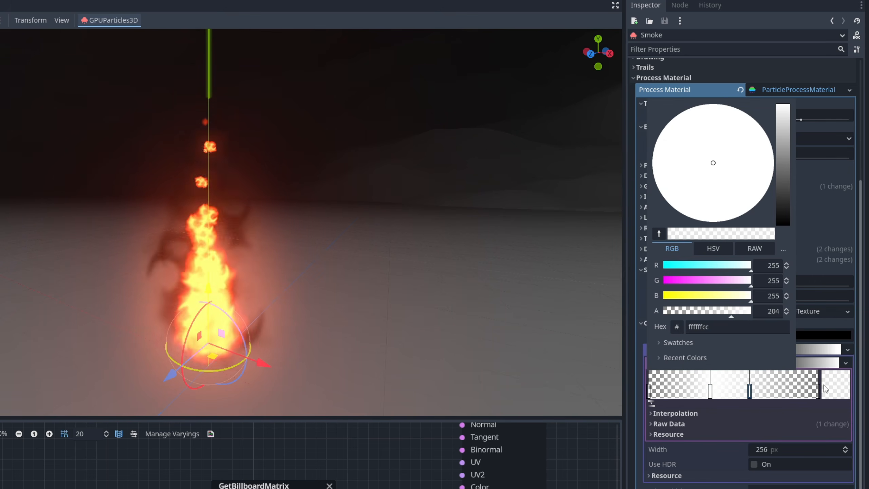
{"action": "left_click", "coordinate": [725, 383]}
{"action": "left_click_drag", "start_coordinate": [711, 390], "coordinate": [674, 392]}
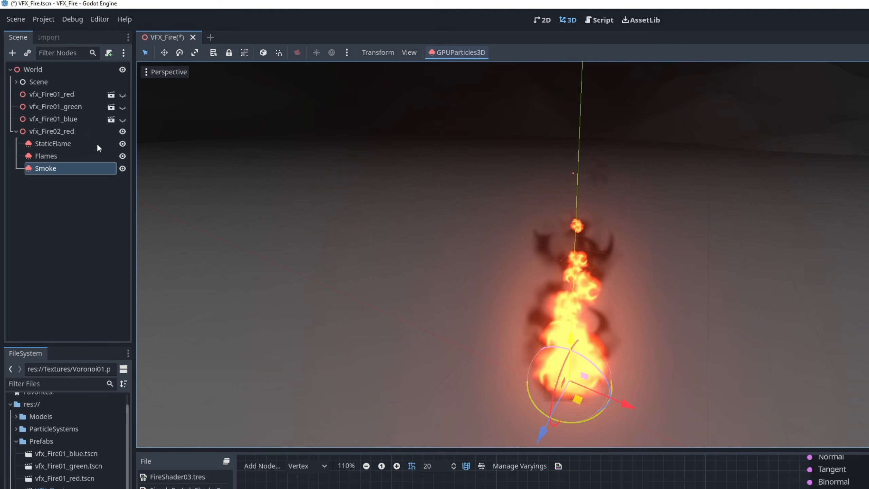
Add a GPUParticles3D child node to vfx_Fire02_red and name it ParticlesFloating.
{"action": "left_click", "coordinate": [47, 103]}
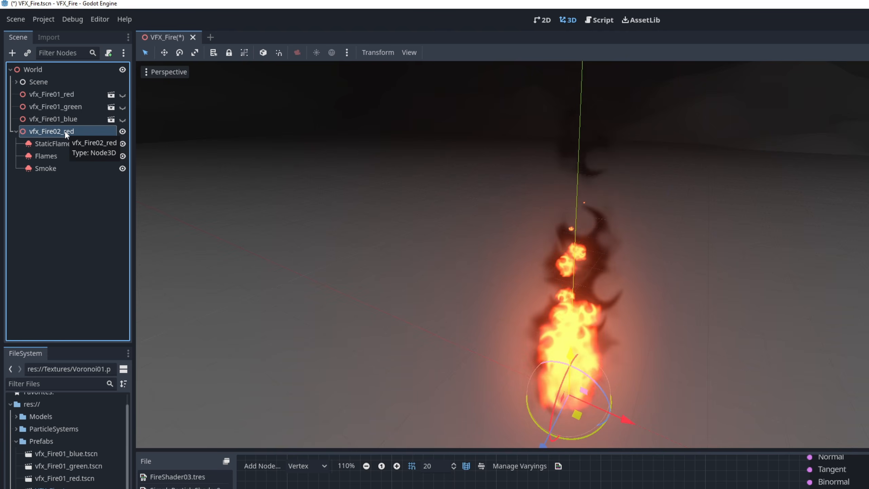
{"action": "right_click", "coordinate": [65, 132]}
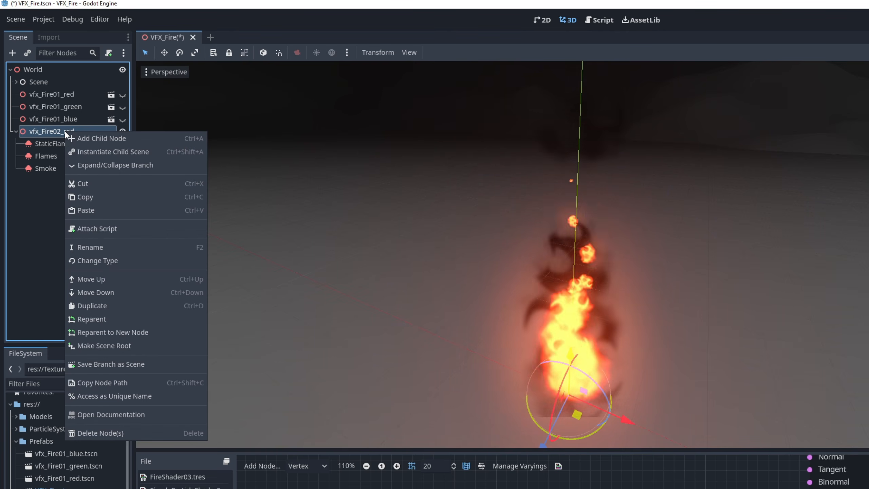
{"action": "left_click", "coordinate": [85, 138]}
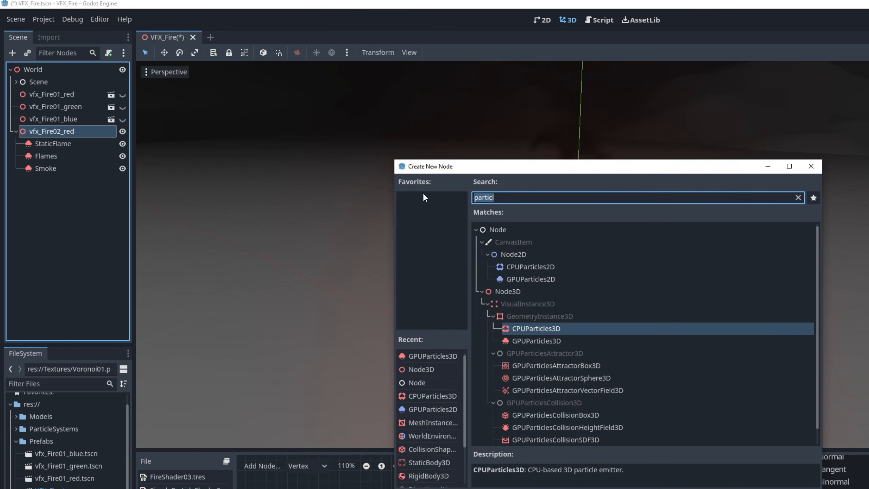
{"action": "left_click", "coordinate": [540, 341]}
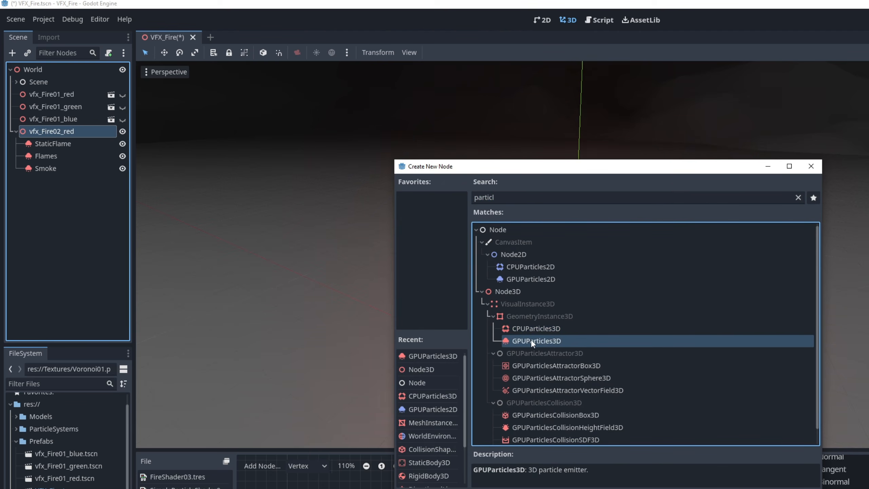
{"action": "double_click", "coordinate": [531, 340]}
{"action": "double_click", "coordinate": [54, 181]}
{"action": "type", "text": "ParticlesFloating"}
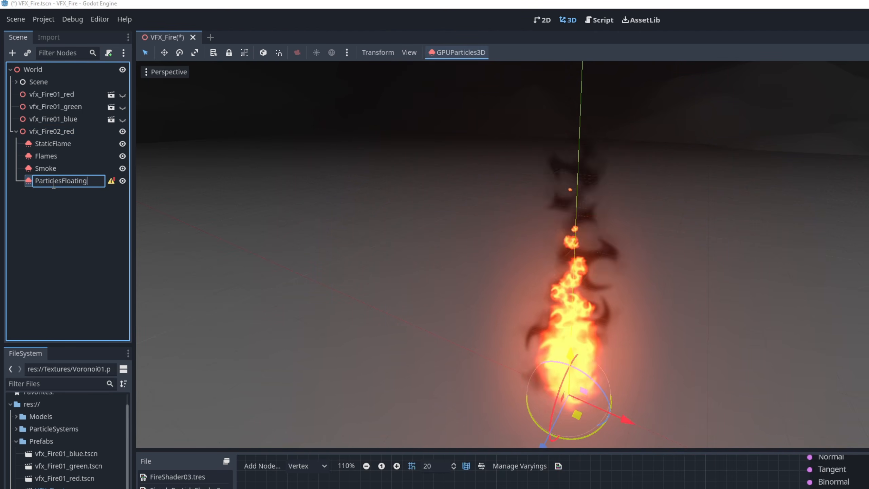
{"action": "key", "text": "Return"}
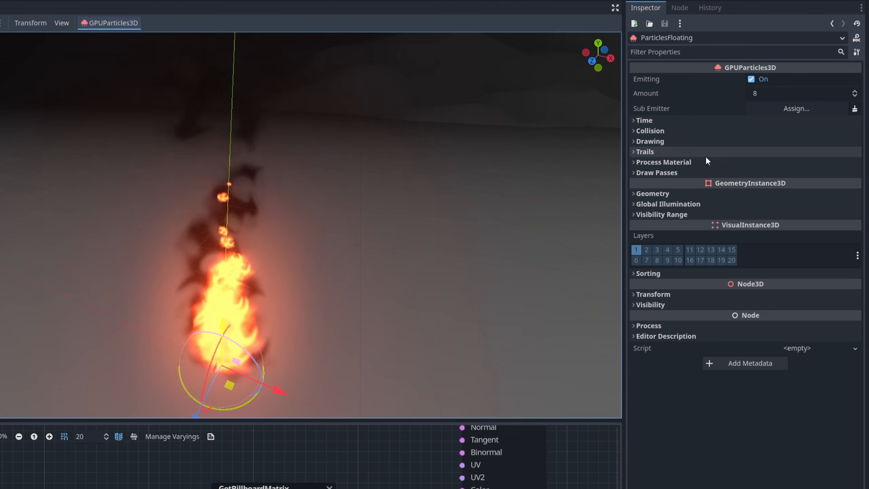
Give ParticlesFloating a new ParticleProcessMaterial and a new QuadMesh as Draw Pass 1.
{"action": "left_click", "coordinate": [706, 153]}
{"action": "left_click", "coordinate": [705, 152]}
{"action": "left_click", "coordinate": [699, 162]}
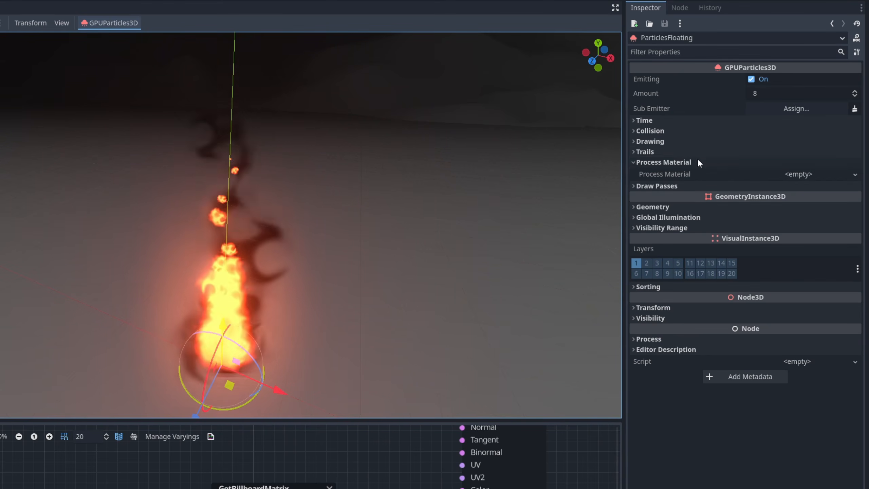
{"action": "left_click", "coordinate": [799, 174]}
{"action": "left_click", "coordinate": [800, 205]}
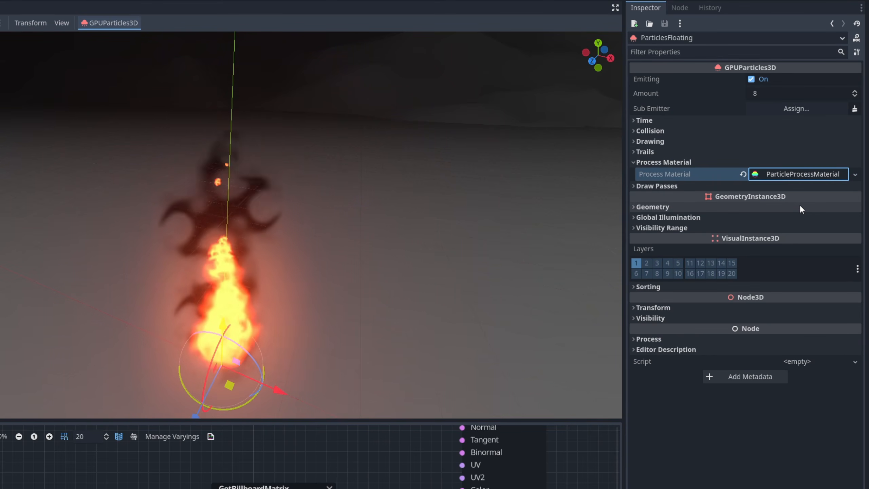
{"action": "left_click", "coordinate": [712, 187]}
{"action": "left_click", "coordinate": [794, 211]}
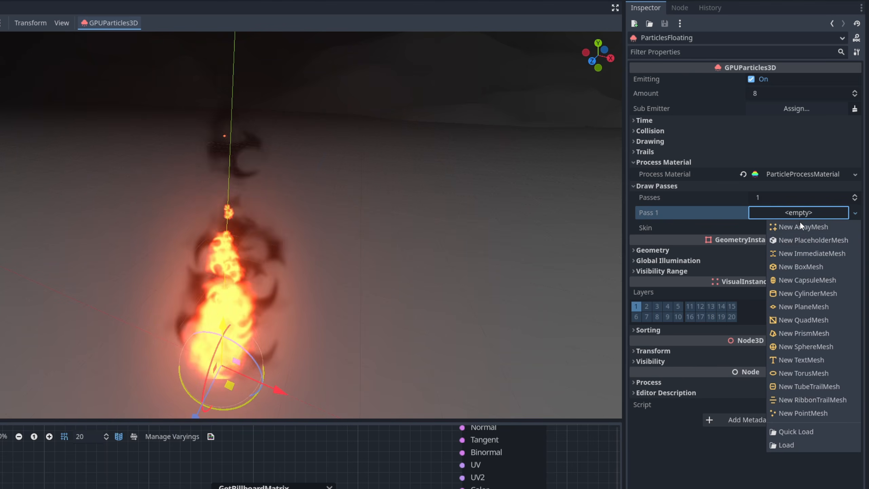
{"action": "left_click", "coordinate": [809, 319]}
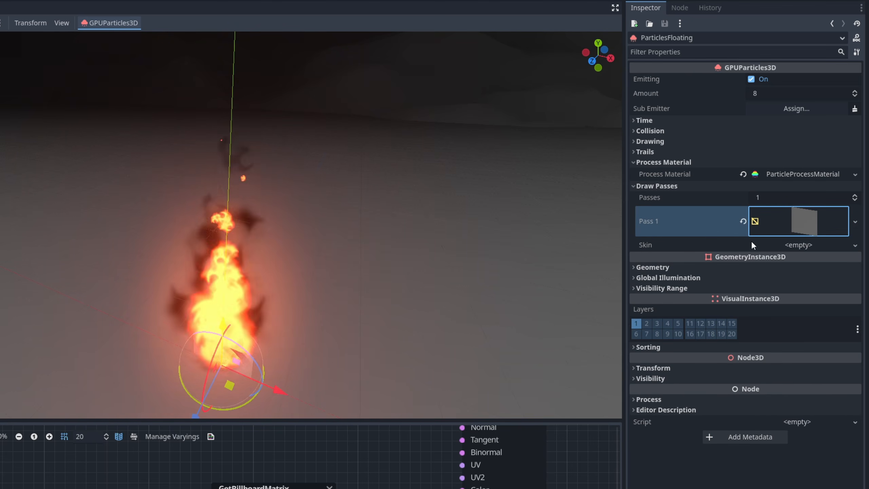
Assign a new ShaderMaterial as the Material Override of ParticlesFloating and open it for editing.
{"action": "left_click", "coordinate": [672, 268]}
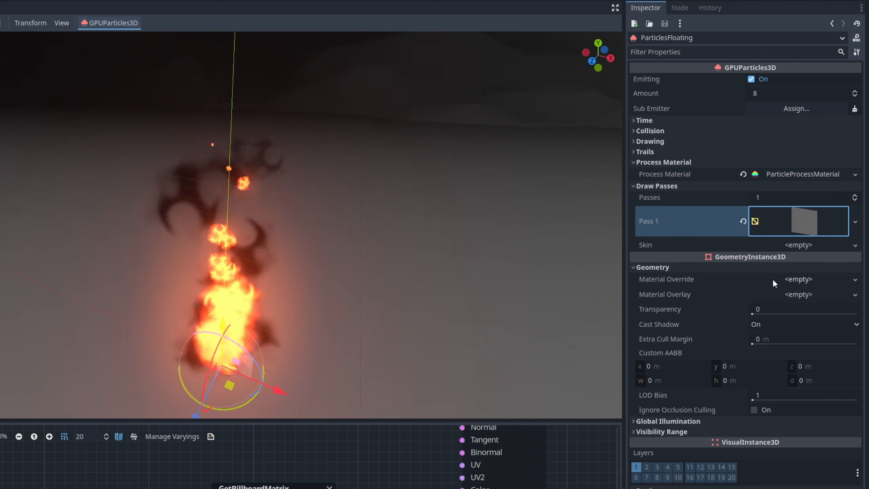
{"action": "left_click", "coordinate": [799, 280]}
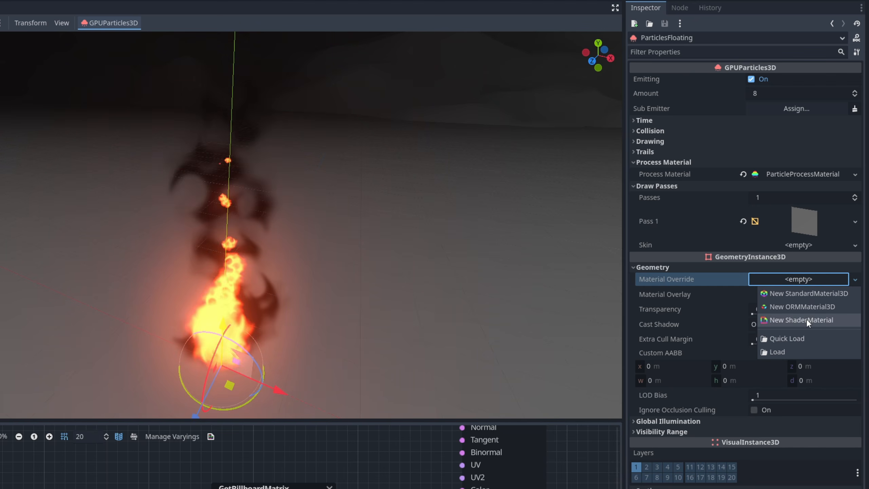
{"action": "left_click", "coordinate": [807, 319]}
{"action": "left_click", "coordinate": [812, 291]}
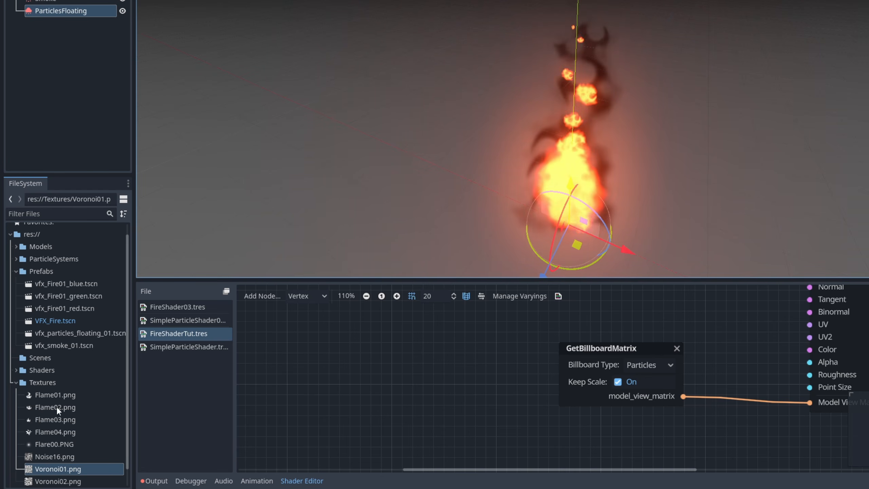
Duplicate FireShaderTut.tres in the Shaders folder as SimpleParticleShaderTut.tres.
{"action": "left_click", "coordinate": [15, 370]}
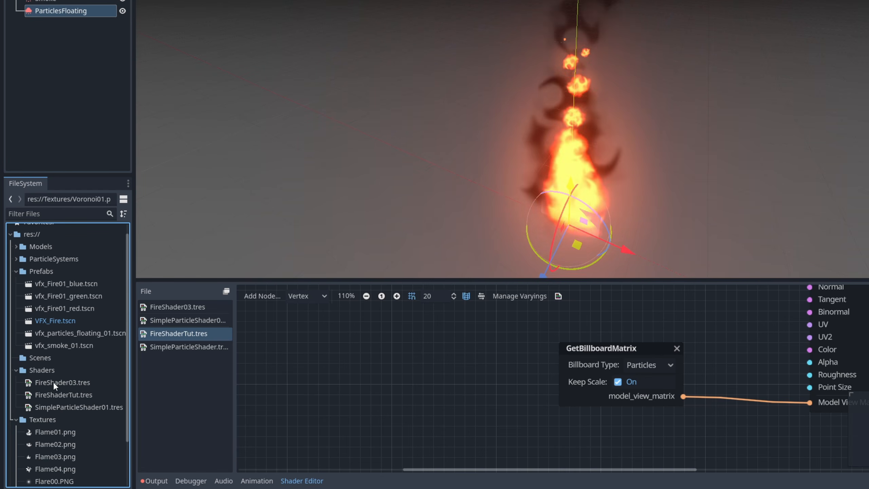
{"action": "left_click", "coordinate": [75, 395]}
{"action": "key", "text": "ctrl+d"}
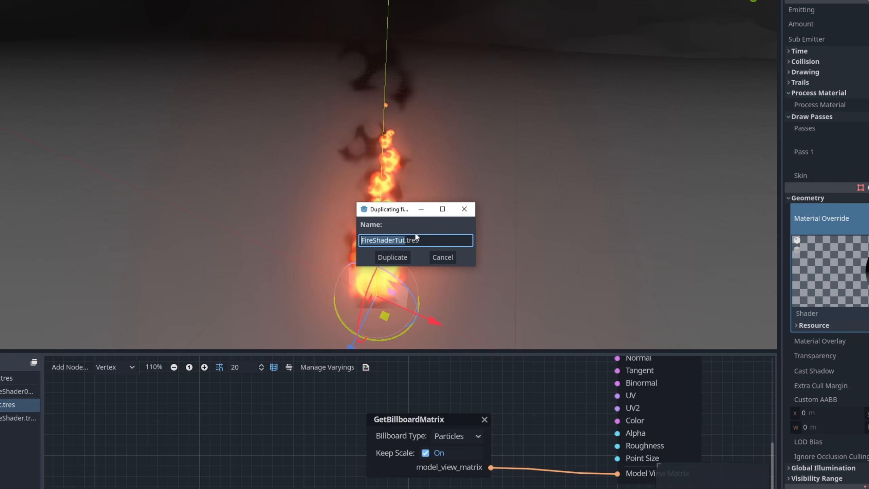
{"action": "type", "text": "SimplePa"}
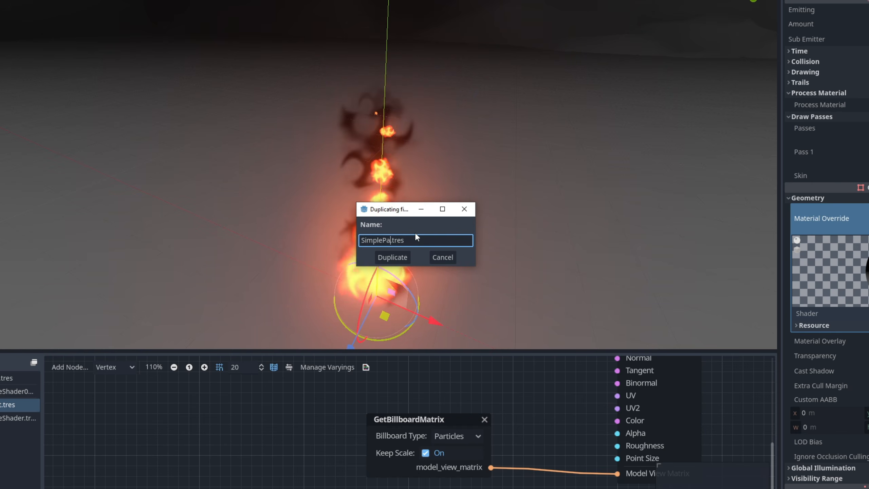
{"action": "type", "text": "rticleShaderTut"}
{"action": "key", "text": "Return"}
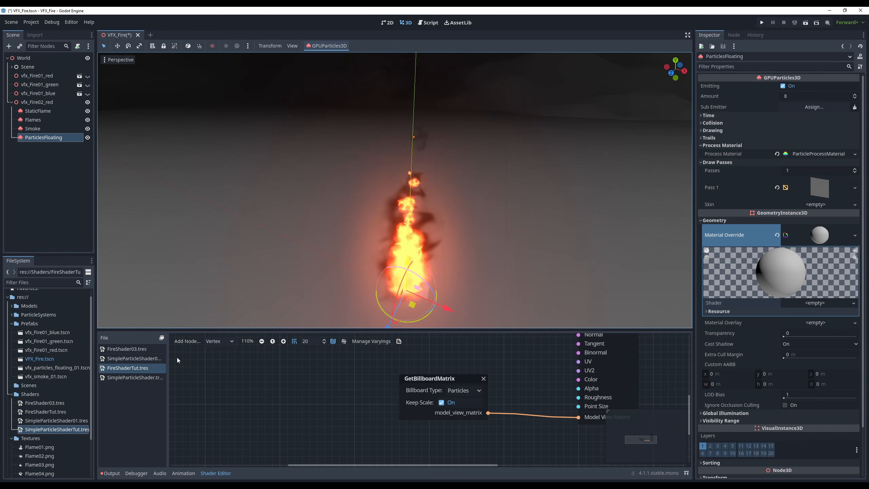
Open SimpleParticleShaderTut.tres in an enlarged shader graph and move the MainTex parameter and its Texture2D node away from the dissolve nodes.
{"action": "double_click", "coordinate": [37, 430]}
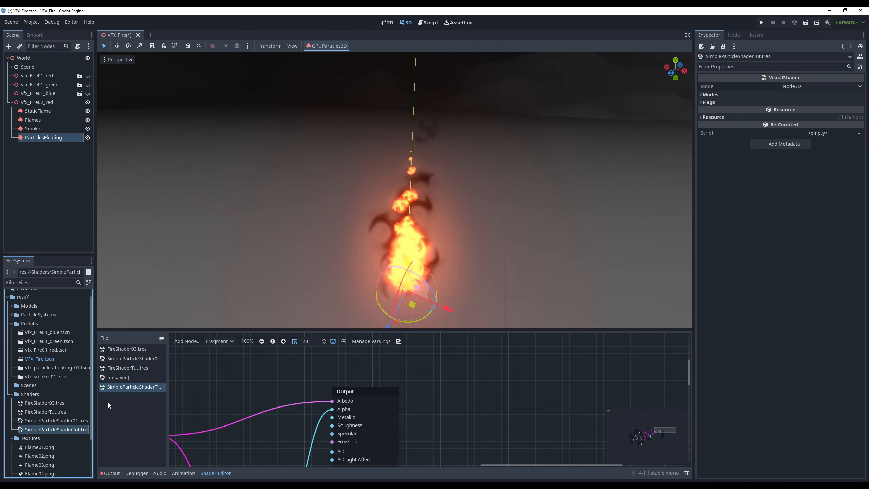
{"action": "left_click_drag", "start_coordinate": [341, 329], "coordinate": [333, 228]}
{"action": "scroll", "coordinate": [297, 319], "scroll_direction": "down", "scroll_amount": 6}
{"action": "middle_click_drag", "start_coordinate": [325, 320], "coordinate": [474, 306]}
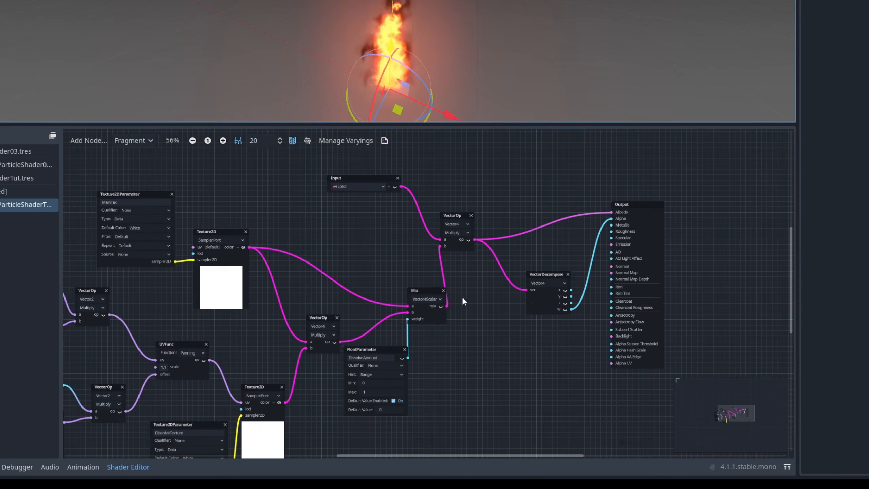
{"action": "middle_click_drag", "start_coordinate": [335, 333], "coordinate": [391, 312]}
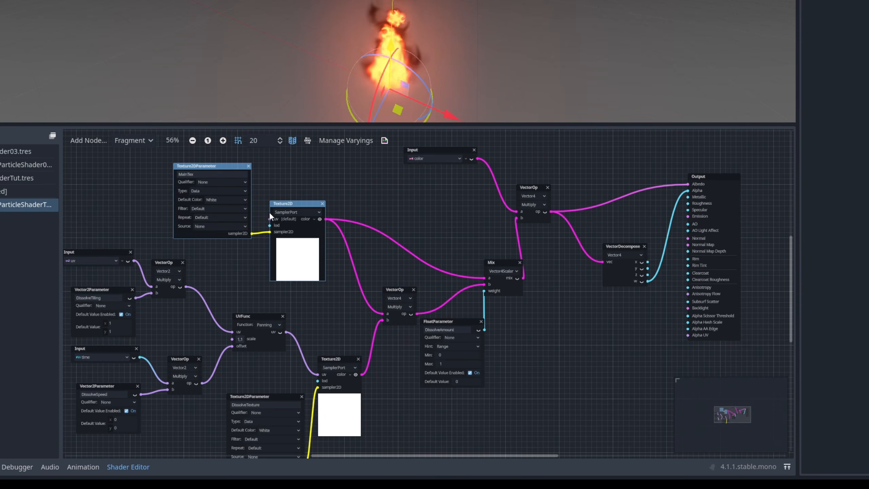
{"action": "left_click_drag", "start_coordinate": [269, 212], "coordinate": [373, 182]}
{"action": "scroll", "coordinate": [401, 316], "scroll_direction": "down", "scroll_amount": 1}
{"action": "middle_click_drag", "start_coordinate": [400, 317], "coordinate": [448, 308]}
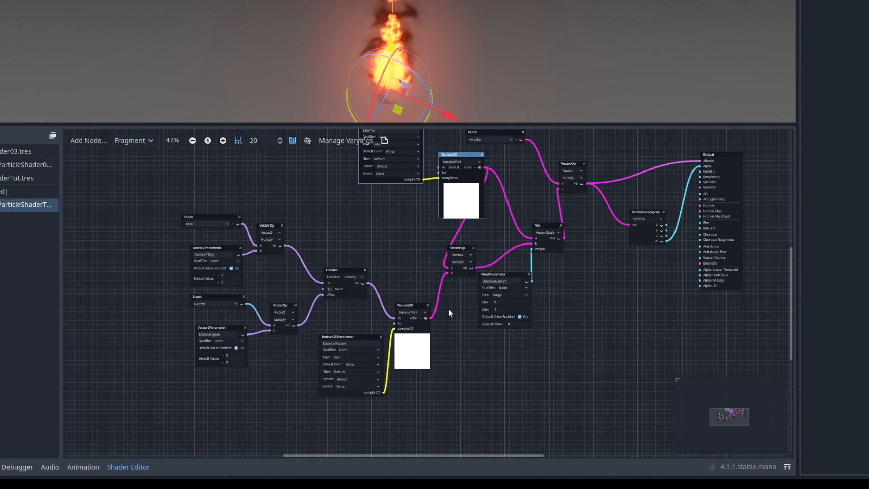
Delete the dissolve branch from the graph, including its UV and time inputs, tiling, speed, texture and DissolveAmount nodes.
{"action": "left_click_drag", "start_coordinate": [488, 410], "coordinate": [168, 229]}
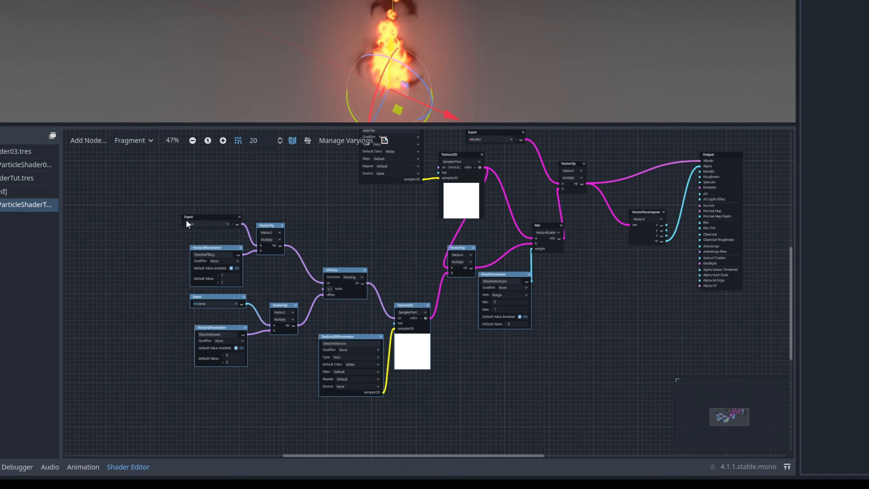
{"action": "key", "text": "Delete"}
{"action": "left_click", "coordinate": [201, 218]}
{"action": "key", "text": "Delete"}
{"action": "scroll", "coordinate": [544, 220], "scroll_direction": "up", "scroll_amount": 2}
{"action": "middle_click_drag", "start_coordinate": [544, 219], "coordinate": [490, 299]}
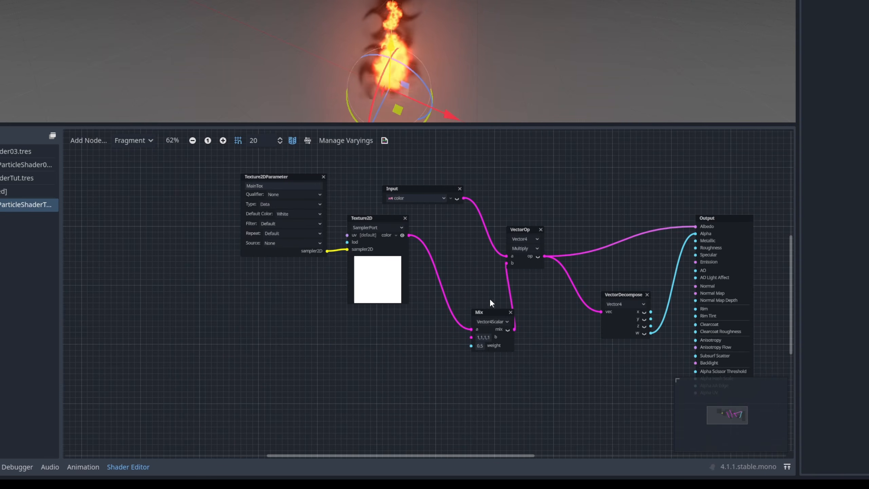
Replace the Mix node with a direct connection from the main Texture2D color to the Multiply VectorOp's b input, and tidy the texture nodes.
{"action": "left_click", "coordinate": [482, 316]}
{"action": "key", "text": "Delete"}
{"action": "left_click_drag", "start_coordinate": [408, 236], "coordinate": [501, 262]}
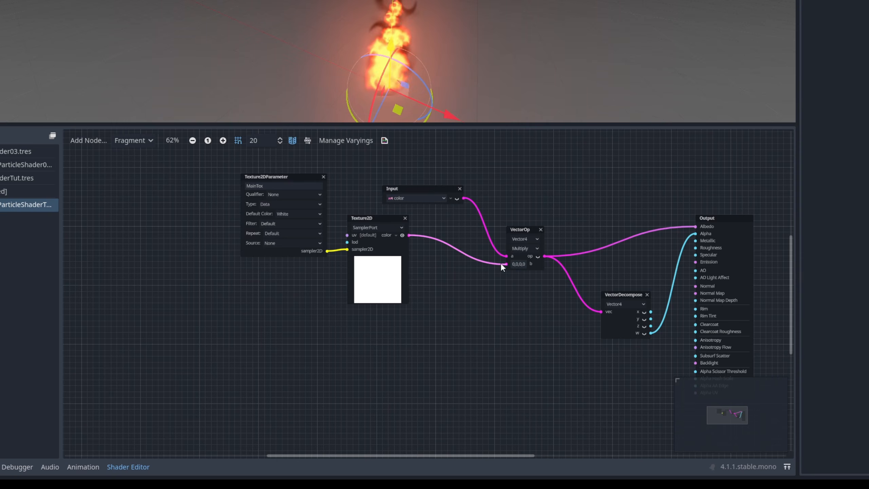
{"action": "left_click_drag", "start_coordinate": [379, 219], "coordinate": [443, 284]}
{"action": "scroll", "coordinate": [507, 275], "scroll_direction": "up", "scroll_amount": 3}
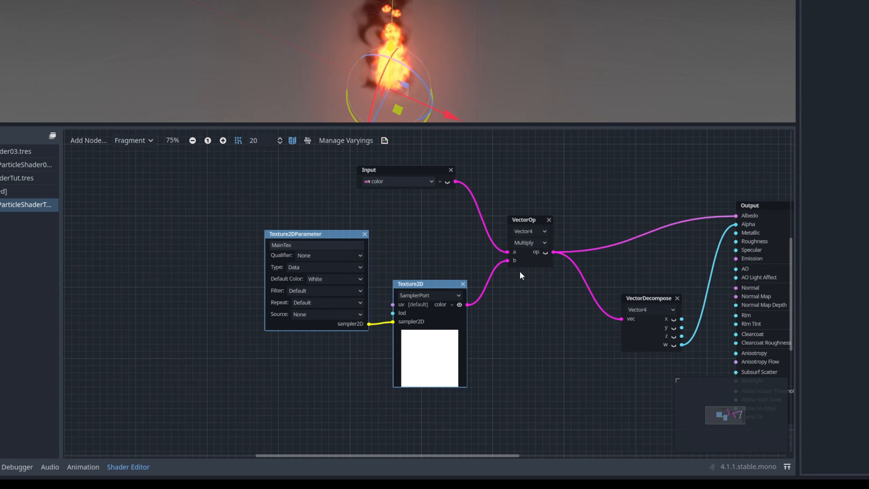
{"action": "middle_click_drag", "start_coordinate": [647, 280], "coordinate": [487, 296]}
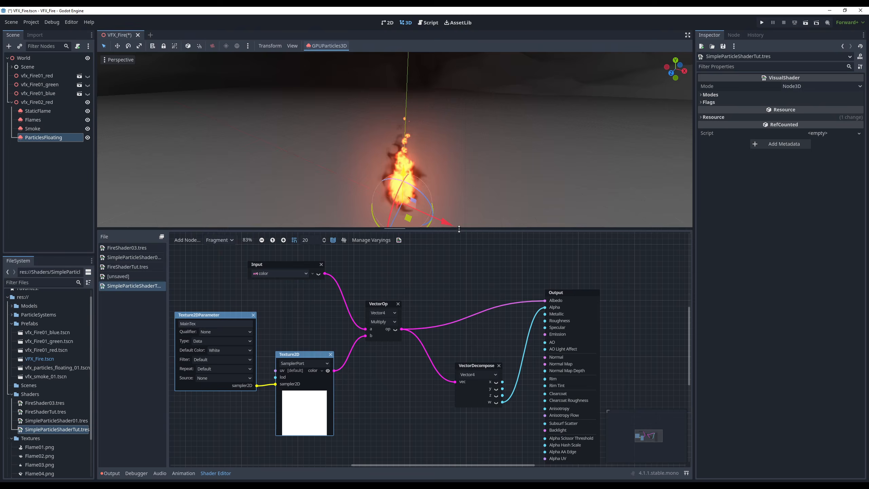
Load SimpleParticleShaderTut.tres as the shader of ParticlesFloating's Material Override and expand its Shader Parameters.
{"action": "left_click_drag", "start_coordinate": [459, 229], "coordinate": [459, 362]}
{"action": "left_click", "coordinate": [72, 138]}
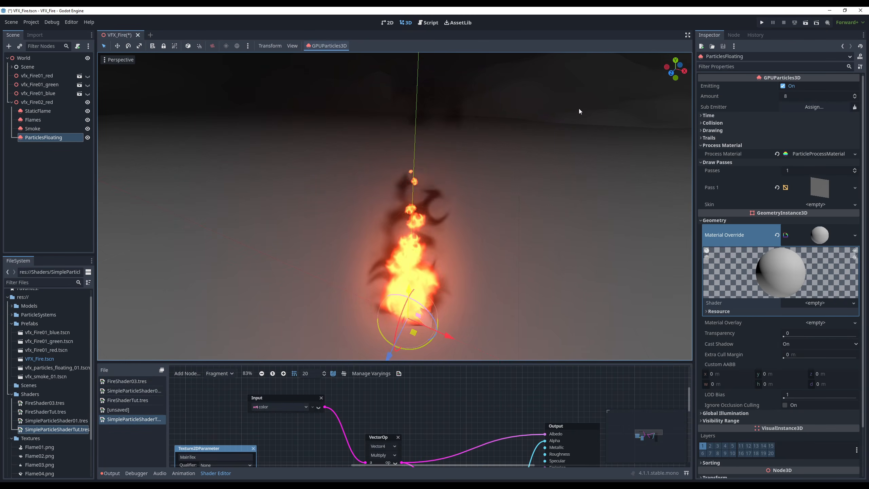
{"action": "left_click", "coordinate": [825, 303]}
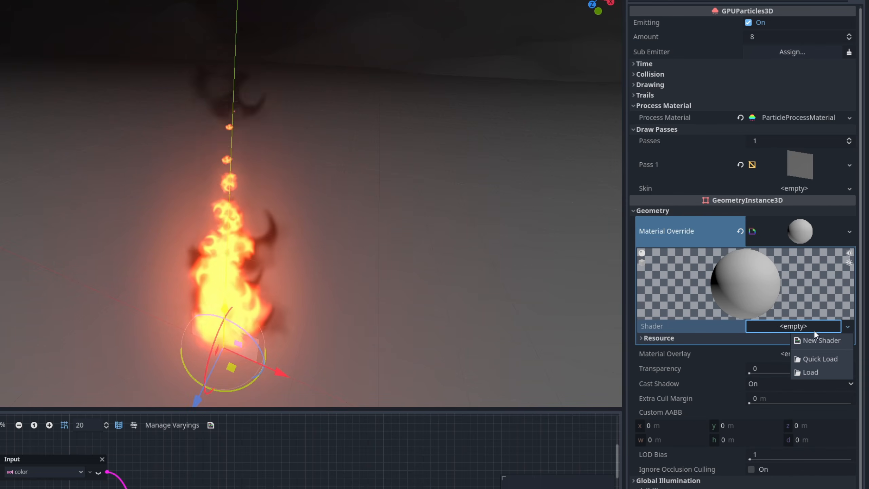
{"action": "left_click", "coordinate": [825, 358]}
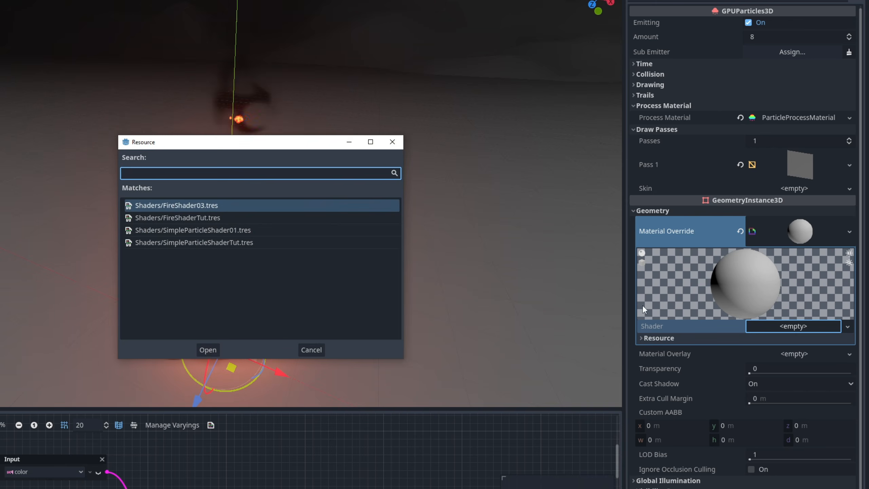
{"action": "double_click", "coordinate": [231, 243]}
{"action": "right_click_drag", "start_coordinate": [267, 282], "coordinate": [273, 267]}
{"action": "key", "text": "s"}
{"action": "left_click", "coordinate": [698, 368]}
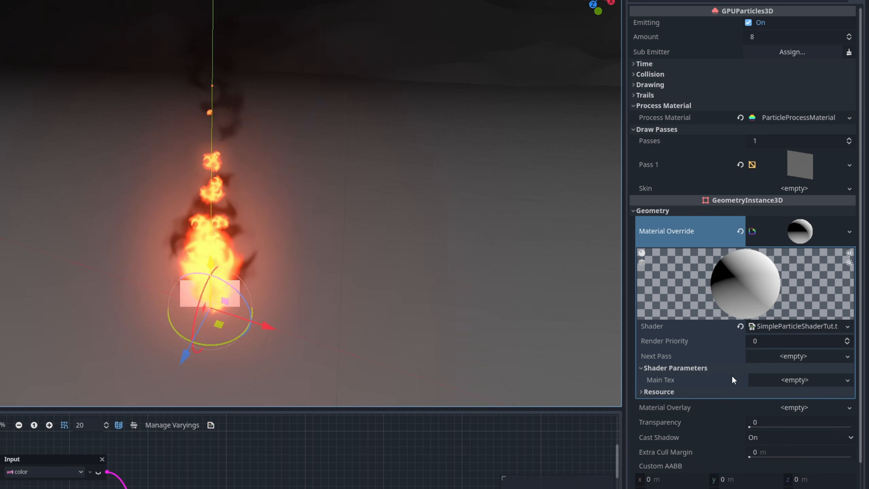
Assign Flare00.PNG as the Main Tex of ParticlesFloating's material and set its process material's gravity to Y 4.
{"action": "left_click_drag", "start_coordinate": [1, 394], "coordinate": [787, 380]}
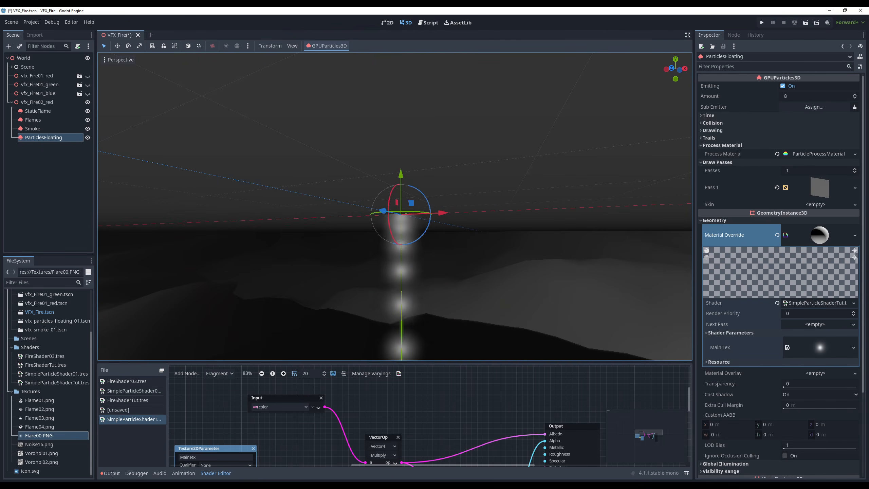
{"action": "middle_click_drag", "start_coordinate": [427, 178], "coordinate": [426, 342]}
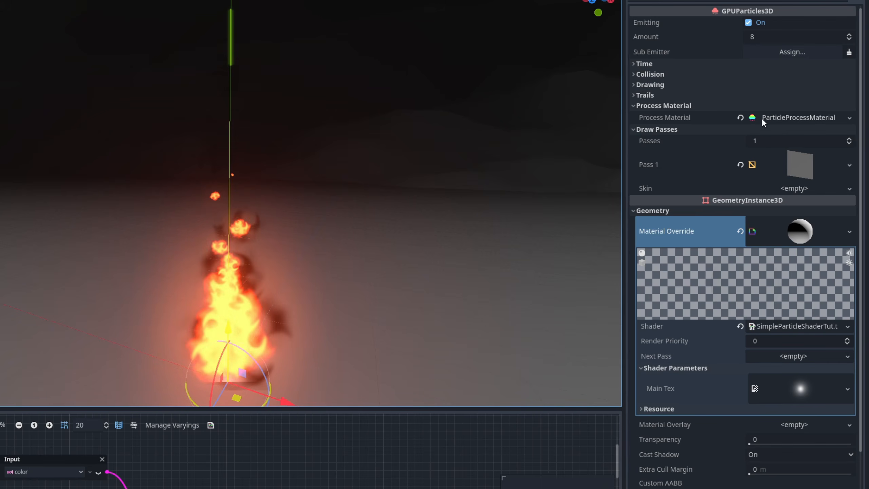
{"action": "left_click", "coordinate": [830, 153]}
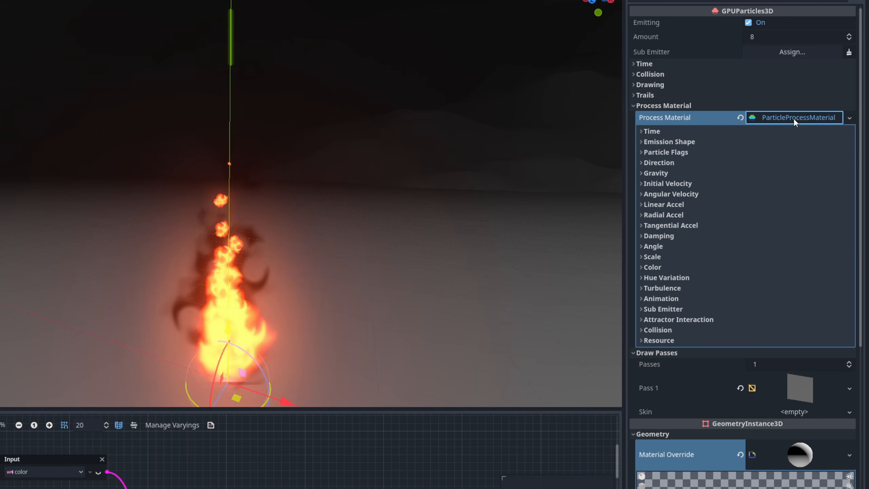
{"action": "left_click", "coordinate": [656, 173]}
{"action": "left_click", "coordinate": [746, 198]}
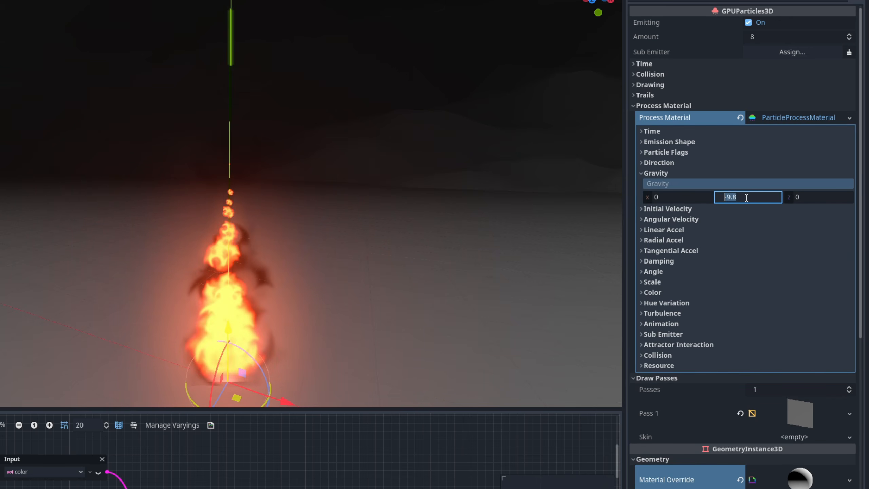
{"action": "type", "text": "4"}
{"action": "key", "text": "Return"}
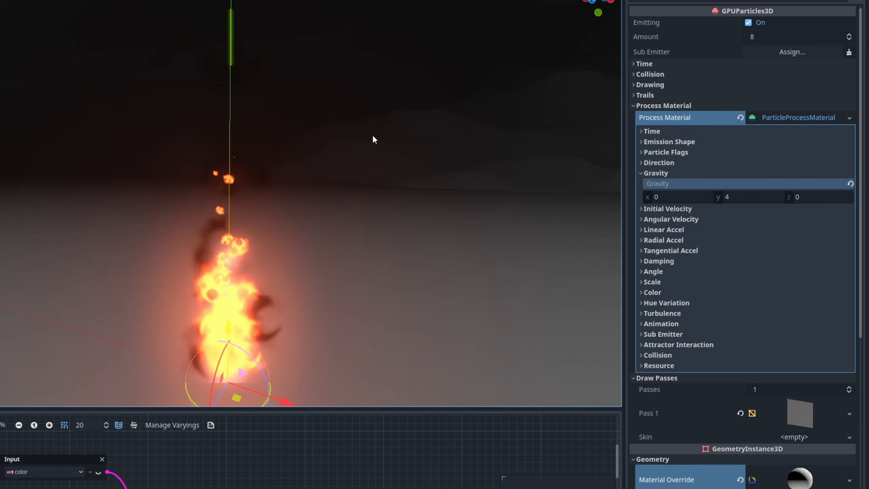
Set the Sorting Offset of ParticlesFloating to 1.
{"action": "scroll", "coordinate": [710, 278], "scroll_direction": "down", "scroll_amount": 10}
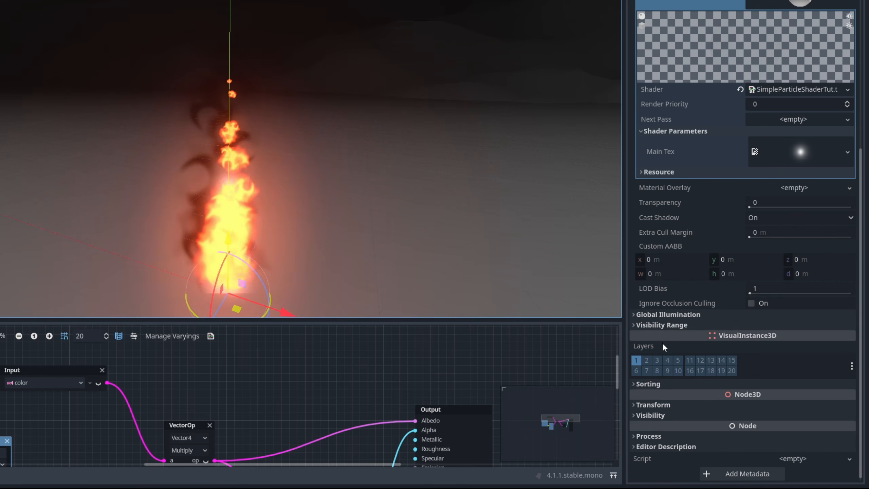
{"action": "left_click", "coordinate": [690, 386]}
{"action": "left_click", "coordinate": [756, 395]}
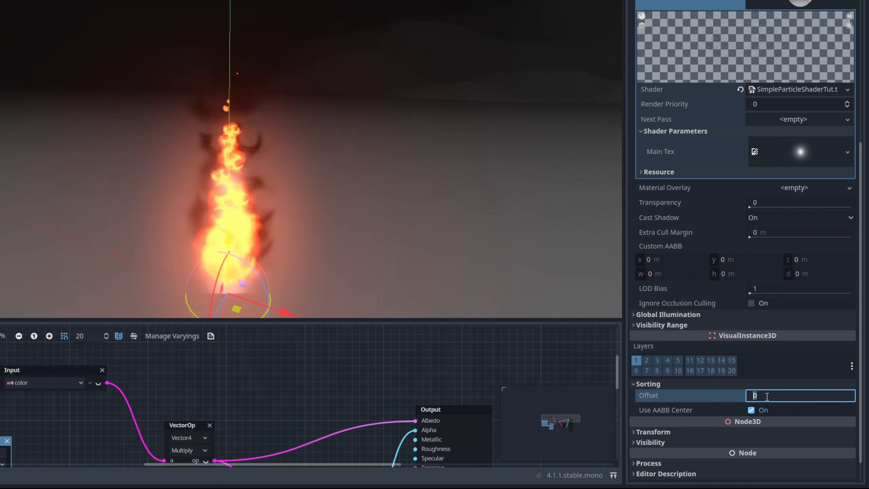
{"action": "type", "text": "1"}
{"action": "key", "text": "Return"}
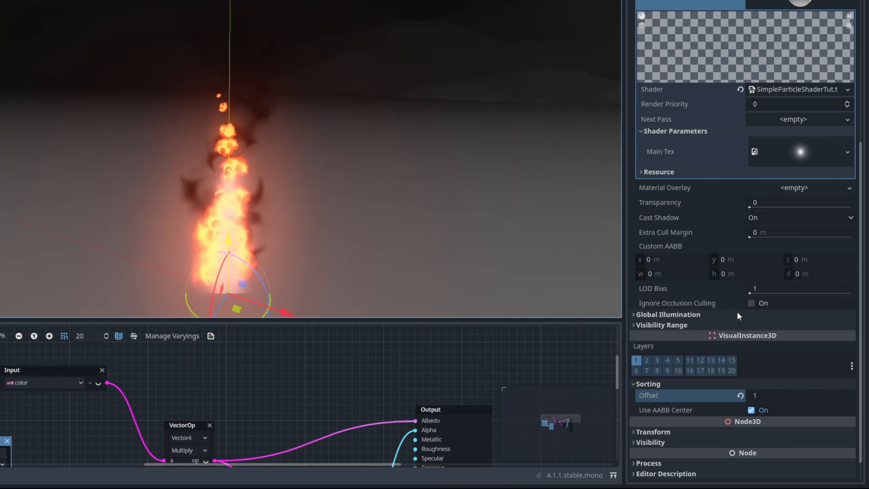
Set the particle Amount to 50 and the Lifetime to 2 s for ParticlesFloating.
{"action": "scroll", "coordinate": [759, 319], "scroll_direction": "up", "scroll_amount": 12}
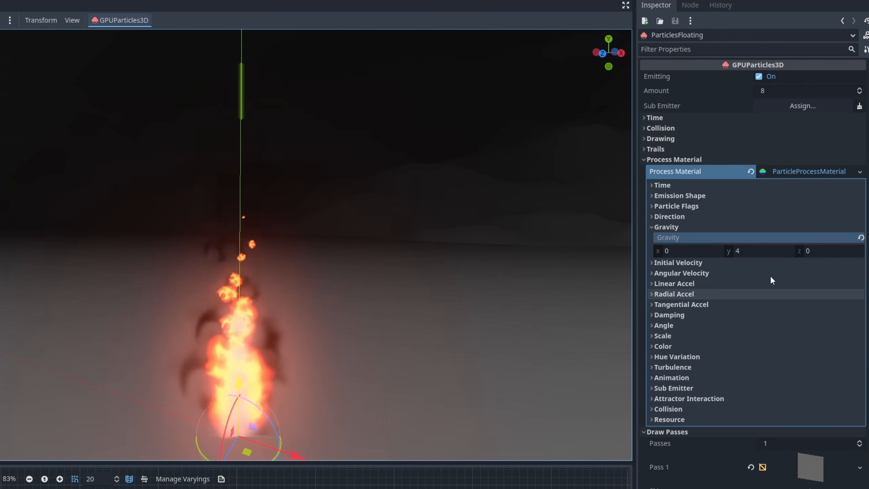
{"action": "left_click", "coordinate": [690, 117]}
{"action": "left_click", "coordinate": [783, 90]}
{"action": "type", "text": "20"}
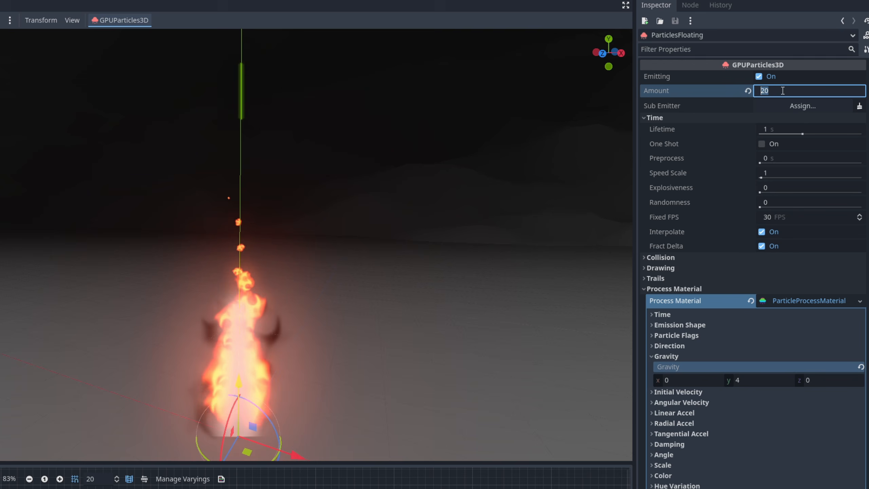
{"action": "left_click", "coordinate": [778, 129]}
{"action": "type", "text": "2"}
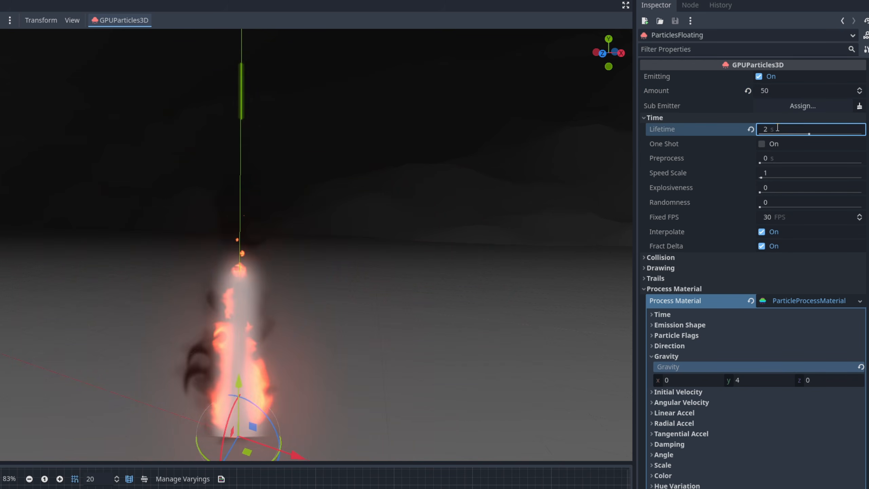
{"action": "key", "text": "Return"}
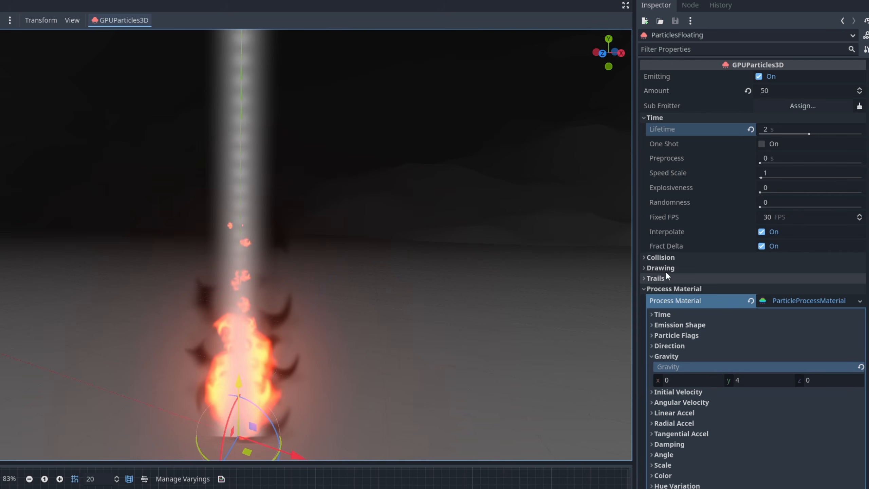
Change the process material's Emission Shape to Sphere with a radius of 0.6.
{"action": "scroll", "coordinate": [705, 257], "scroll_direction": "down", "scroll_amount": 2}
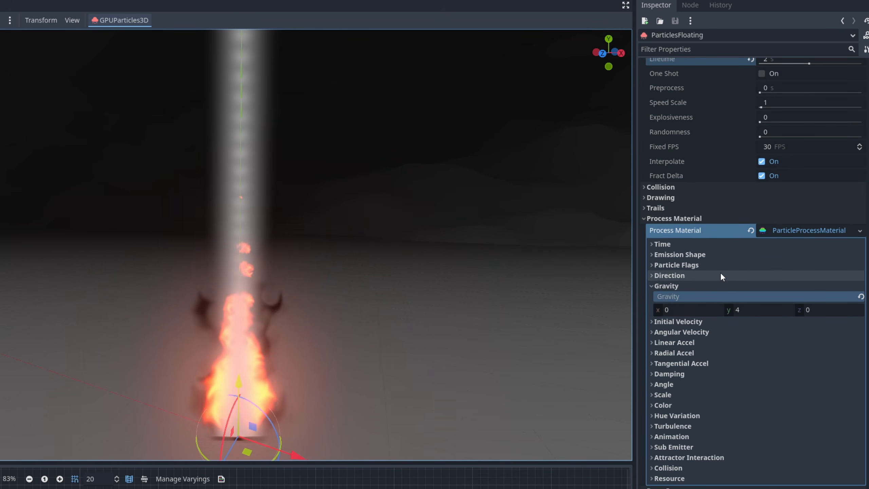
{"action": "left_click", "coordinate": [698, 255]}
{"action": "left_click", "coordinate": [770, 267]}
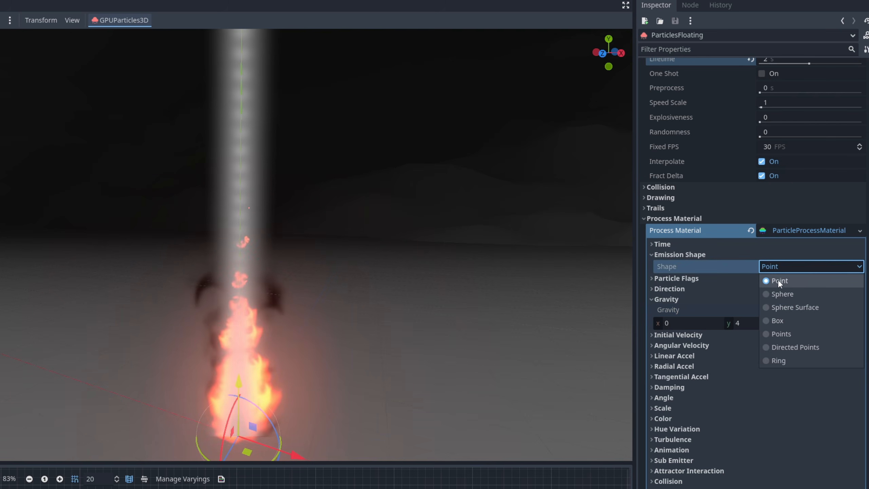
{"action": "left_click", "coordinate": [780, 291]}
{"action": "left_click", "coordinate": [770, 283]}
{"action": "type", "text": "0.6"}
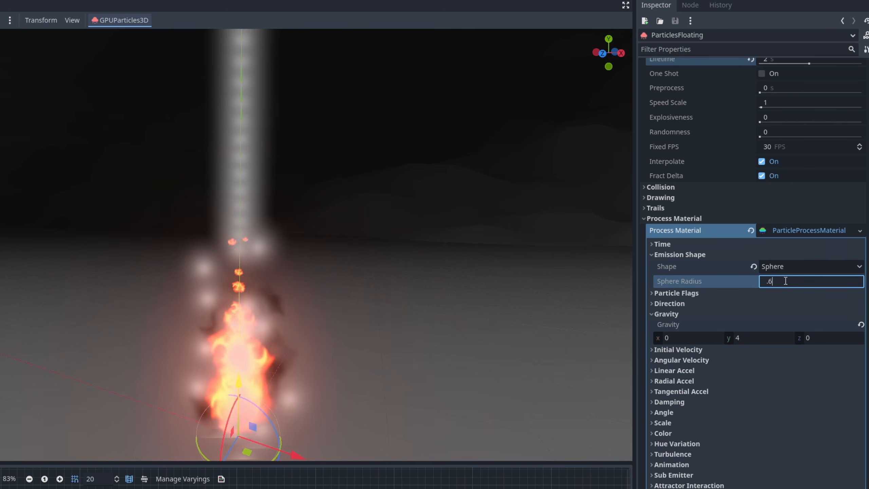
{"action": "key", "text": "Return"}
Set the particles' Scale Min to 0.01 and Scale Max to 0.12, with Angle Min 0.1 and Angle Max 0.2.
{"action": "scroll", "coordinate": [775, 320], "scroll_direction": "down", "scroll_amount": 4}
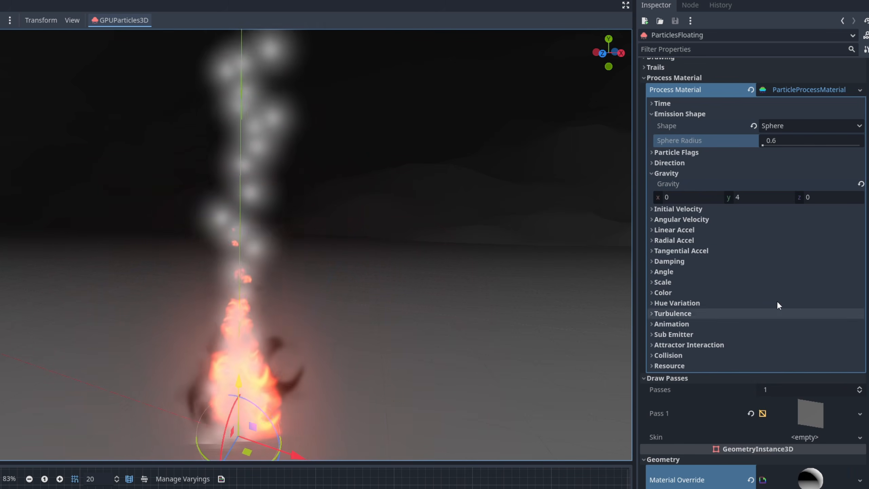
{"action": "left_click", "coordinate": [676, 283]}
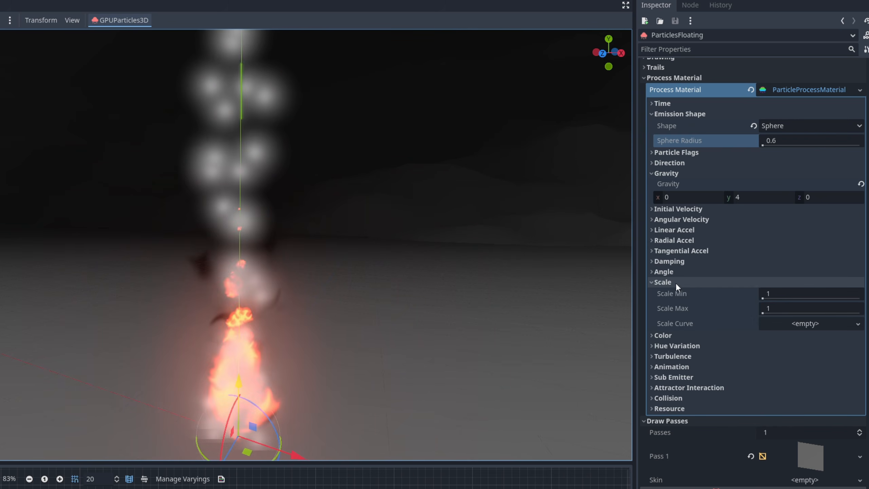
{"action": "left_click", "coordinate": [795, 294]}
{"action": "type", "text": "0.01"}
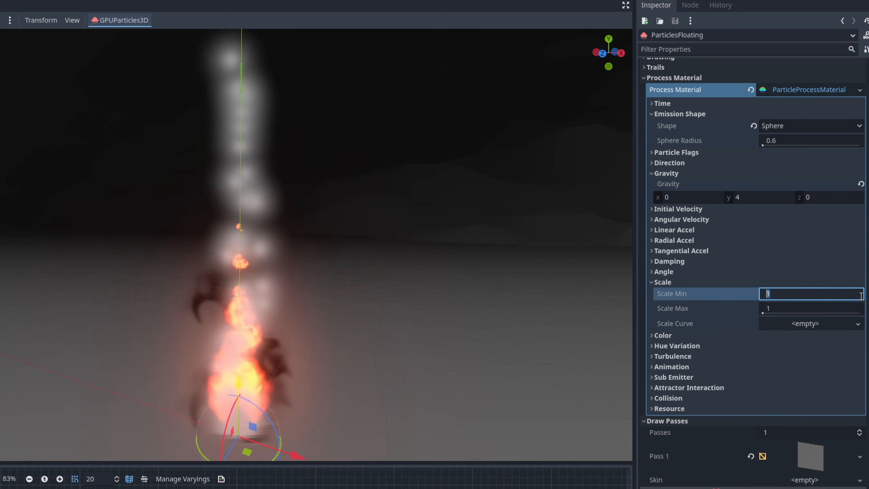
{"action": "key", "text": "Return"}
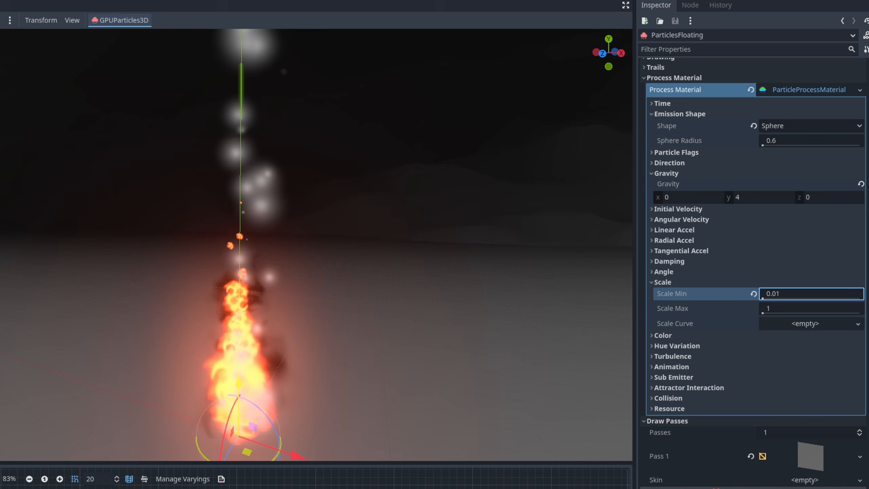
{"action": "left_click", "coordinate": [800, 305]}
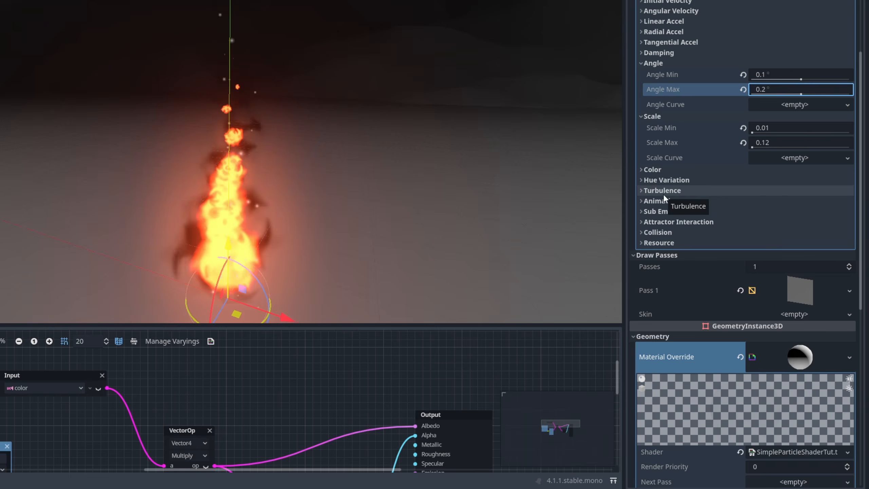
Set the floating particles' Color to the saved bright orange swatch with R 1023, G 320 and B 159.
{"action": "left_click", "coordinate": [651, 169]}
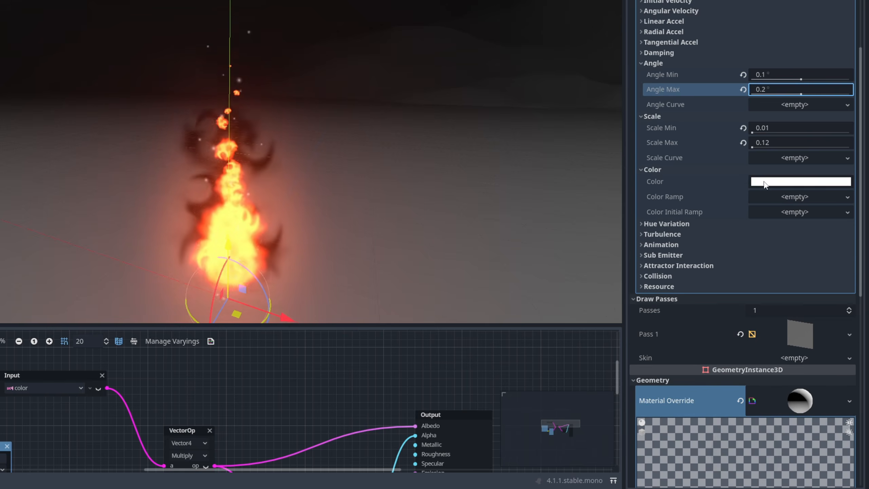
{"action": "left_click", "coordinate": [801, 182]}
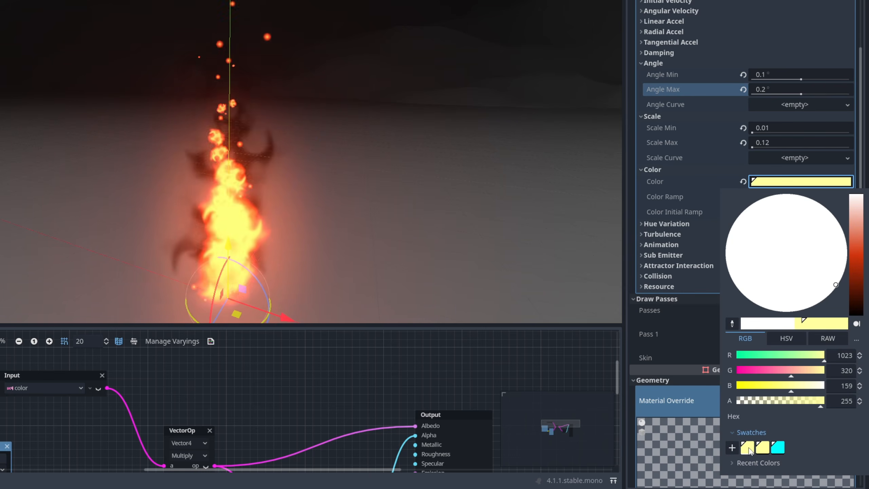
{"action": "left_click", "coordinate": [691, 114]}
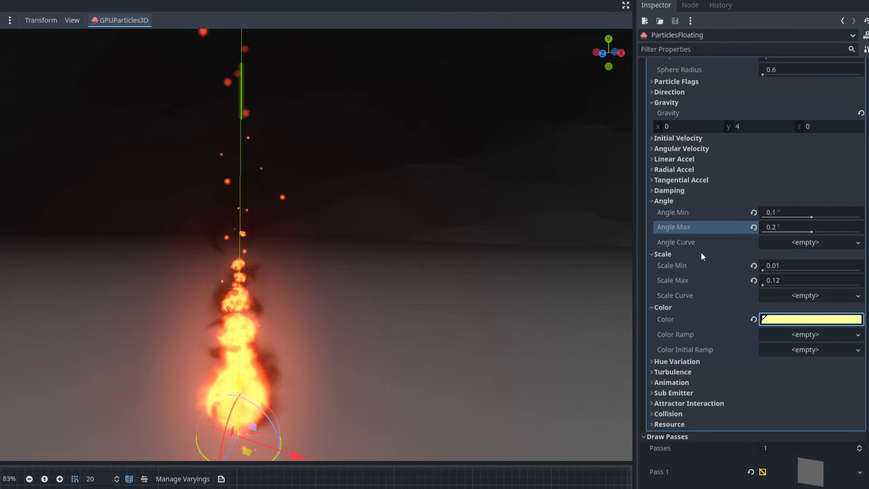
Enable Turbulence in the ParticlesFloating process material and set its Noise Scale to 5.
{"action": "left_click", "coordinate": [672, 371]}
{"action": "scroll", "coordinate": [749, 364], "scroll_direction": "down", "scroll_amount": 4}
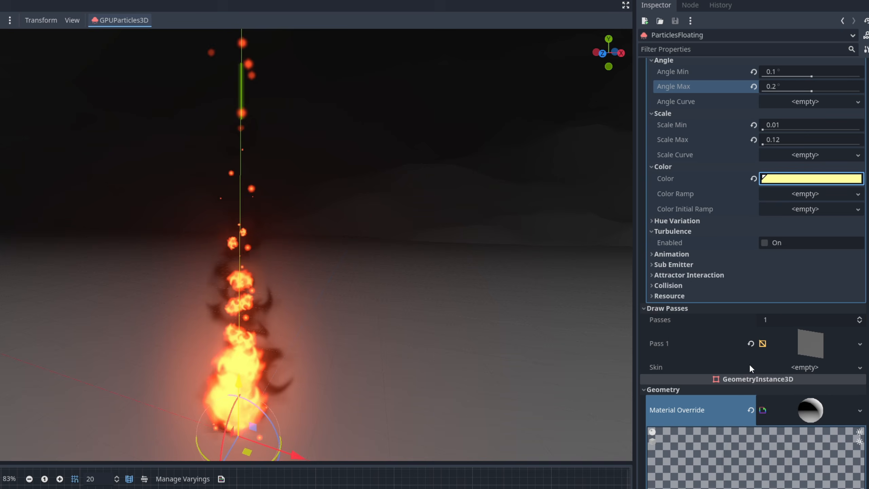
{"action": "left_click", "coordinate": [764, 243]}
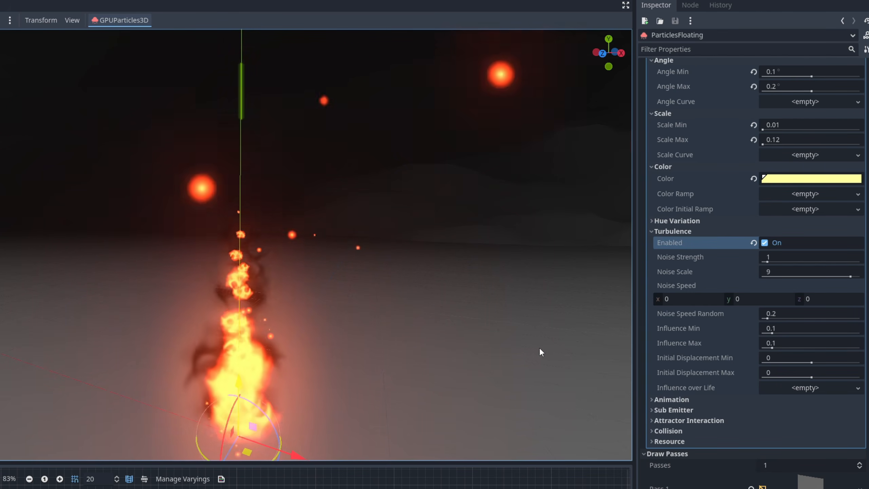
{"action": "left_click", "coordinate": [783, 268]}
{"action": "type", "text": "5"}
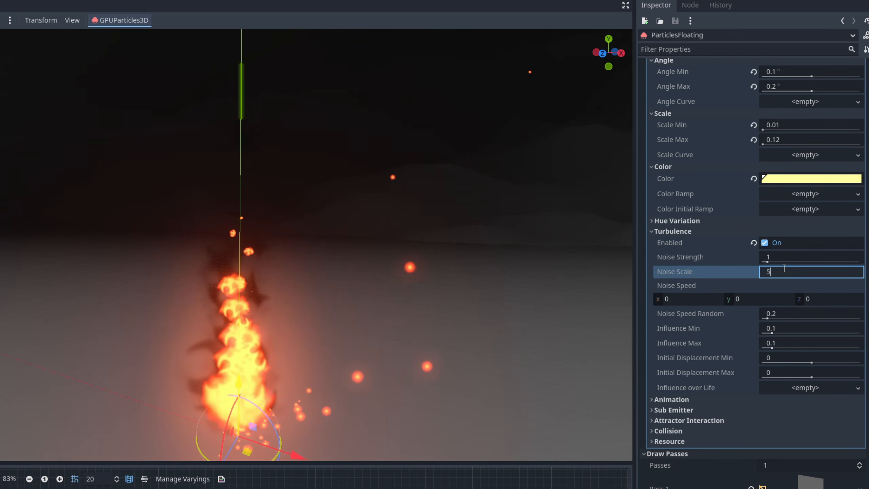
{"action": "key", "text": "Return"}
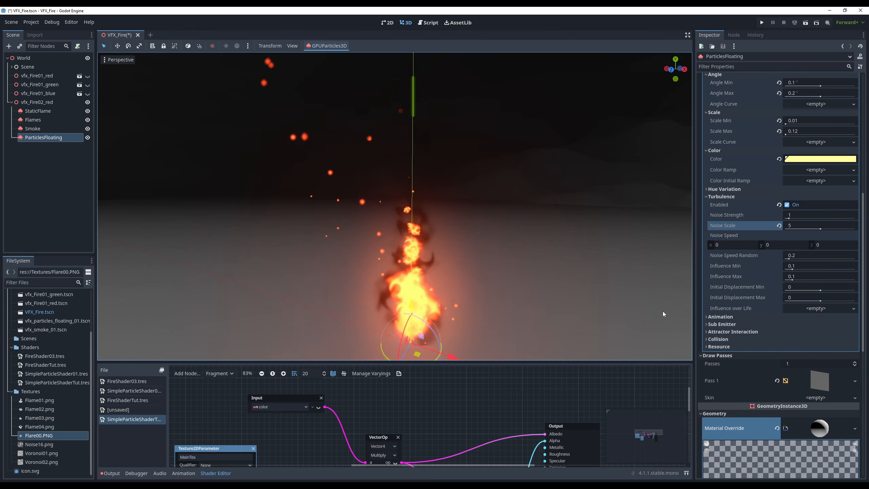
Set the turbulence Noise Strength to 2, Influence Max to 0.3 and Influence Min to 0.05.
{"action": "left_click", "coordinate": [794, 214]}
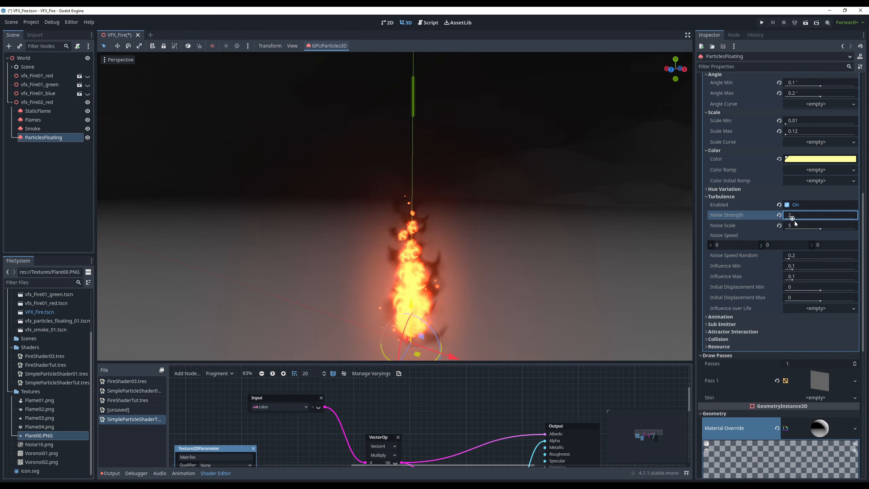
{"action": "left_click", "coordinate": [799, 276]}
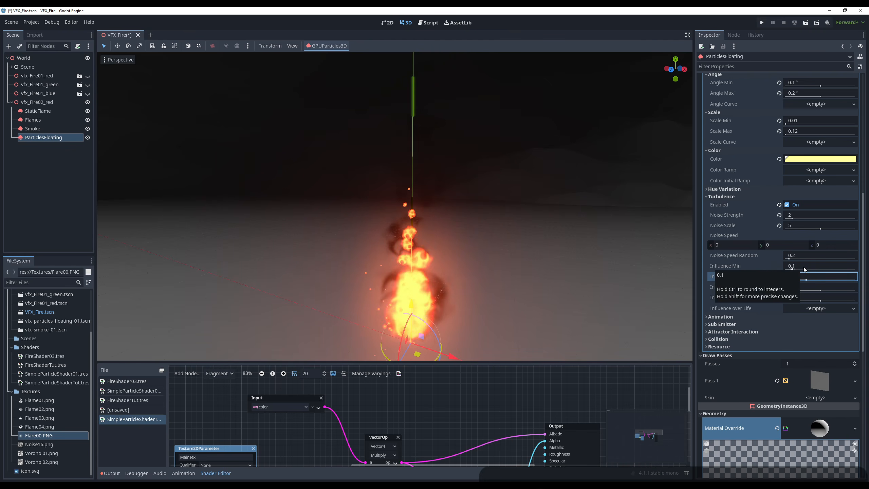
{"action": "left_click", "coordinate": [804, 266]}
{"action": "type", "text": ".05"}
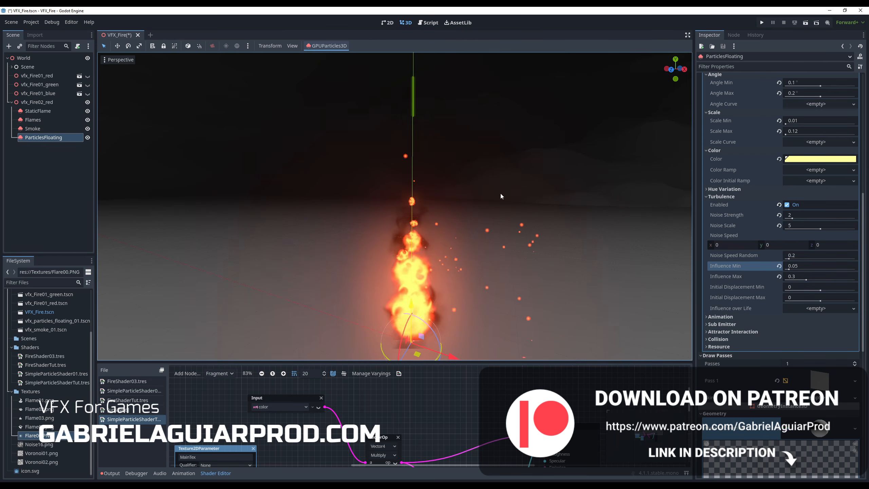
Deselect ParticlesFloating and examine the complete fire effect with its floating particles from several distances and angles.
{"action": "scroll", "coordinate": [527, 244], "scroll_direction": "down", "scroll_amount": 1}
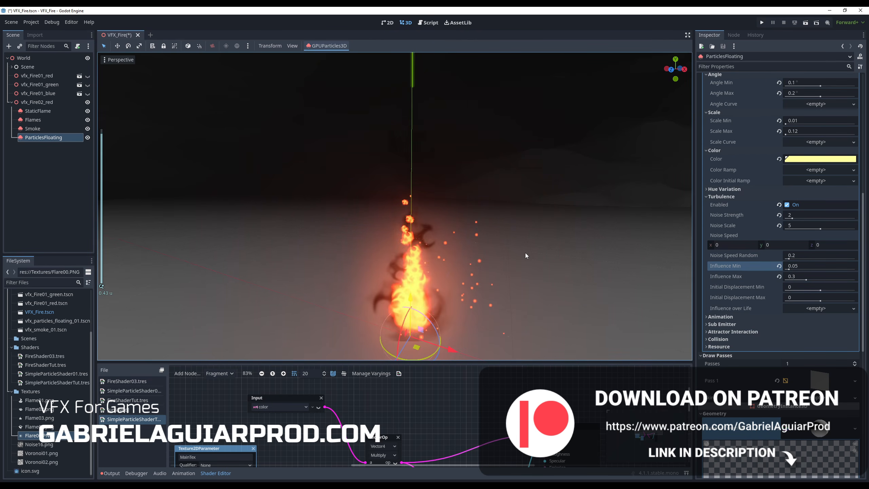
{"action": "scroll", "coordinate": [504, 257], "scroll_direction": "down", "scroll_amount": 8}
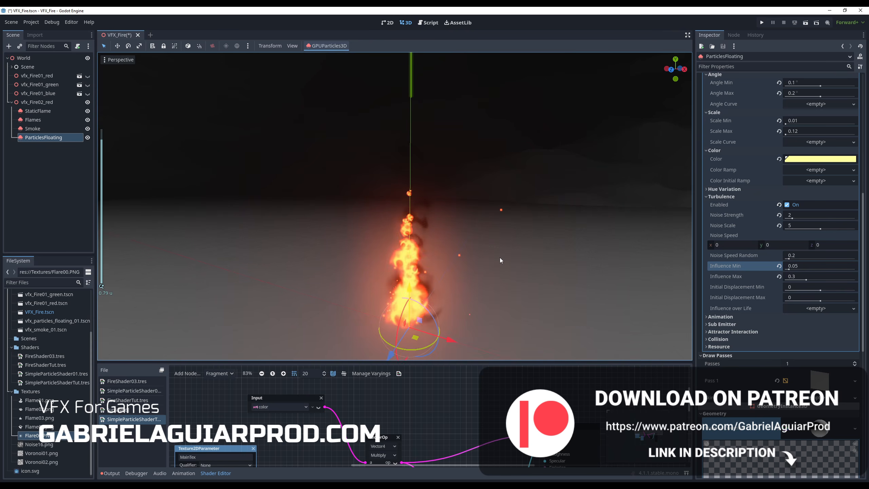
{"action": "right_click_drag", "start_coordinate": [500, 258], "coordinate": [494, 267]}
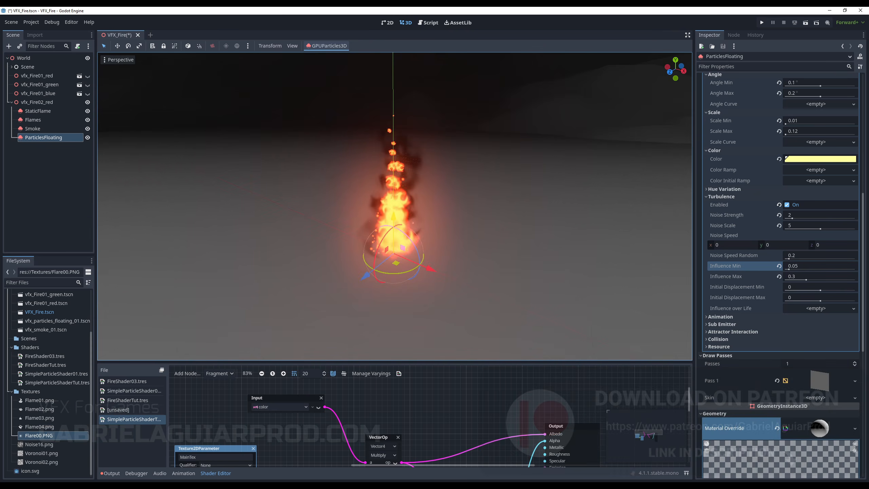
{"action": "left_click", "coordinate": [12, 173]}
{"action": "key", "text": "d"}
{"action": "right_click_drag", "start_coordinate": [258, 186], "coordinate": [206, 171]}
{"action": "right_click_drag", "start_coordinate": [395, 207], "coordinate": [451, 180]}
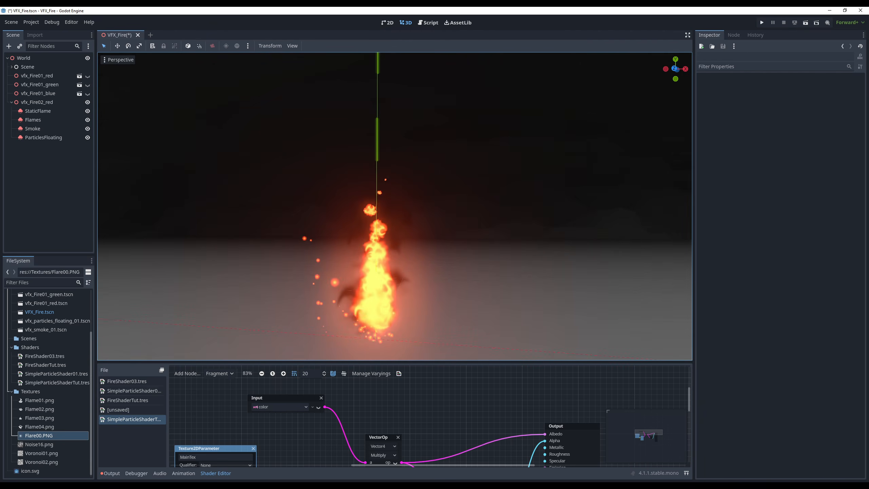
{"action": "right_click_drag", "start_coordinate": [315, 194], "coordinate": [287, 201]}
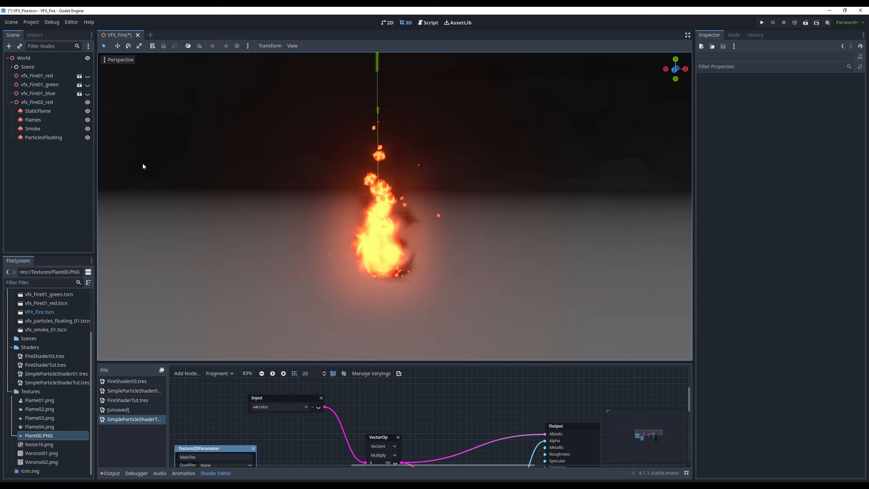